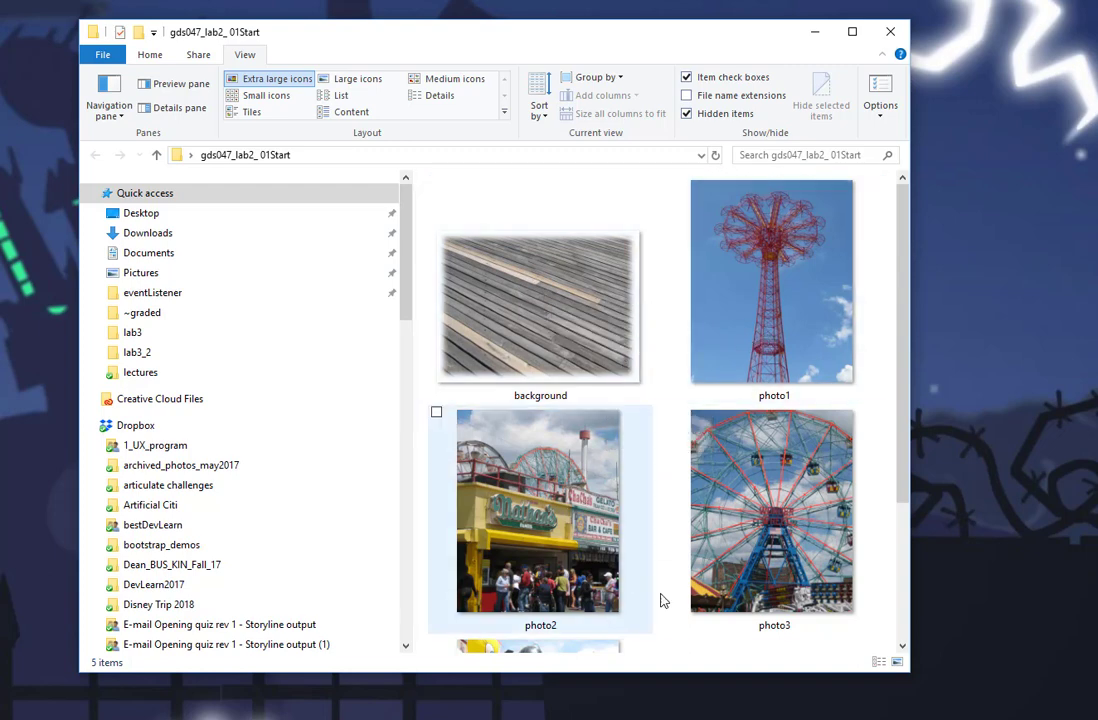
Minimize the gds047_lab2_ 01Start folder window, switch to Adobe Animate and rename Layer_1 as background.
{"action": "mouse_move", "coordinate": [807, 578]}
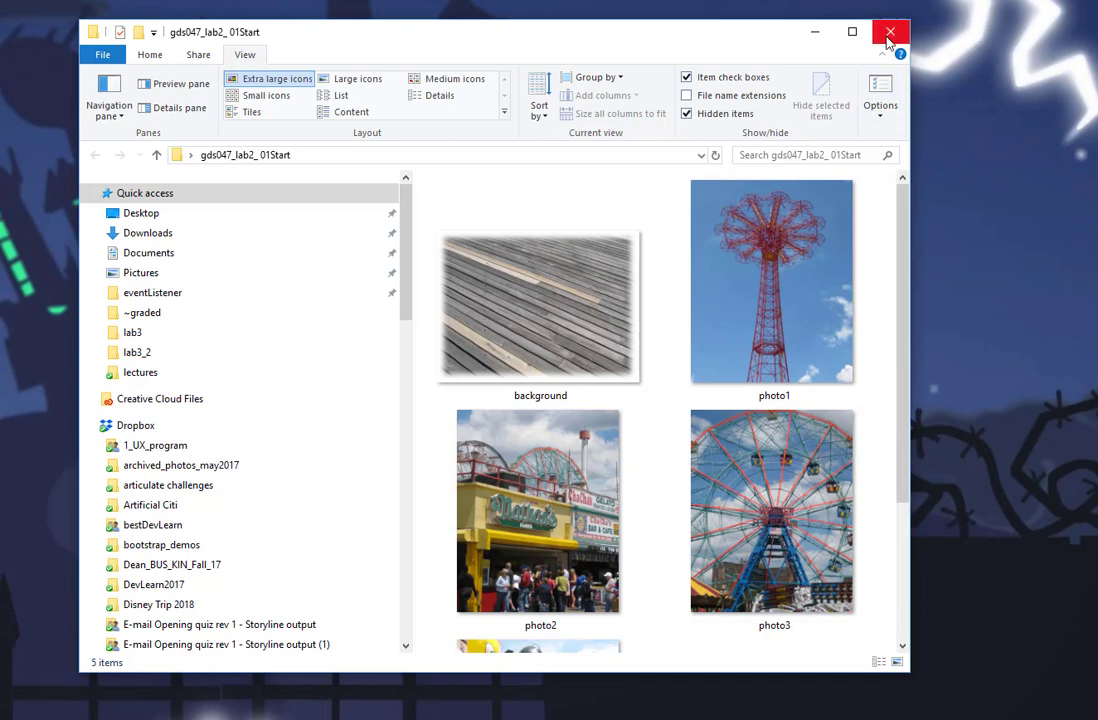
{"action": "left_click", "coordinate": [816, 38]}
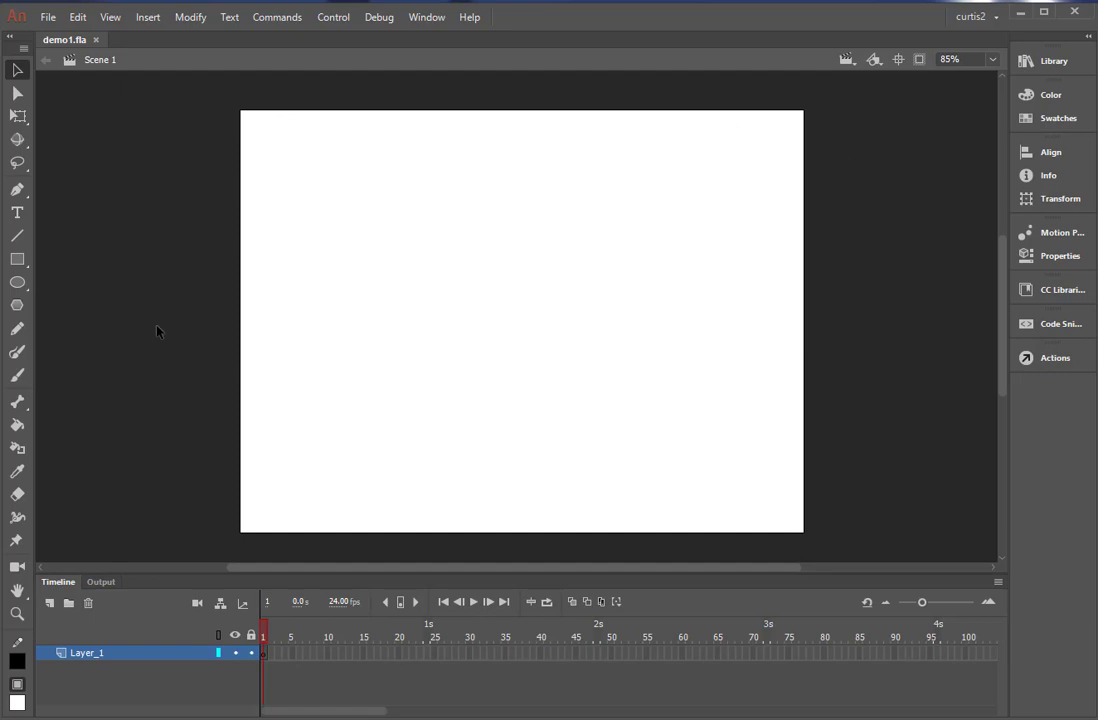
{"action": "double_click", "coordinate": [104, 653]}
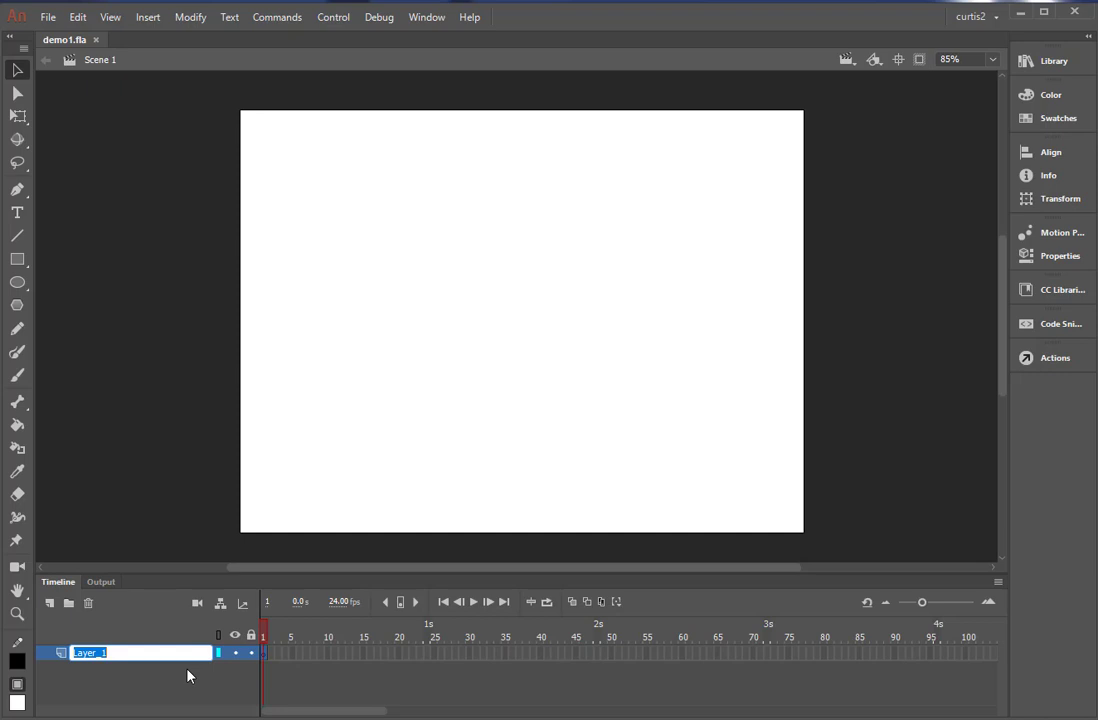
{"action": "type", "text": "background"}
{"action": "key", "text": "Return"}
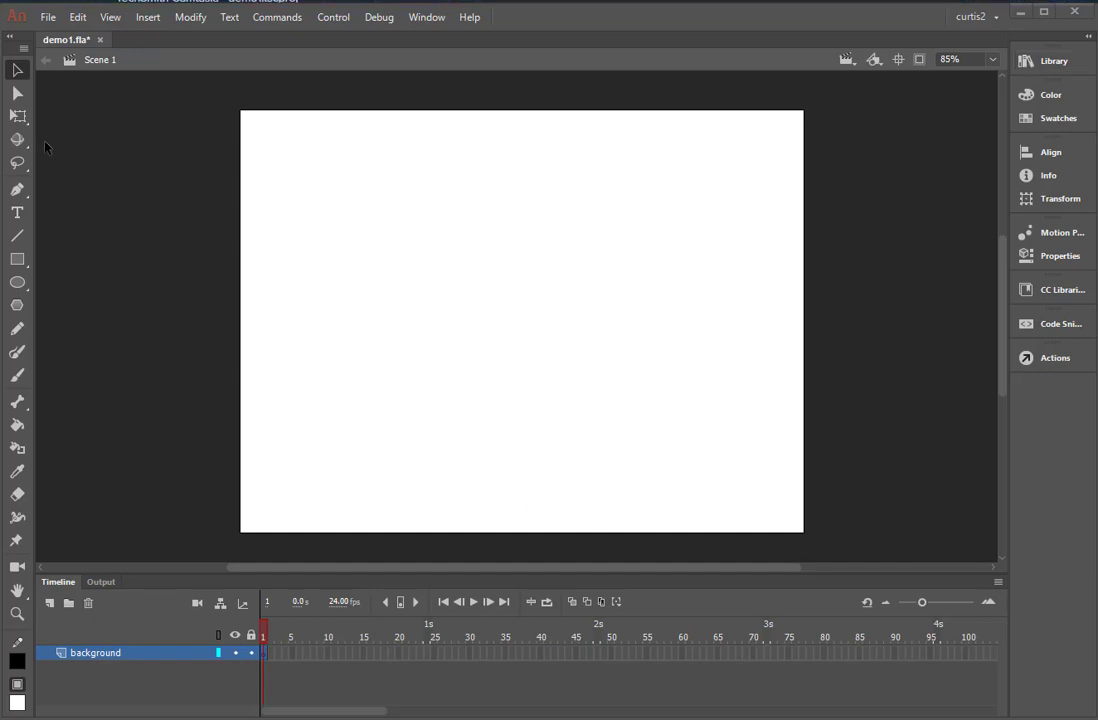
Import the background PNG image from the Desktop folder gds047_lab2_ 01Start into the document's library.
{"action": "left_click", "coordinate": [1056, 64]}
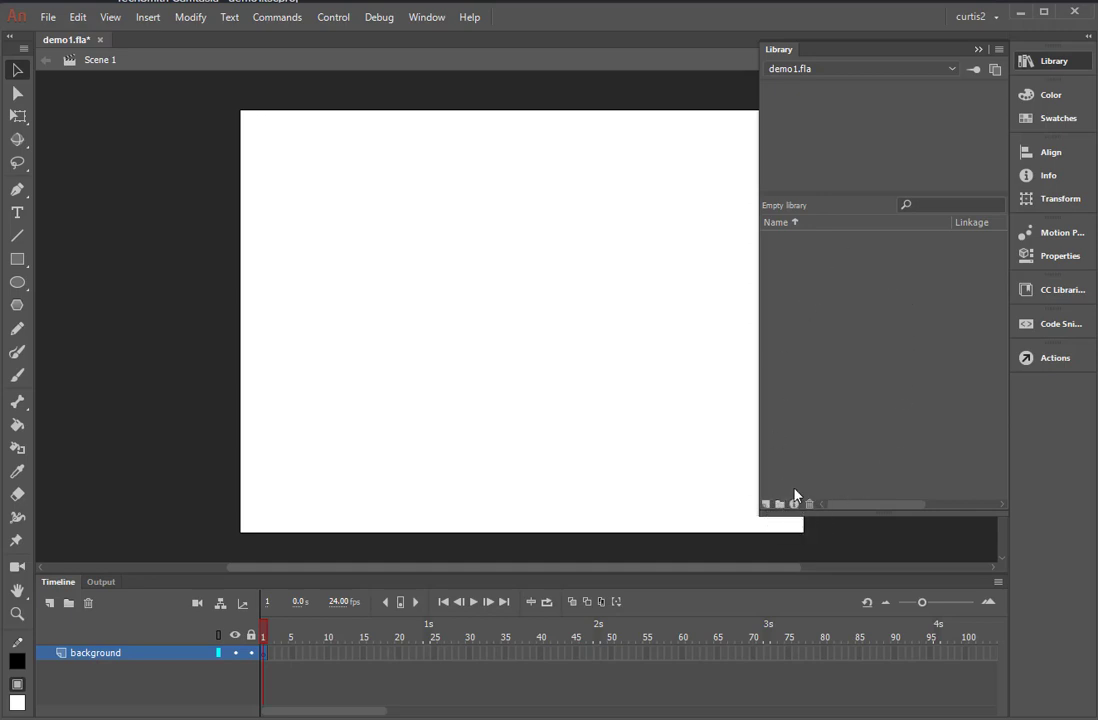
{"action": "left_click", "coordinate": [979, 50]}
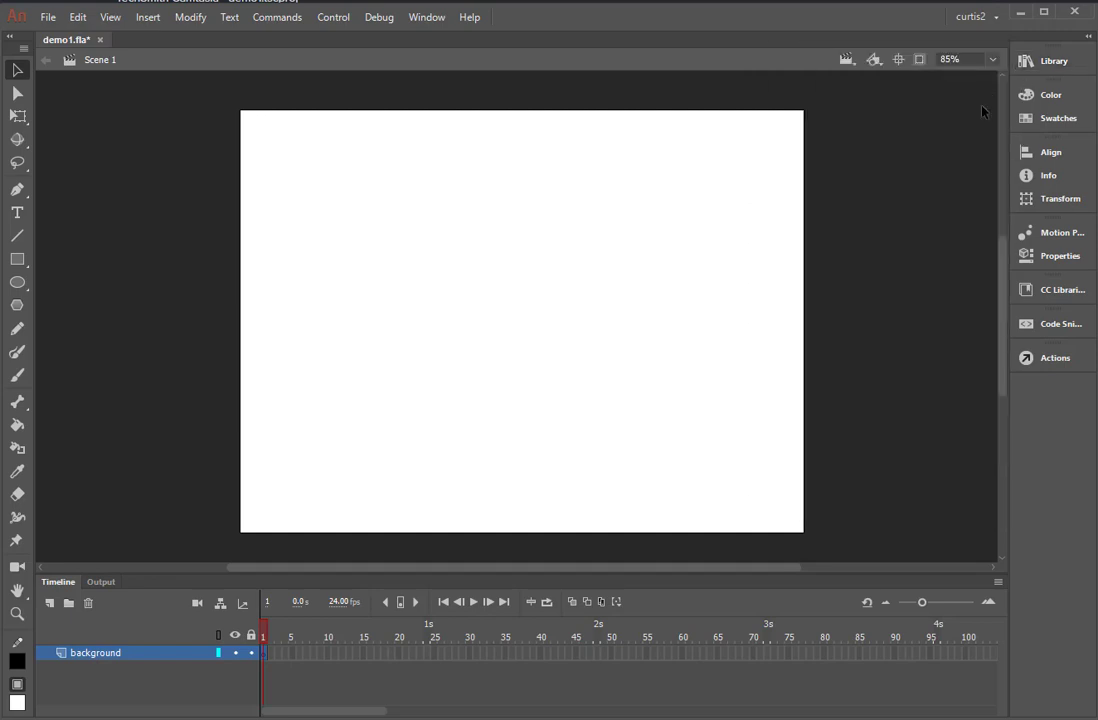
{"action": "left_click", "coordinate": [41, 19]}
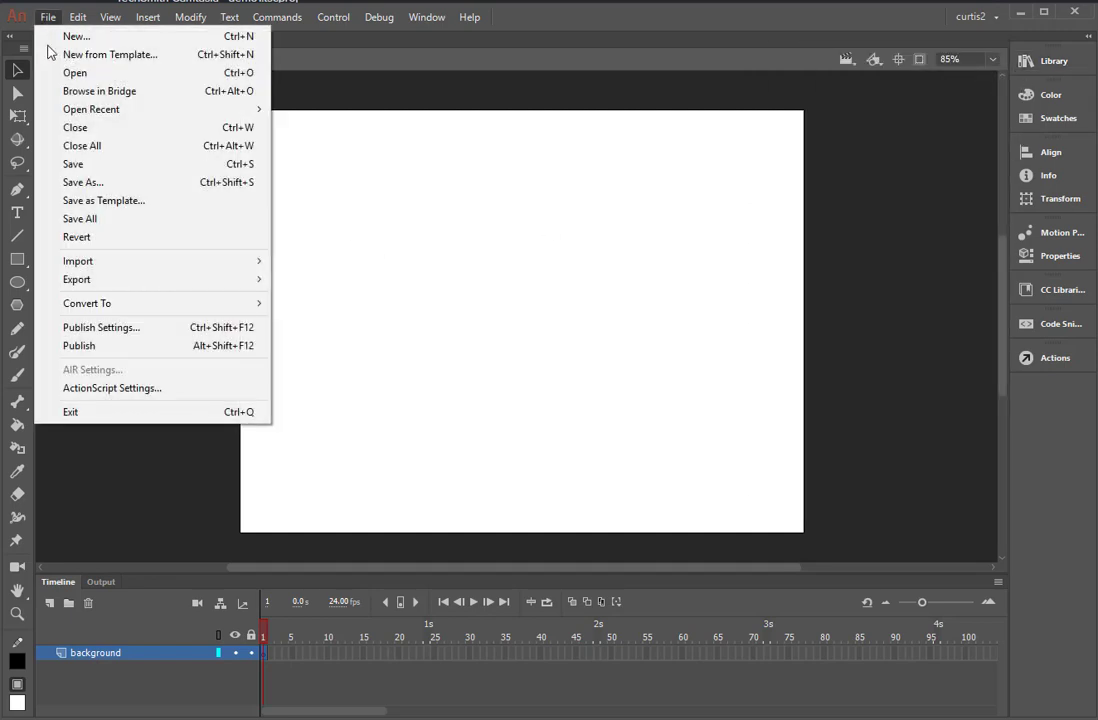
{"action": "mouse_move", "coordinate": [84, 263]}
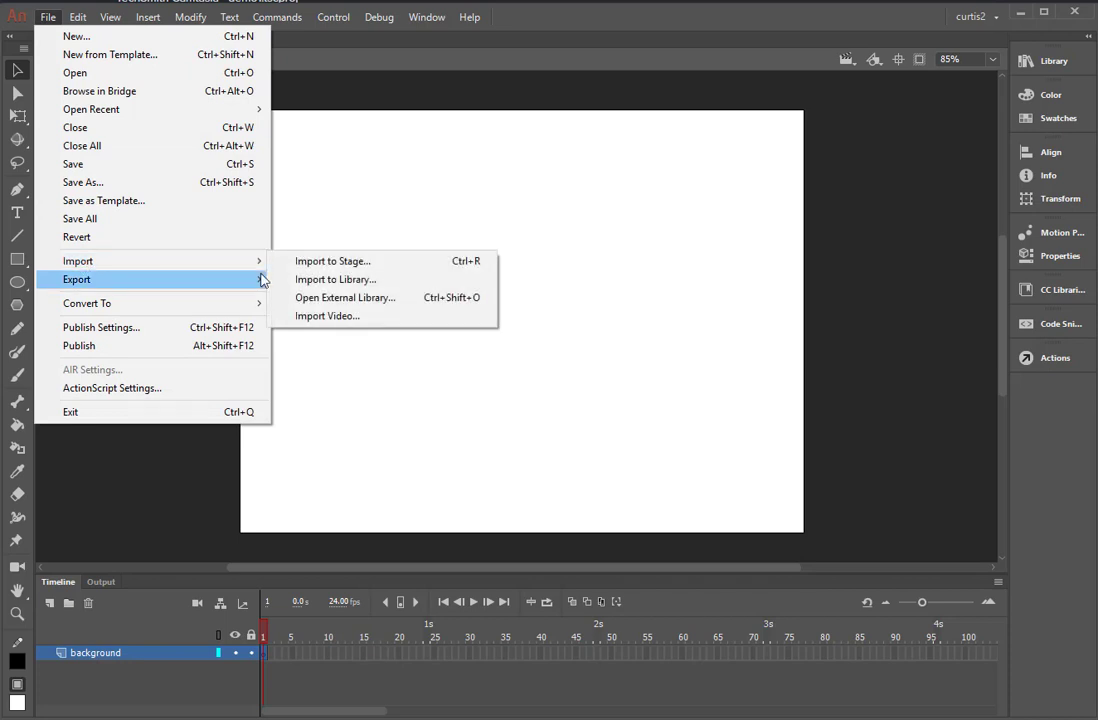
{"action": "left_click", "coordinate": [305, 282]}
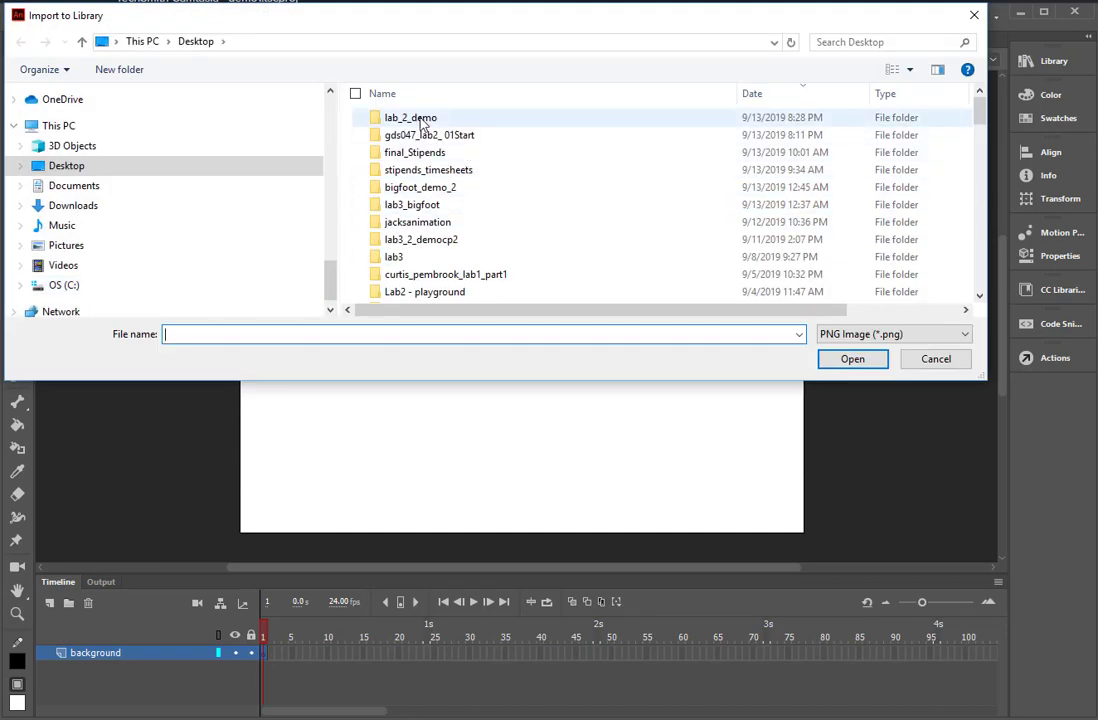
{"action": "double_click", "coordinate": [412, 121]}
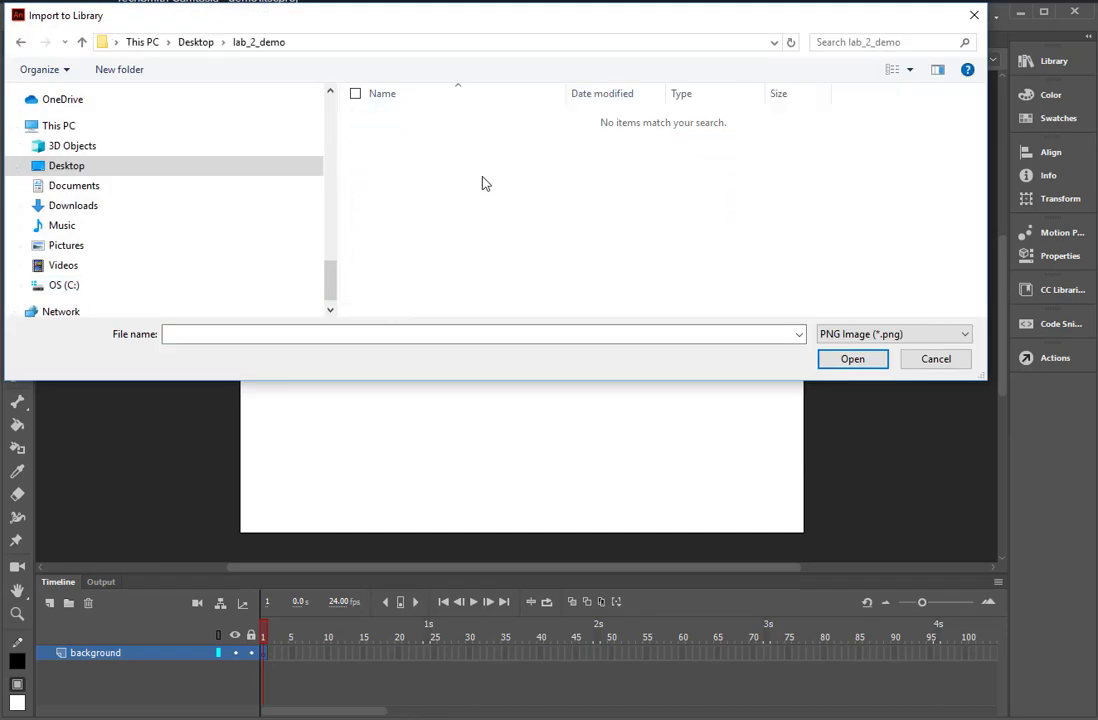
{"action": "scroll", "coordinate": [336, 220], "scroll_direction": "up", "scroll_amount": 3}
{"action": "scroll", "coordinate": [336, 220], "scroll_direction": "up", "scroll_amount": 5}
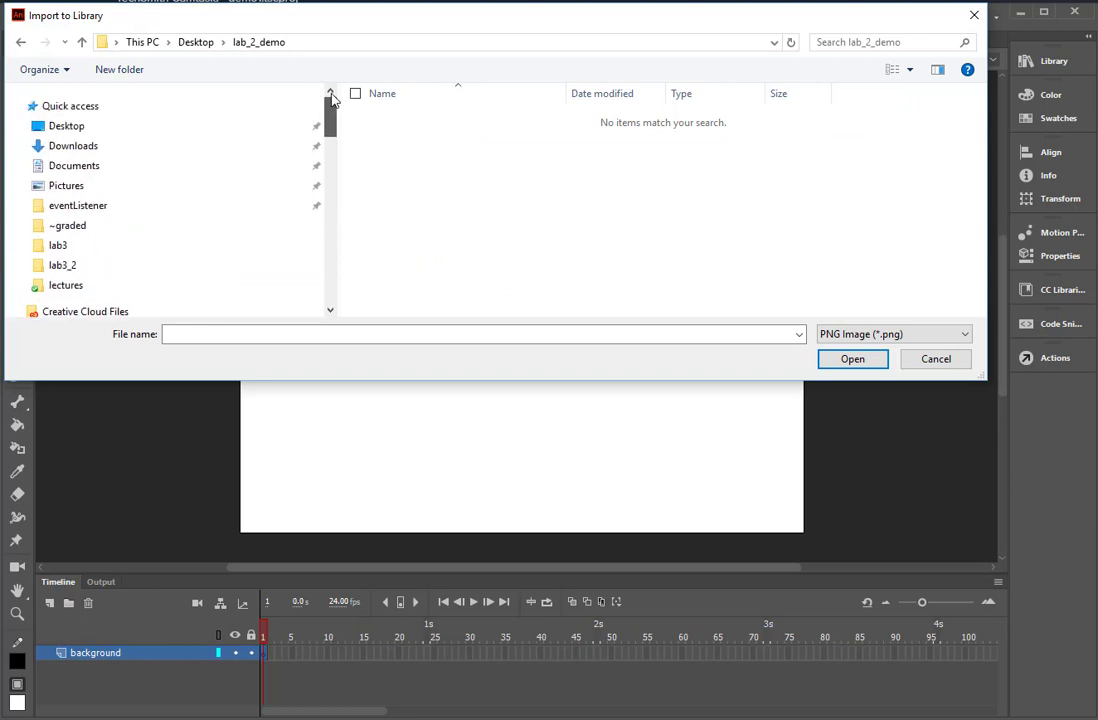
{"action": "left_click", "coordinate": [284, 127]}
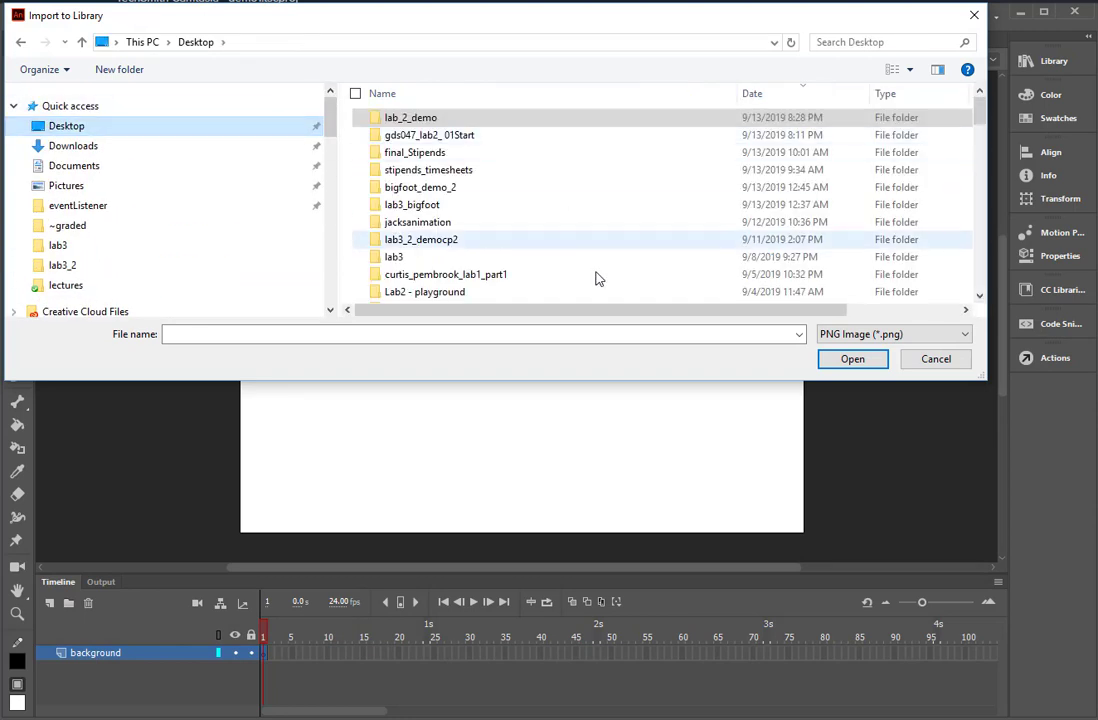
{"action": "left_click", "coordinate": [460, 137]}
{"action": "double_click", "coordinate": [460, 136]}
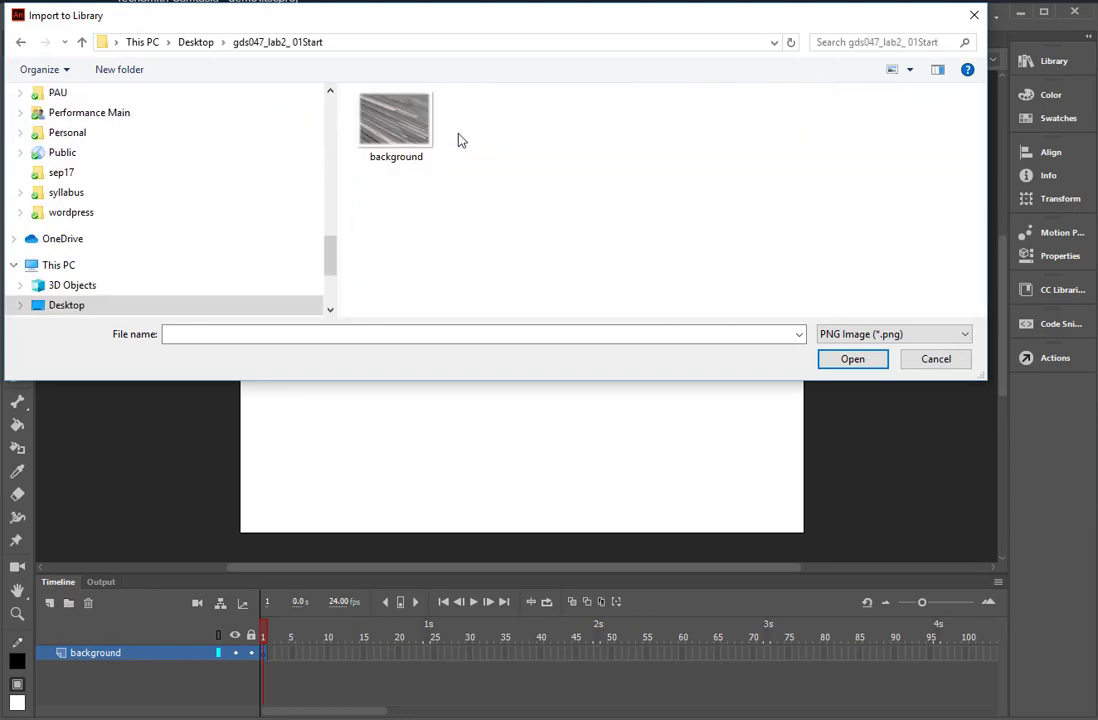
{"action": "left_click", "coordinate": [400, 160]}
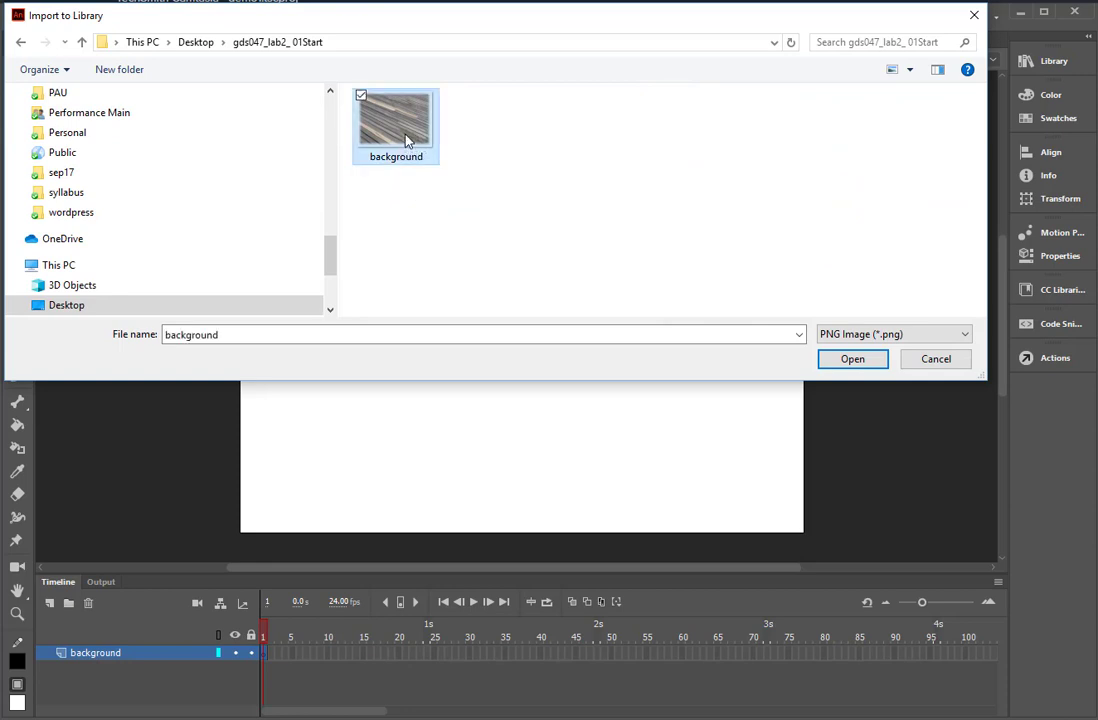
{"action": "left_click", "coordinate": [848, 359]}
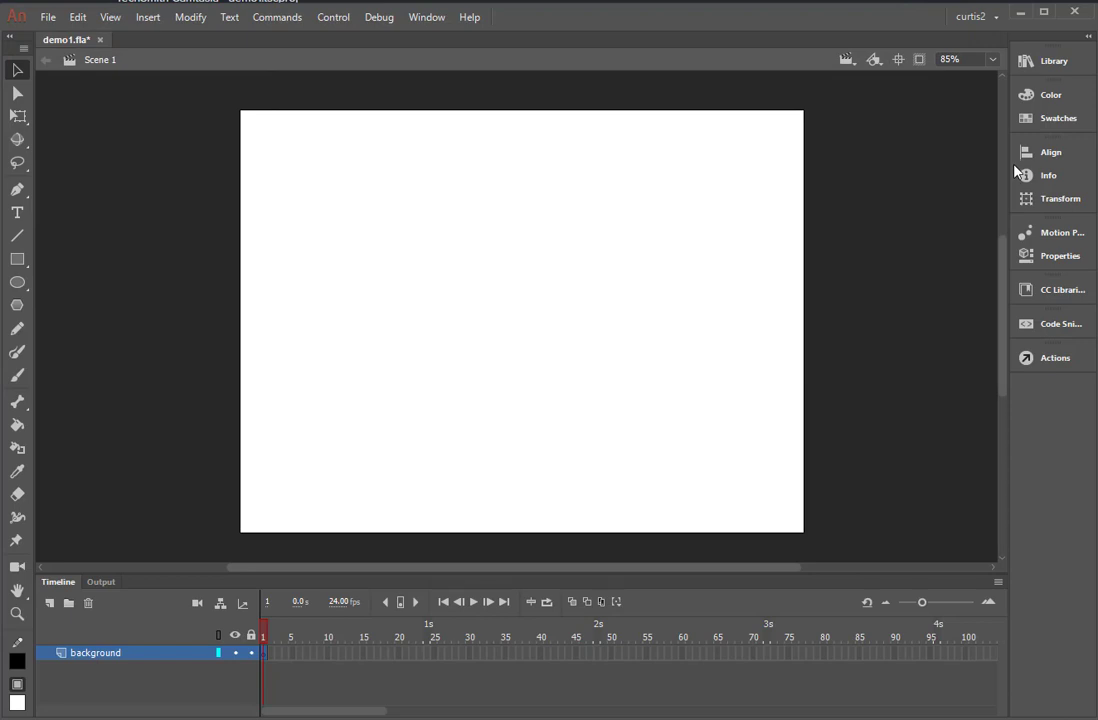
Preview the imported background.png in the library.
{"action": "left_click", "coordinate": [1050, 68]}
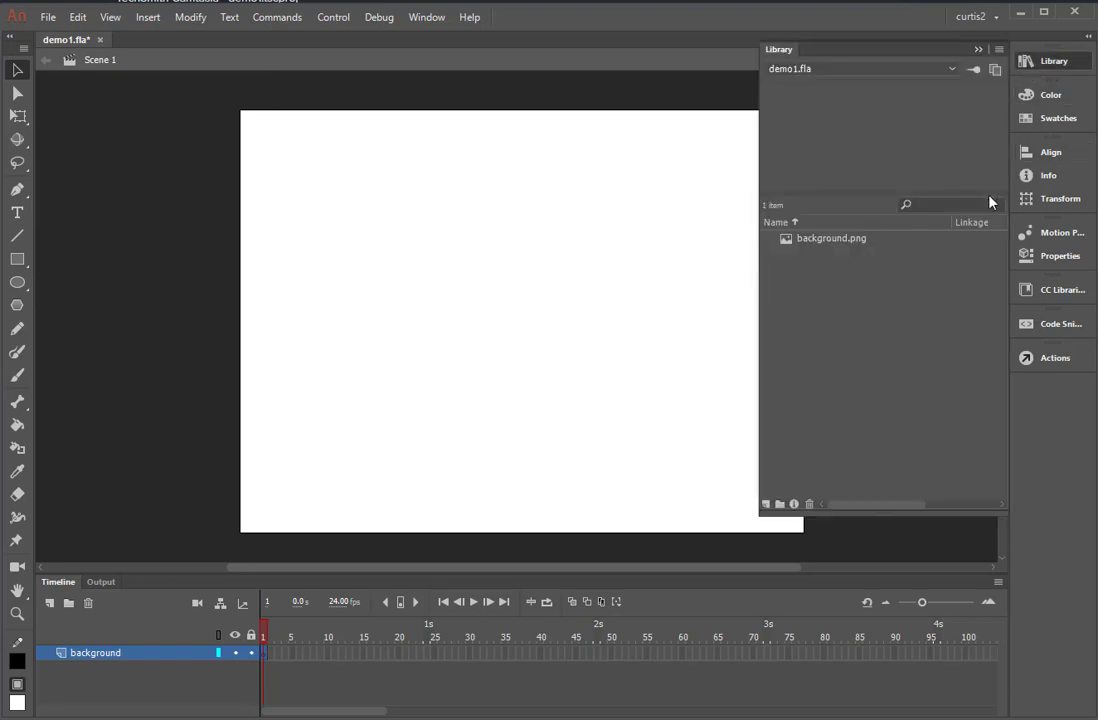
{"action": "left_click", "coordinate": [838, 240]}
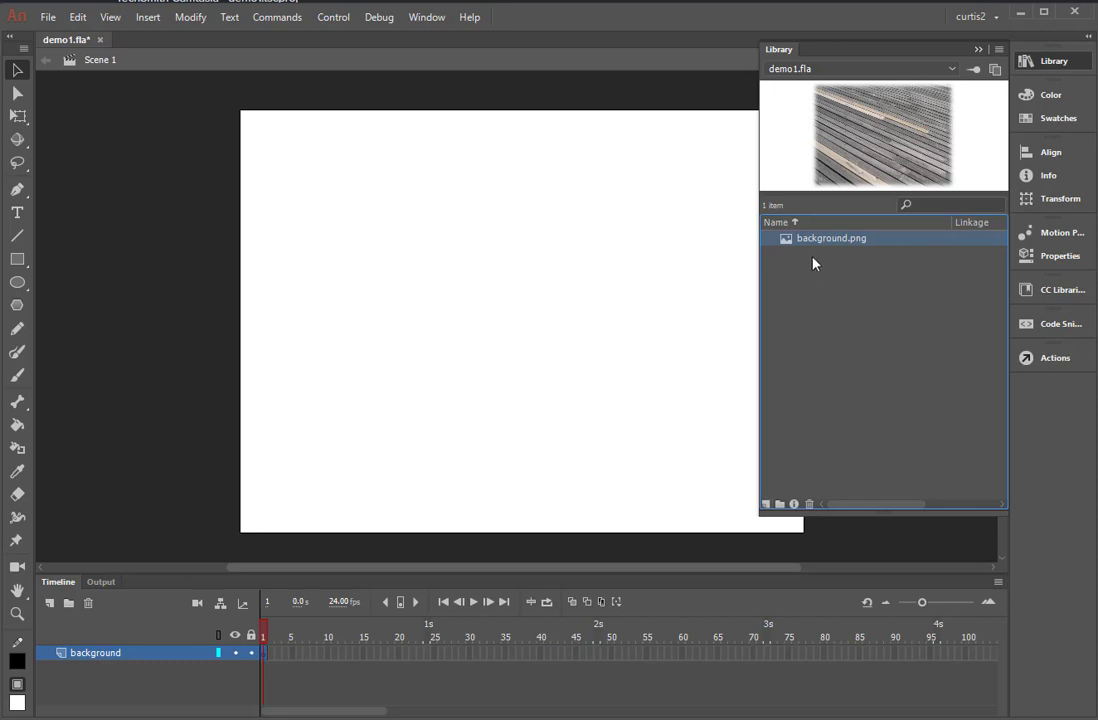
{"action": "left_click", "coordinate": [979, 51]}
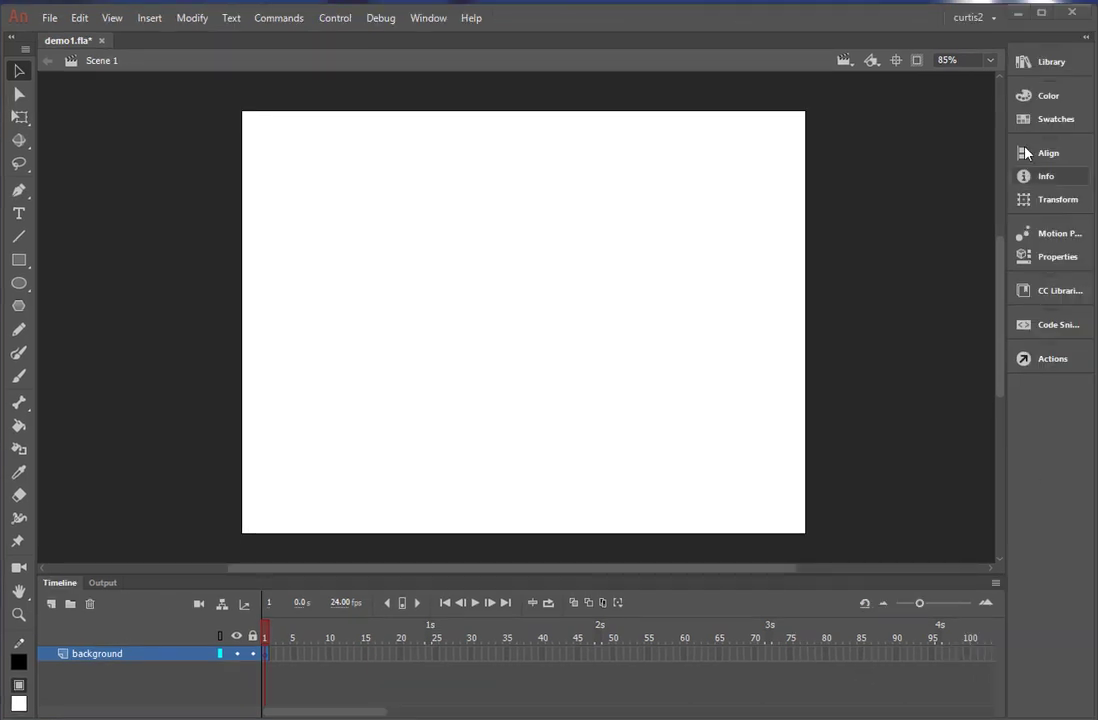
Import photo1, photo2, photo3 and photo4 into the library, with the file filter set to All Files.
{"action": "left_click", "coordinate": [1033, 62]}
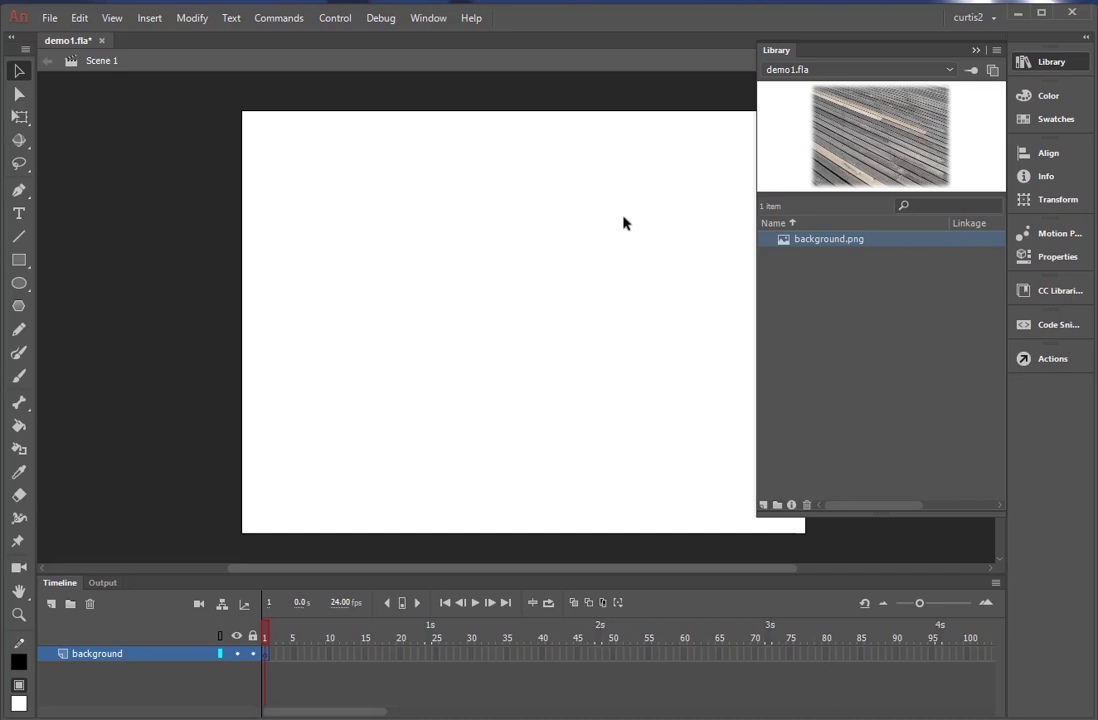
{"action": "left_click", "coordinate": [40, 20]}
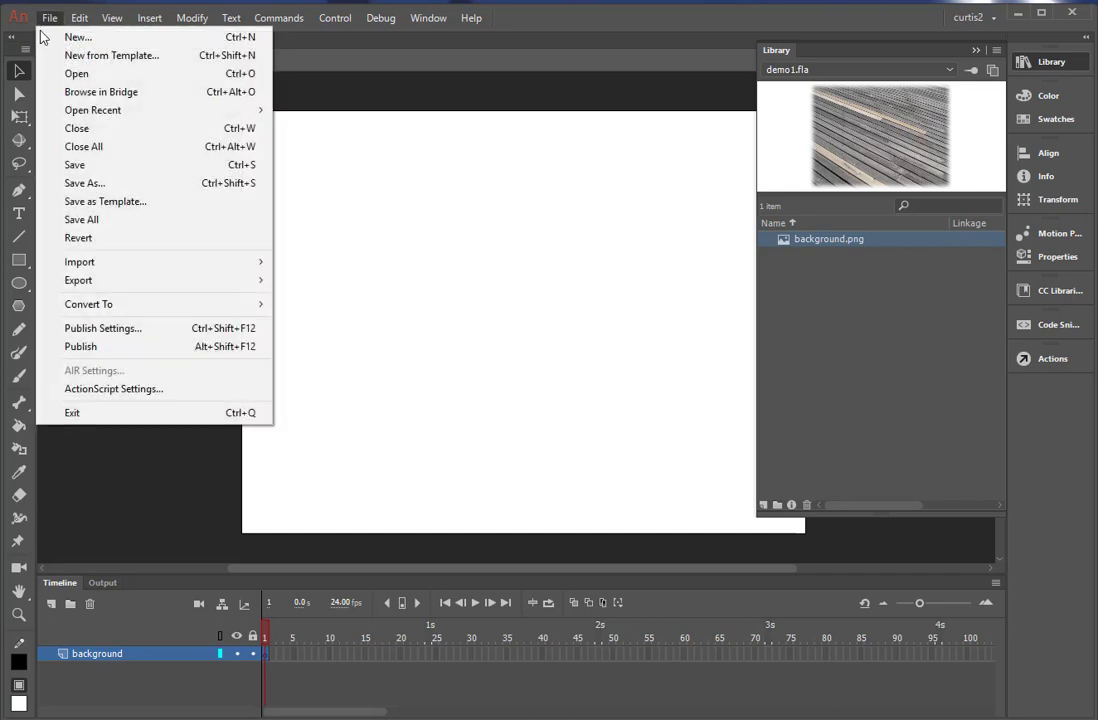
{"action": "mouse_move", "coordinate": [86, 261]}
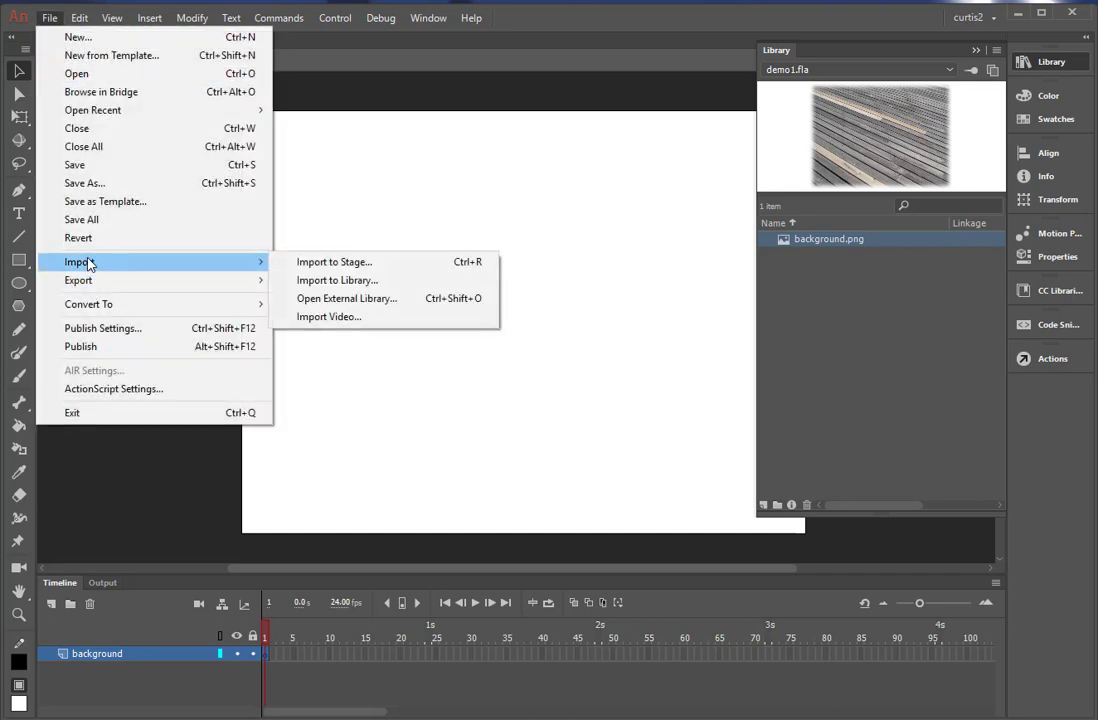
{"action": "left_click", "coordinate": [306, 280]}
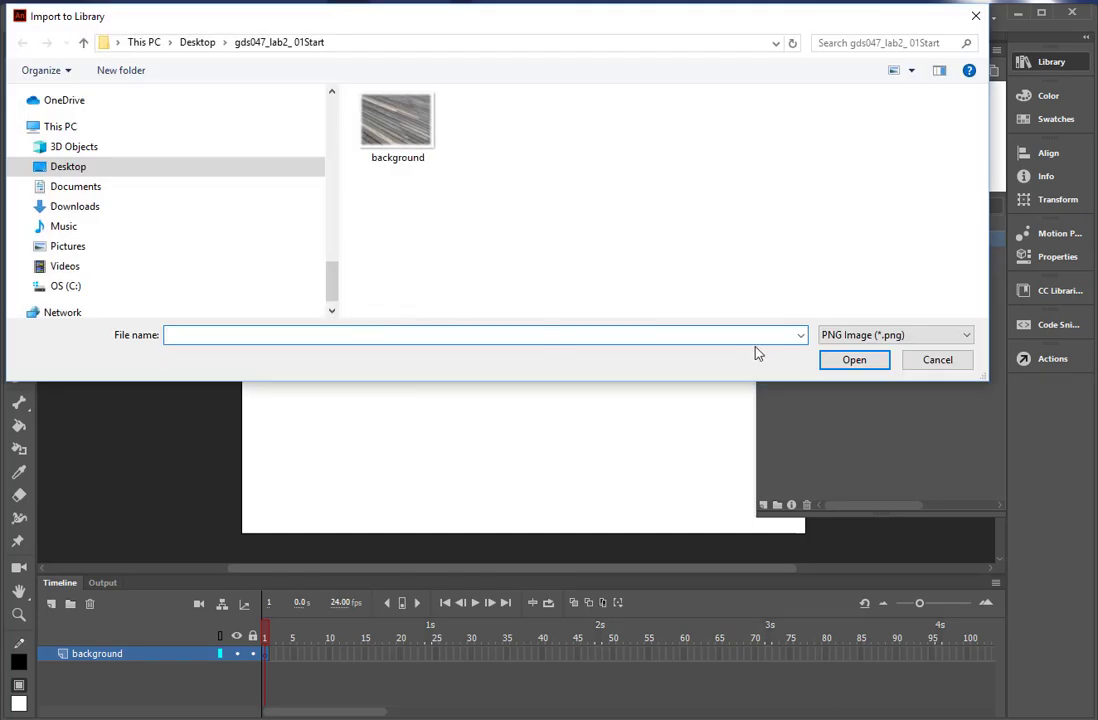
{"action": "left_click", "coordinate": [858, 336]}
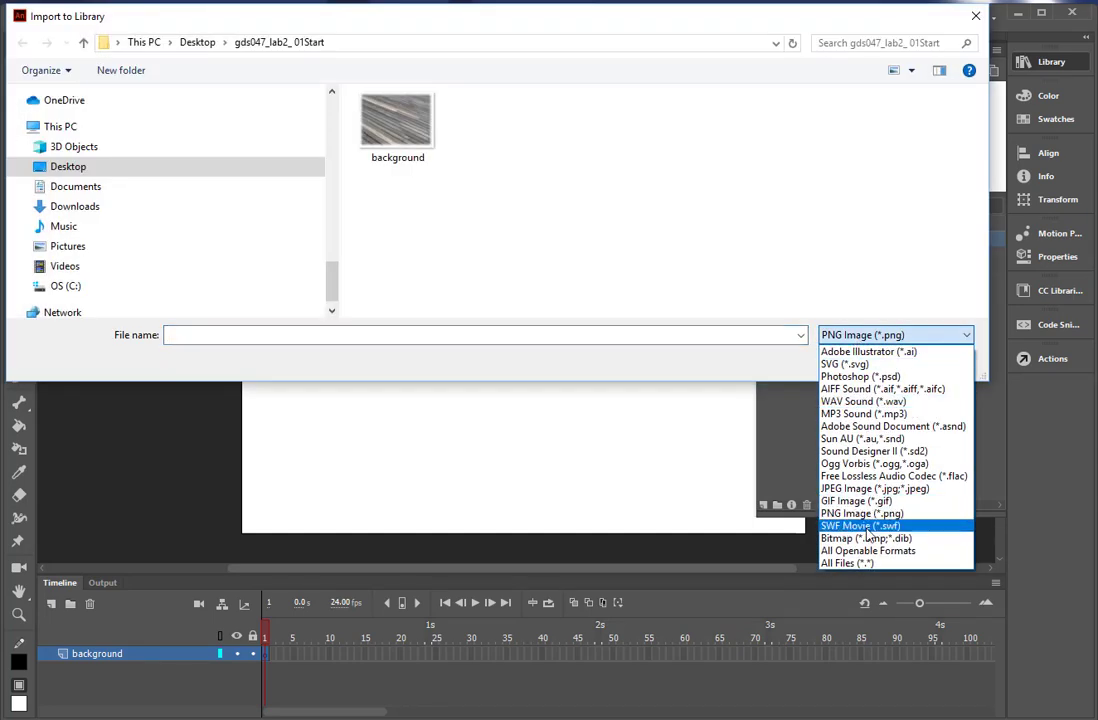
{"action": "left_click", "coordinate": [872, 563]}
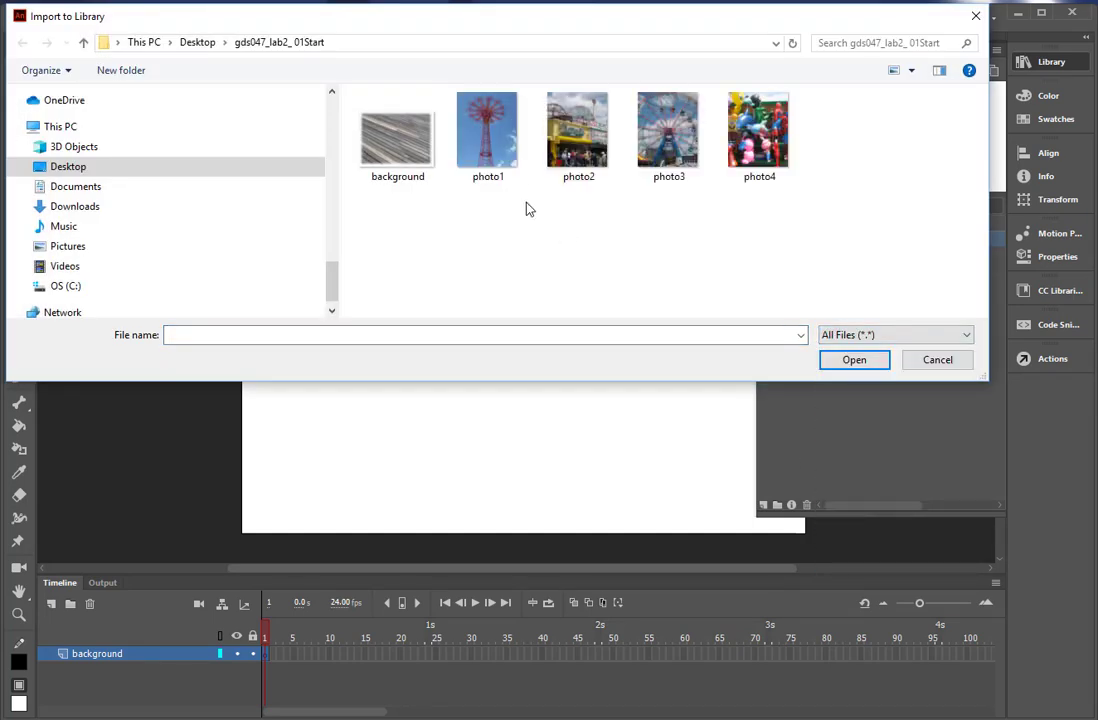
{"action": "left_click", "coordinate": [488, 140]}
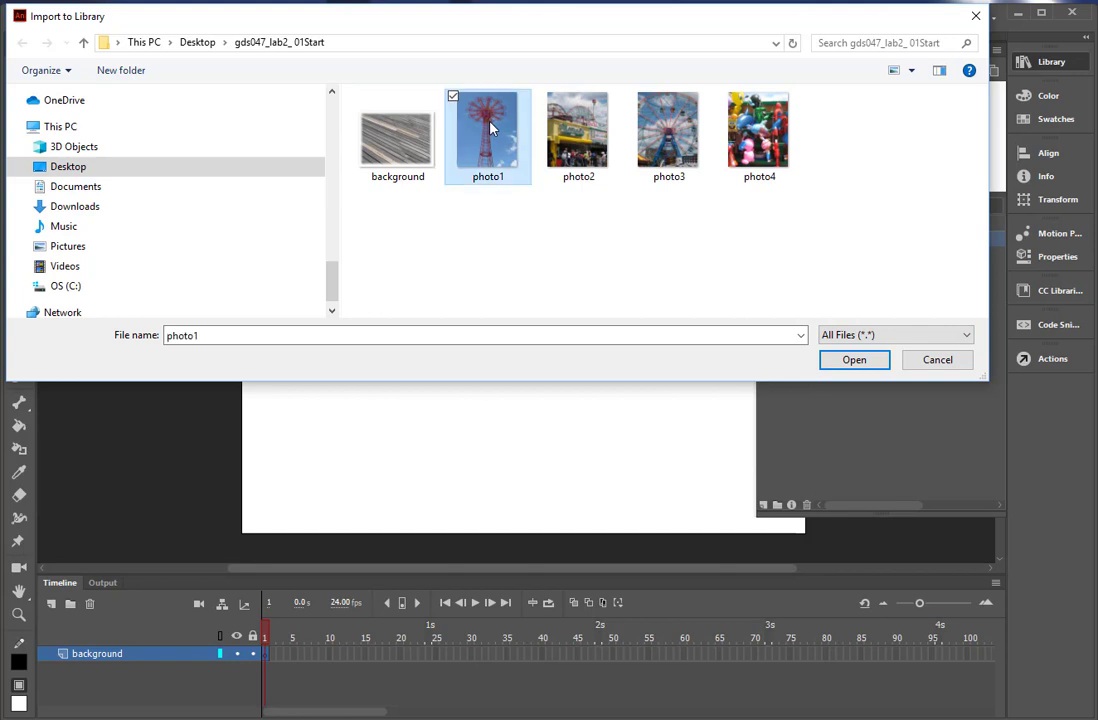
{"action": "left_click", "coordinate": [598, 148], "text": "ctrl"}
{"action": "left_click", "coordinate": [655, 145], "text": "ctrl"}
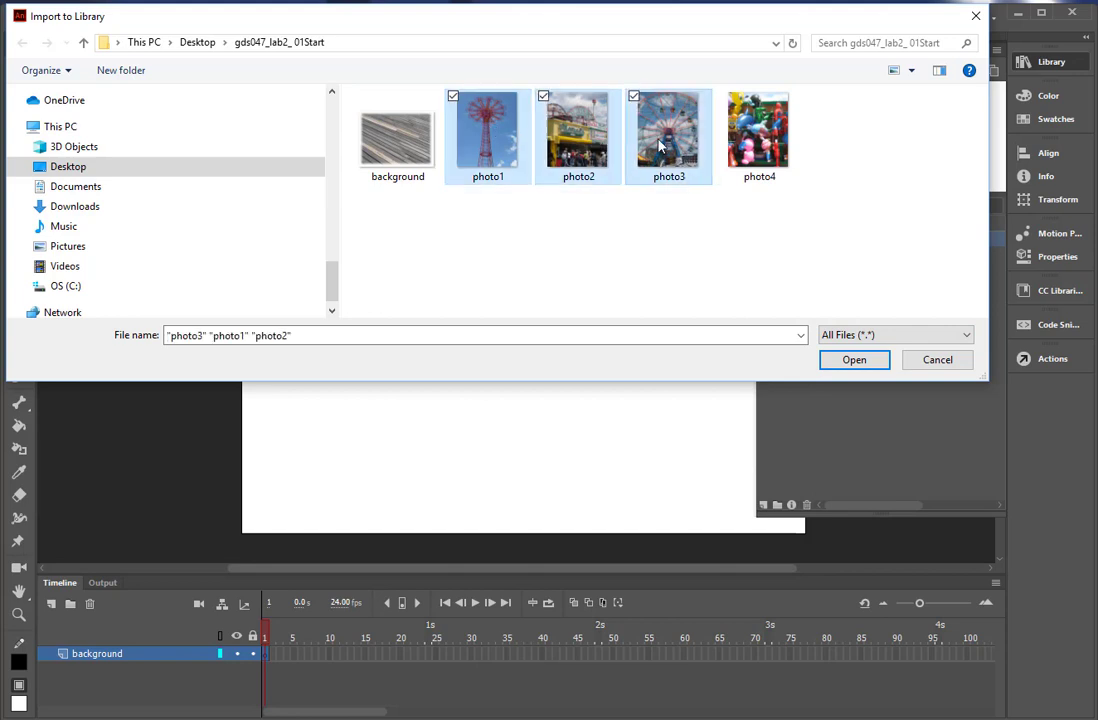
{"action": "left_click", "coordinate": [758, 165], "text": "ctrl"}
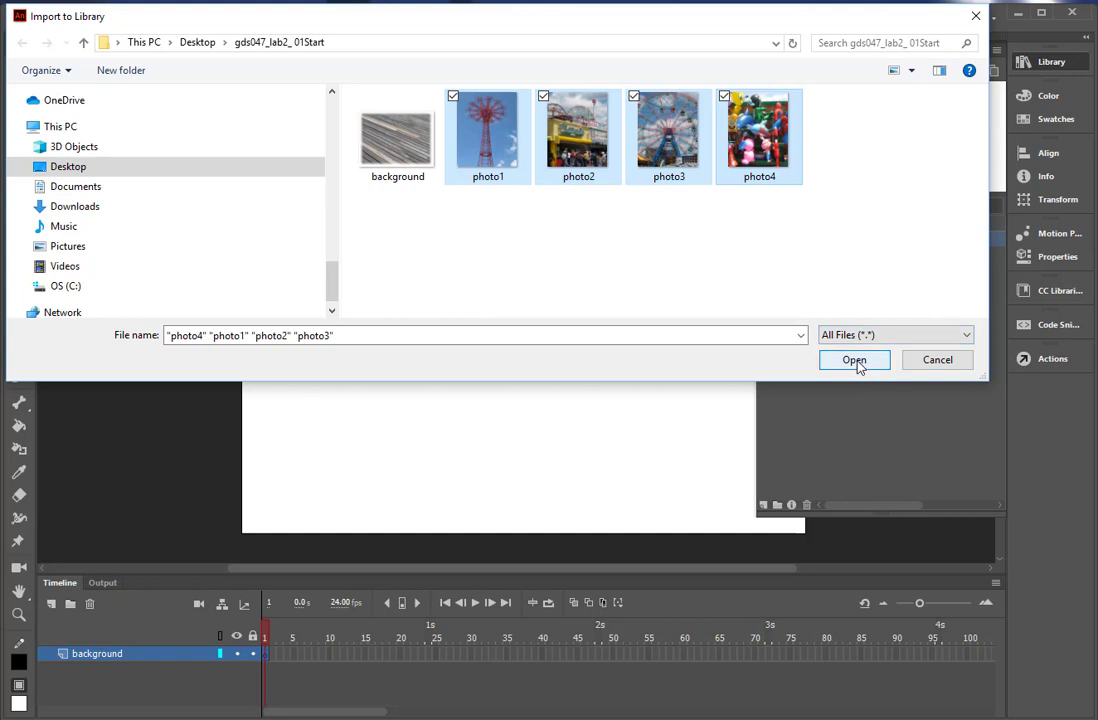
{"action": "left_click", "coordinate": [856, 362]}
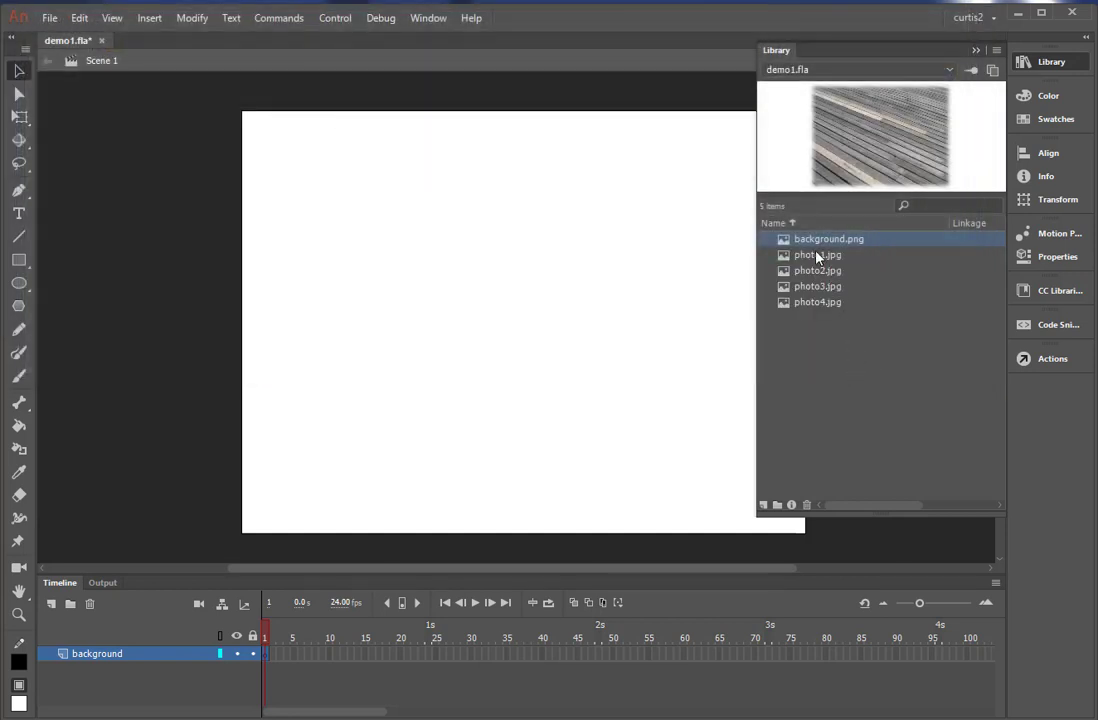
Preview photo1.jpg through photo4.jpg one after another in the library and close it.
{"action": "left_click", "coordinate": [818, 256]}
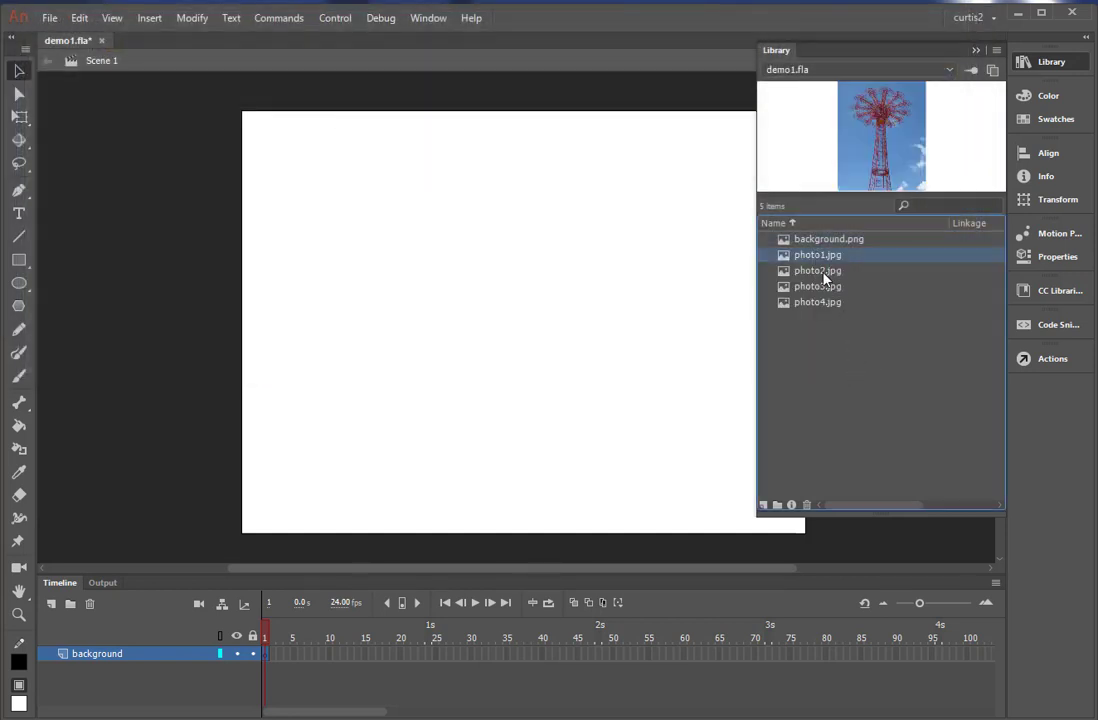
{"action": "left_click", "coordinate": [823, 272]}
{"action": "left_click", "coordinate": [820, 287]}
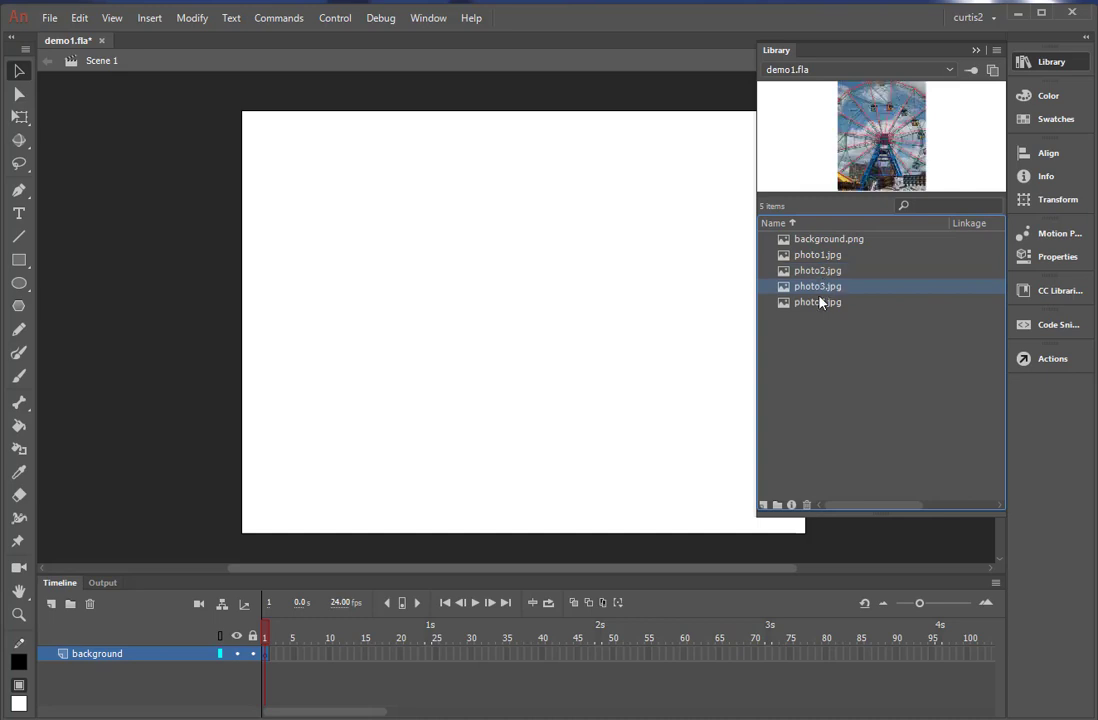
{"action": "left_click", "coordinate": [820, 302]}
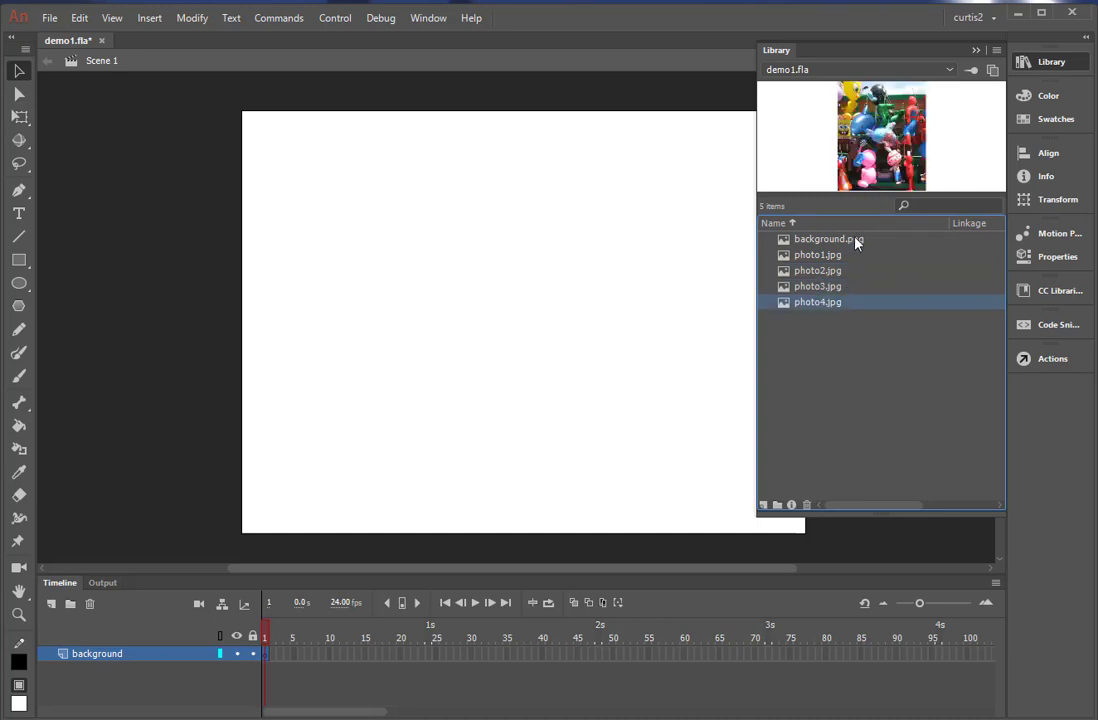
{"action": "left_click", "coordinate": [975, 50]}
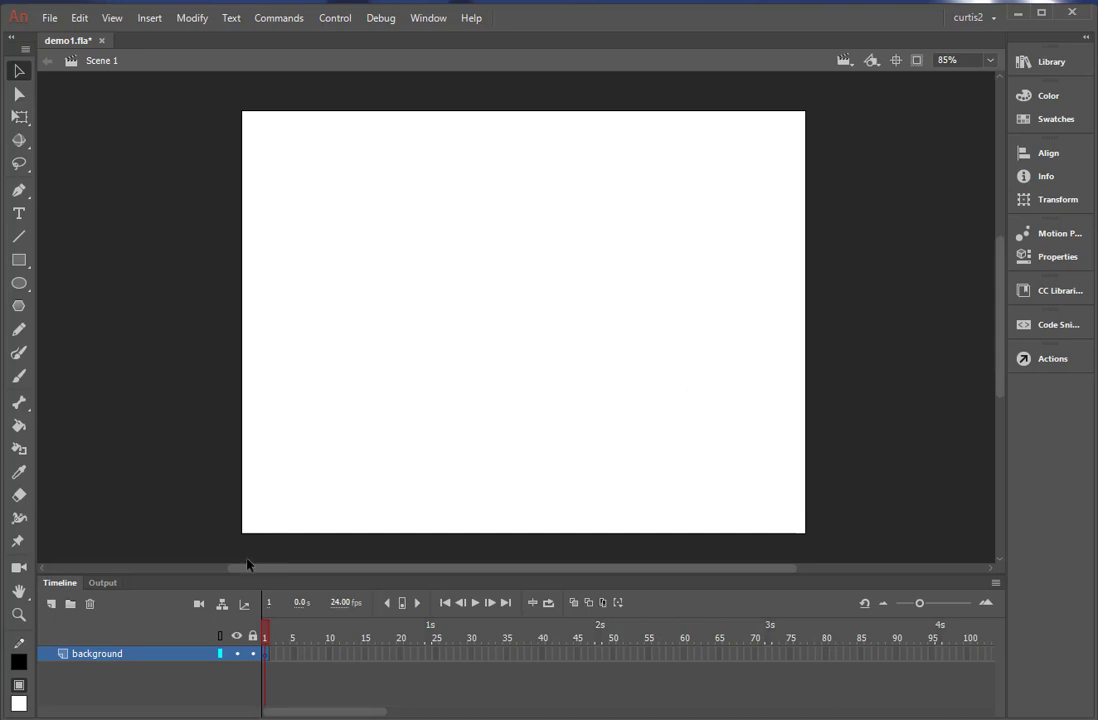
Place background.png from the library onto the stage in frame 1 of the background layer.
{"action": "left_click", "coordinate": [1034, 64]}
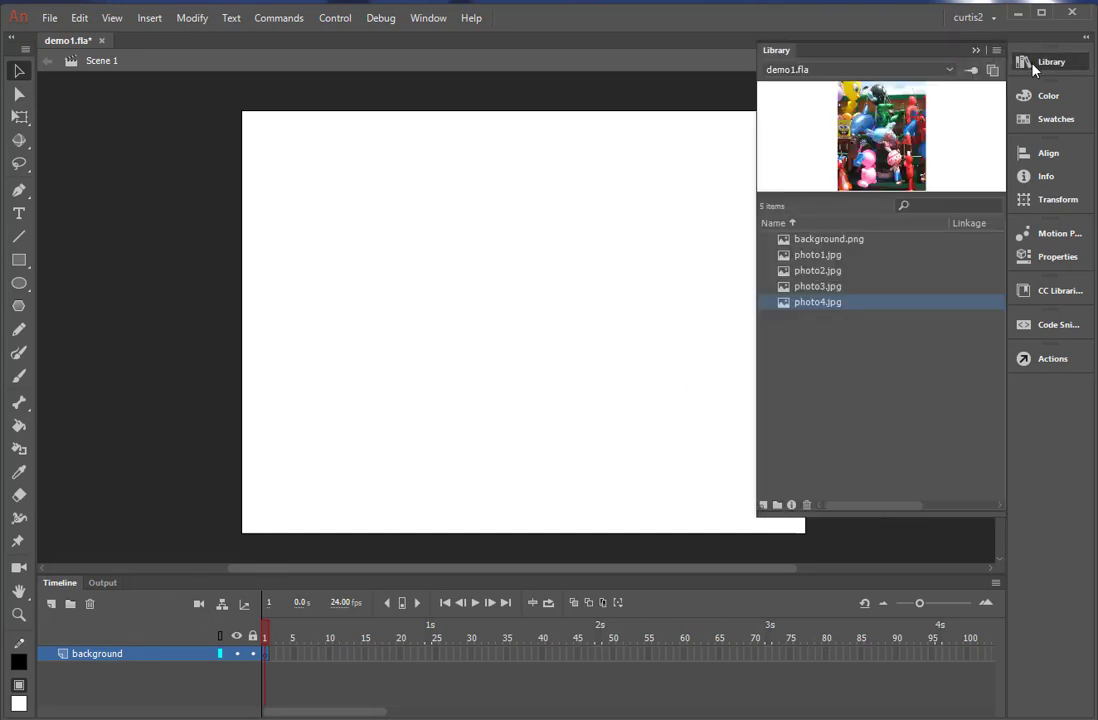
{"action": "left_click", "coordinate": [790, 241]}
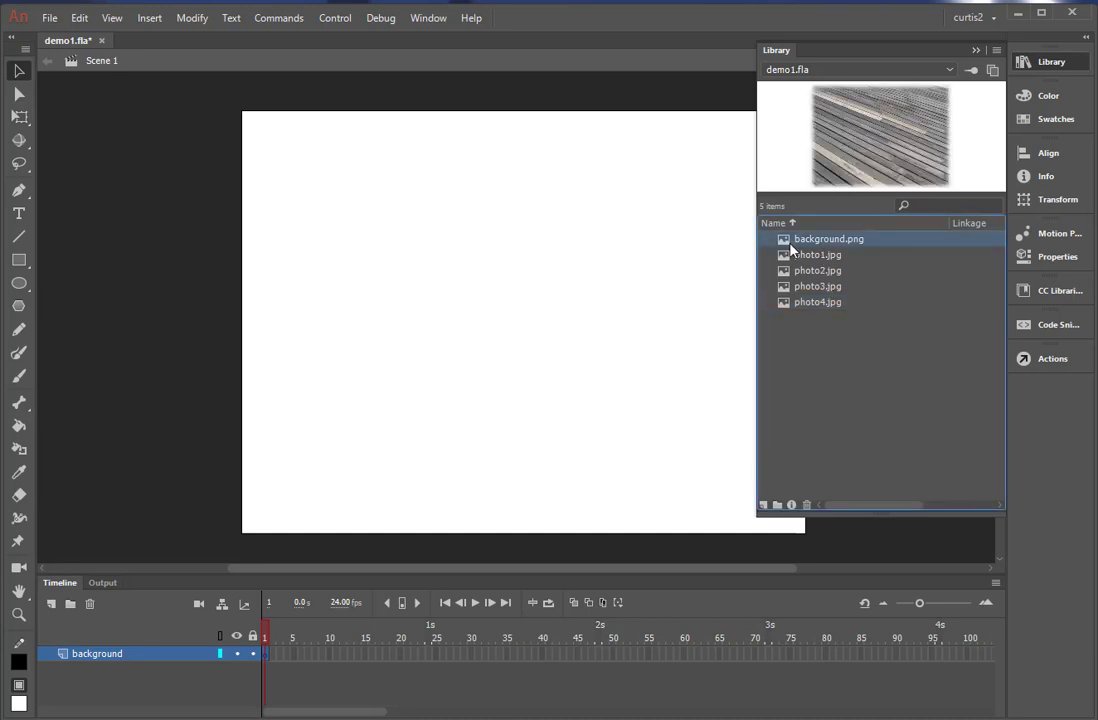
{"action": "left_click_drag", "start_coordinate": [787, 244], "coordinate": [475, 331]}
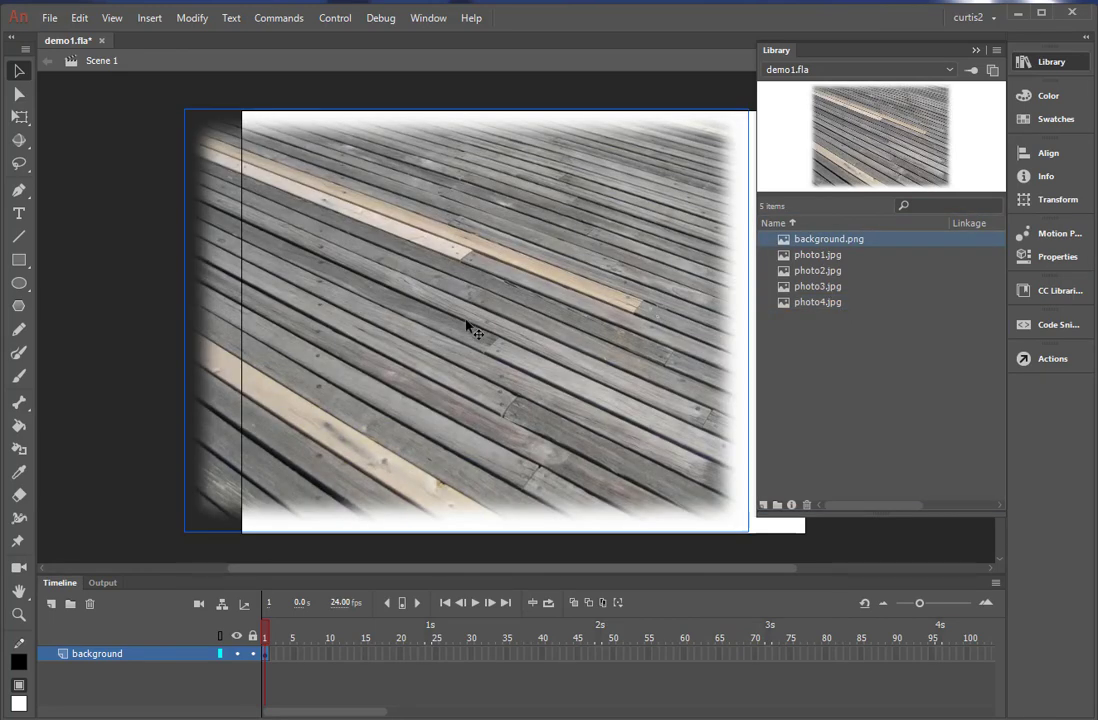
Delete the background image from the stage and place background.png from the library again in frame 1 of the background layer.
{"action": "left_click", "coordinate": [976, 50]}
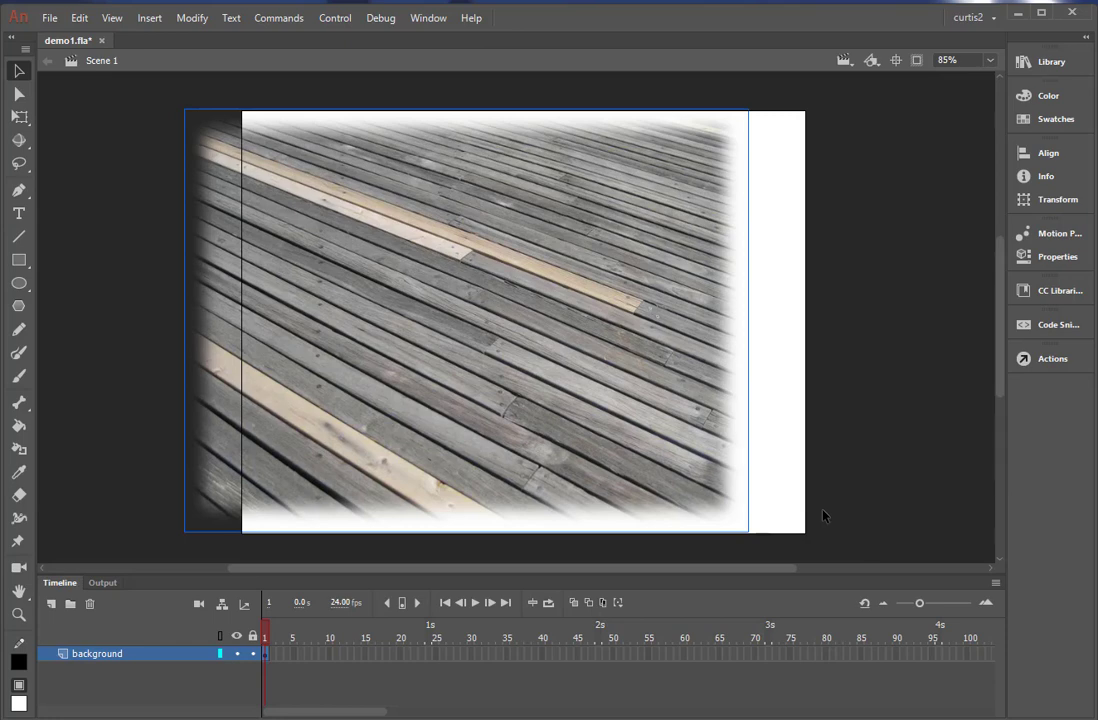
{"action": "key", "text": "Delete"}
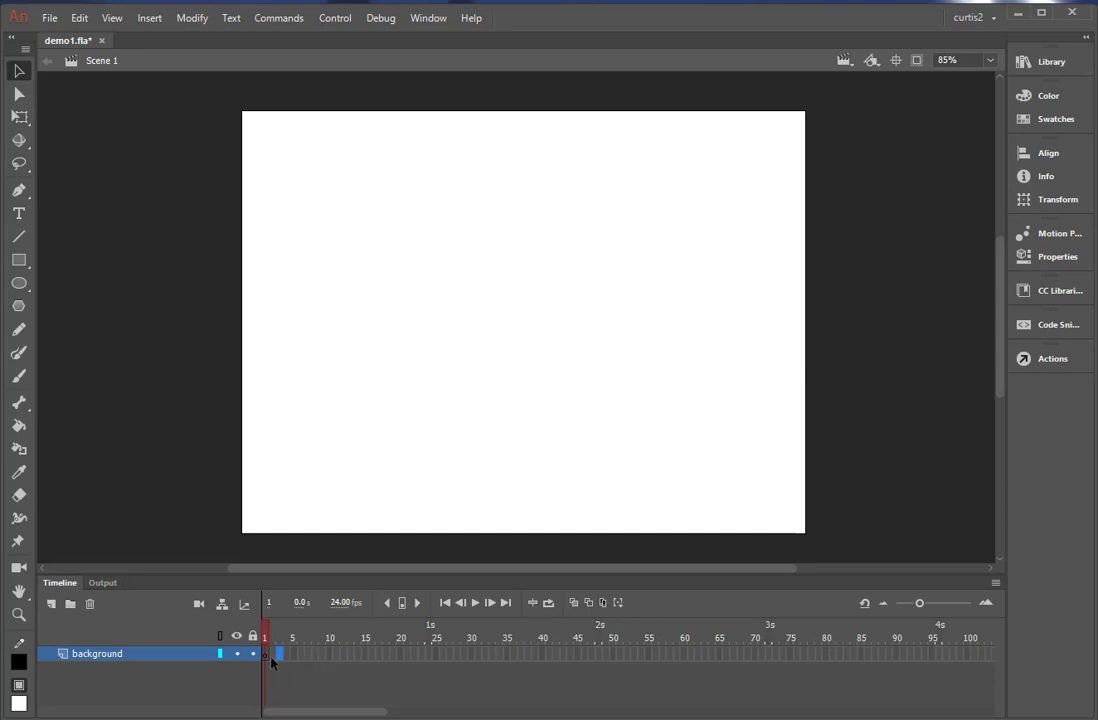
{"action": "left_click", "coordinate": [270, 655]}
{"action": "left_click", "coordinate": [1049, 61]}
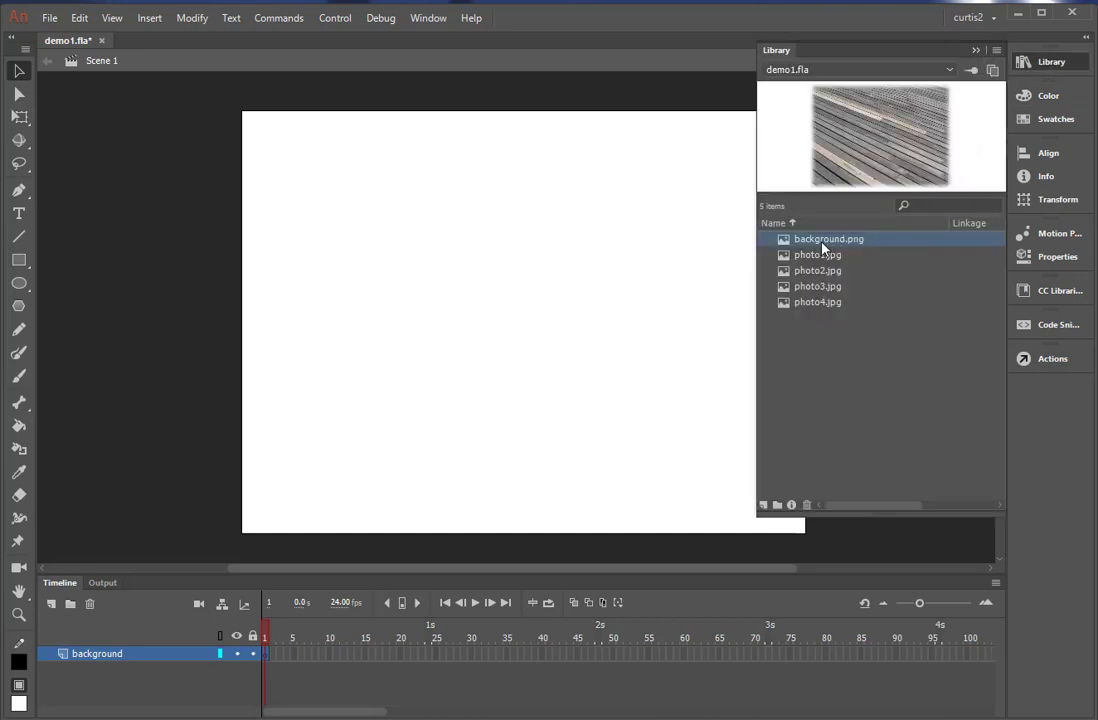
{"action": "left_click_drag", "start_coordinate": [822, 247], "coordinate": [440, 315]}
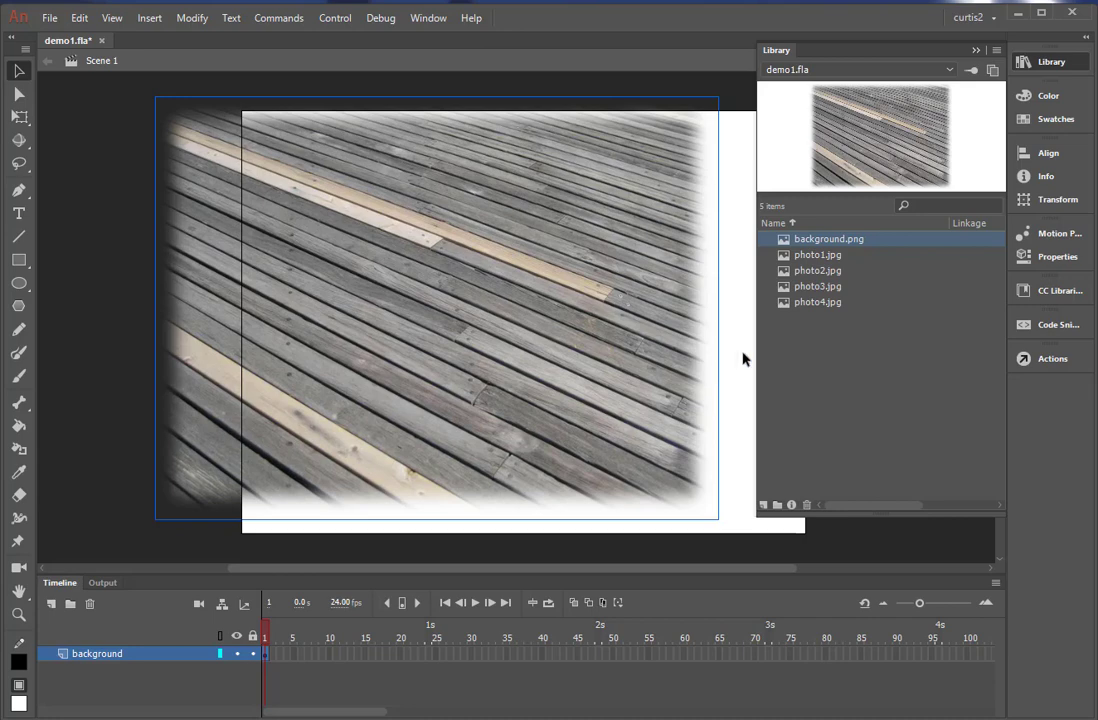
{"action": "left_click", "coordinate": [977, 52]}
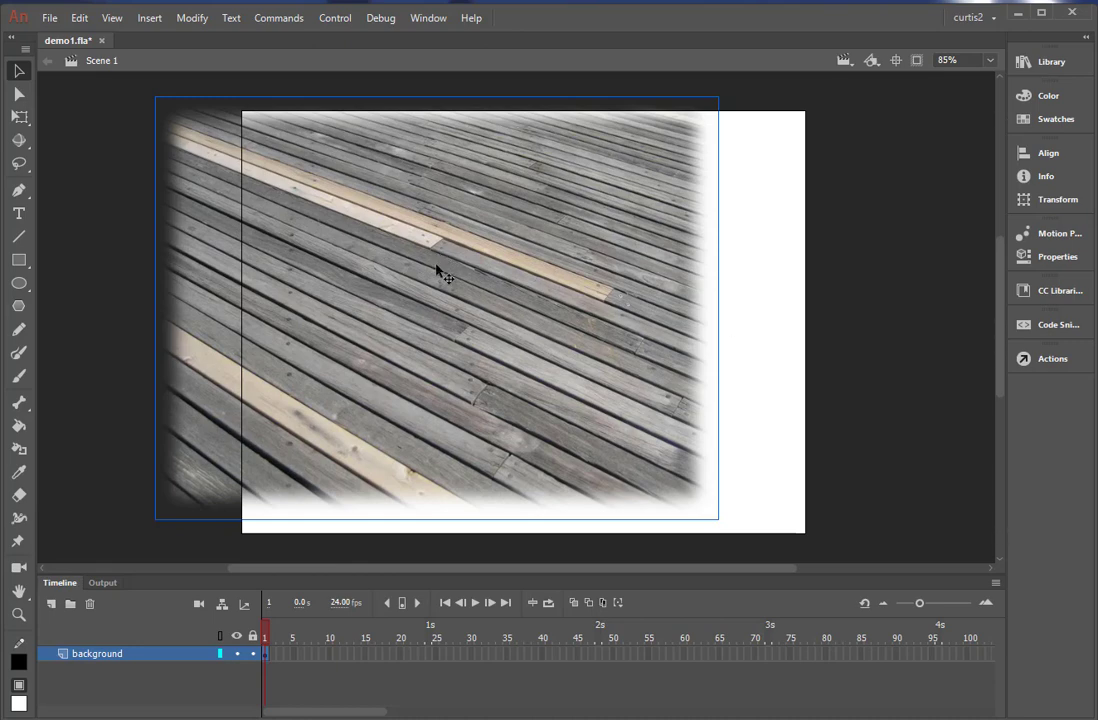
Move the background image over the stage and adjust its height and position with Free Transform so it covers the stage.
{"action": "left_click_drag", "start_coordinate": [470, 286], "coordinate": [530, 276]}
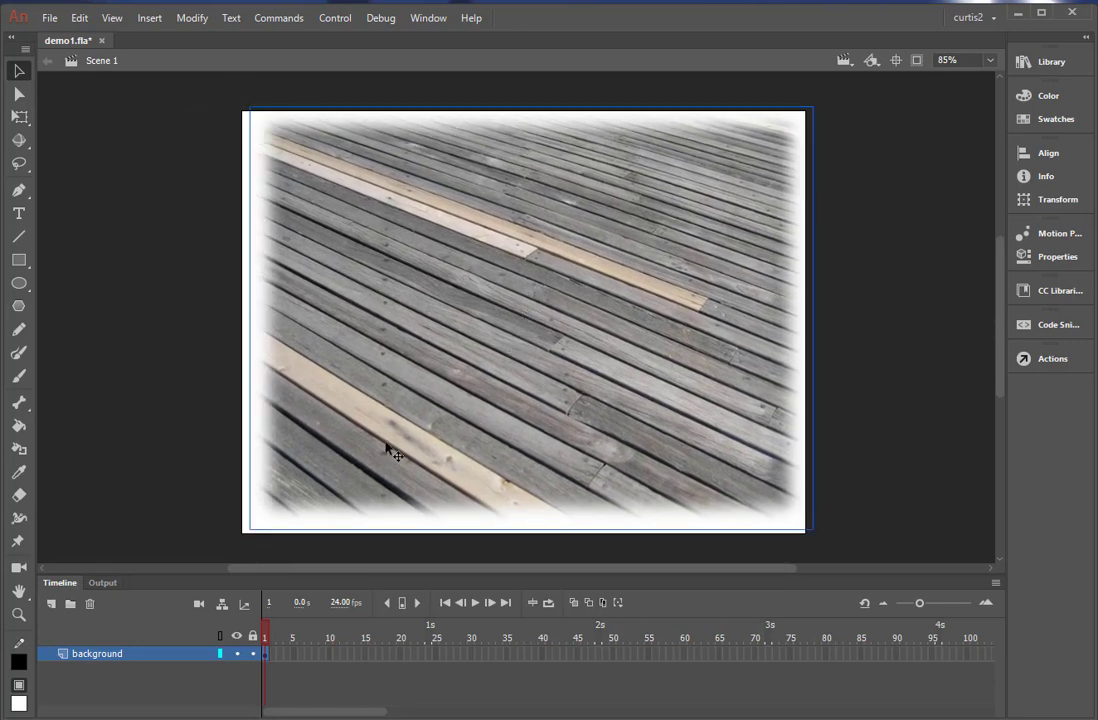
{"action": "left_click_drag", "start_coordinate": [374, 478], "coordinate": [372, 490]}
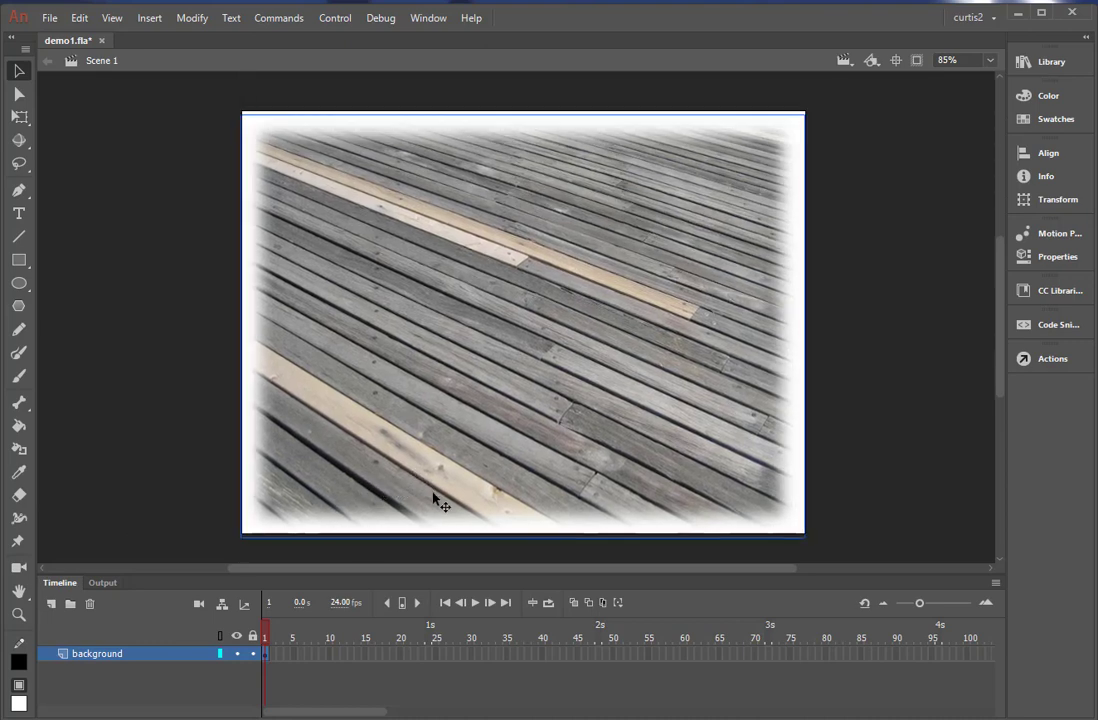
{"action": "left_click", "coordinate": [26, 117]}
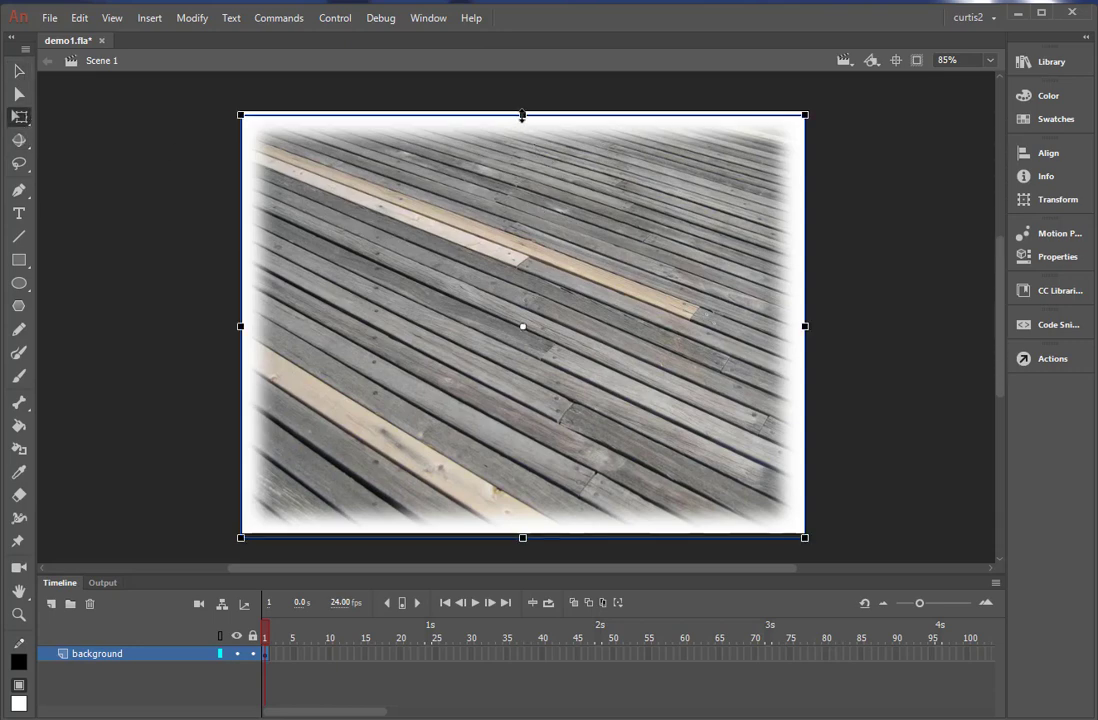
{"action": "left_click_drag", "start_coordinate": [522, 115], "coordinate": [522, 110]}
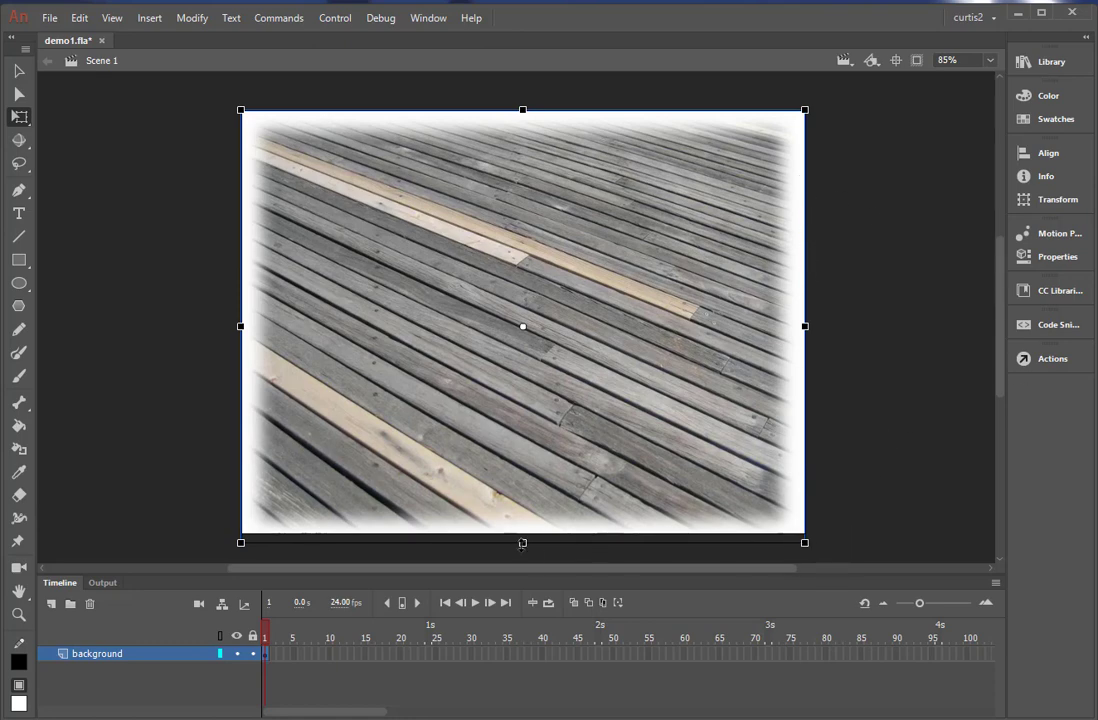
{"action": "left_click_drag", "start_coordinate": [522, 543], "coordinate": [521, 537]}
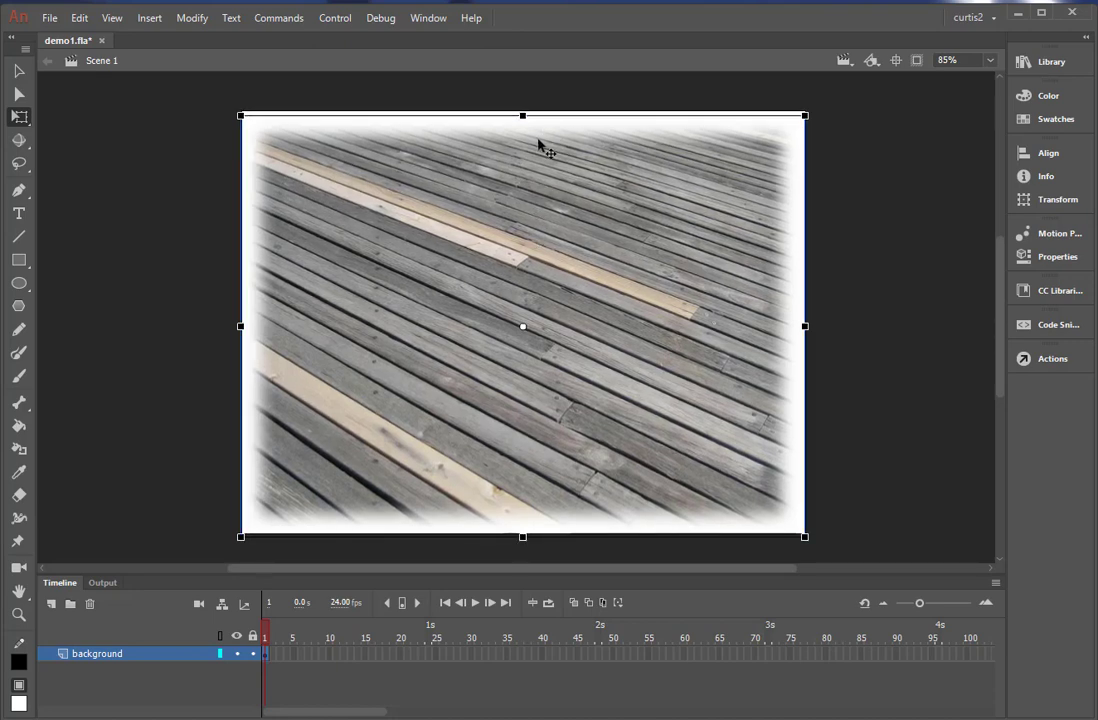
{"action": "left_click_drag", "start_coordinate": [539, 145], "coordinate": [541, 146]}
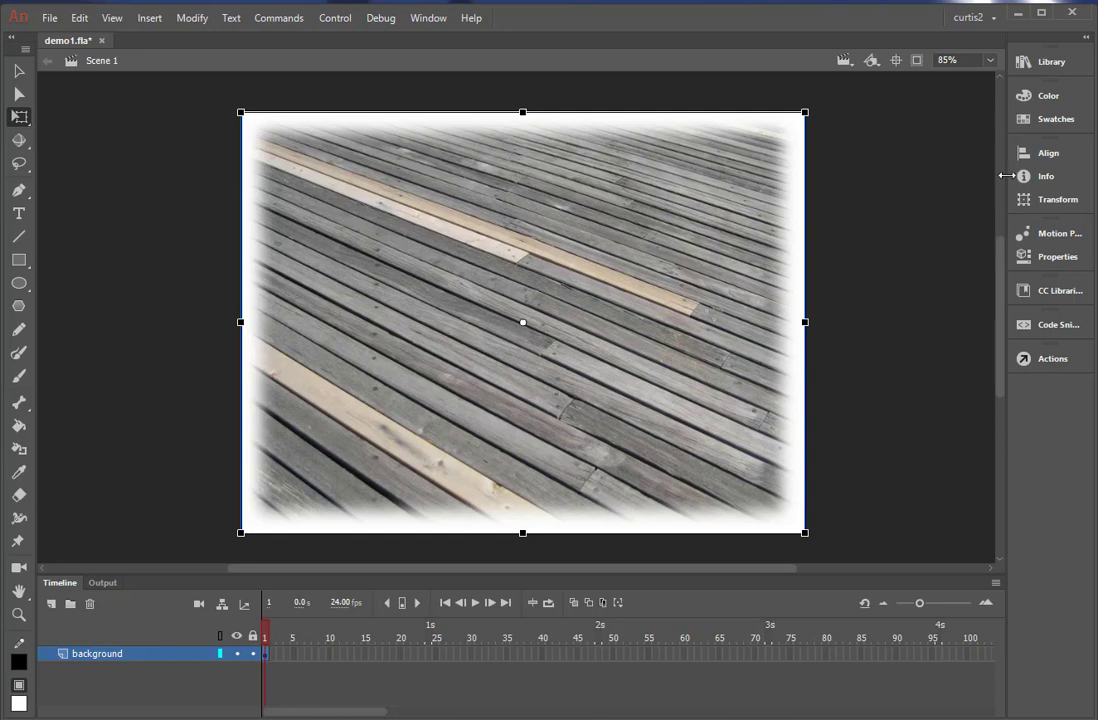
{"action": "left_click", "coordinate": [1040, 64]}
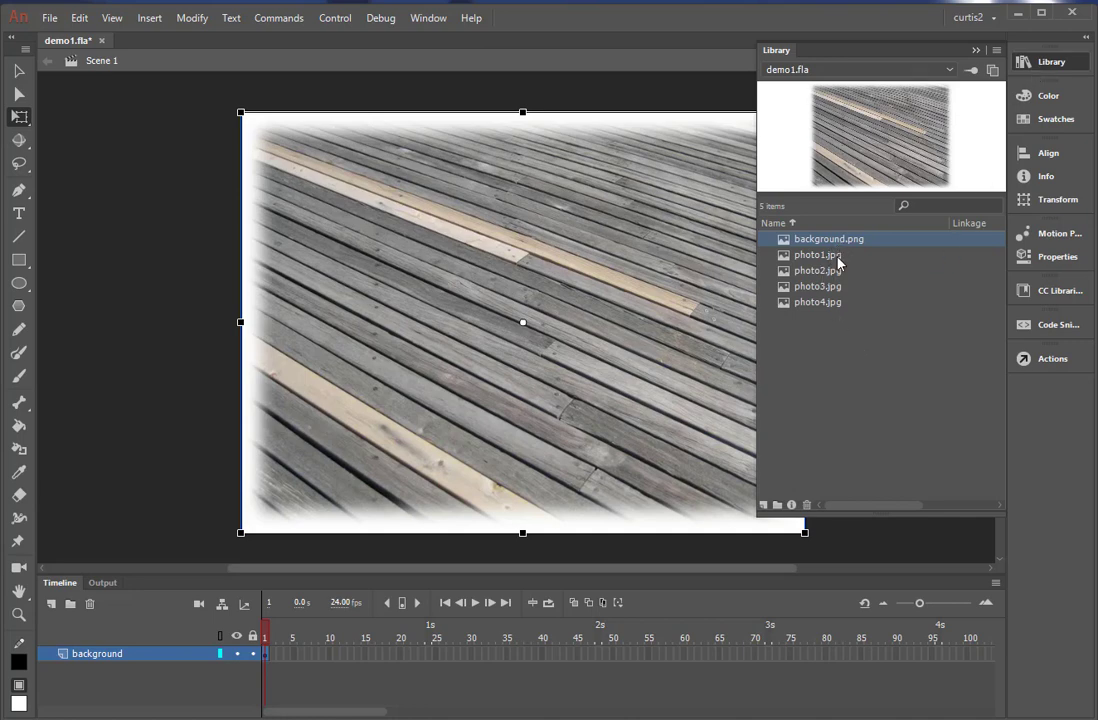
{"action": "left_click", "coordinate": [584, 84]}
{"action": "left_click", "coordinate": [657, 207]}
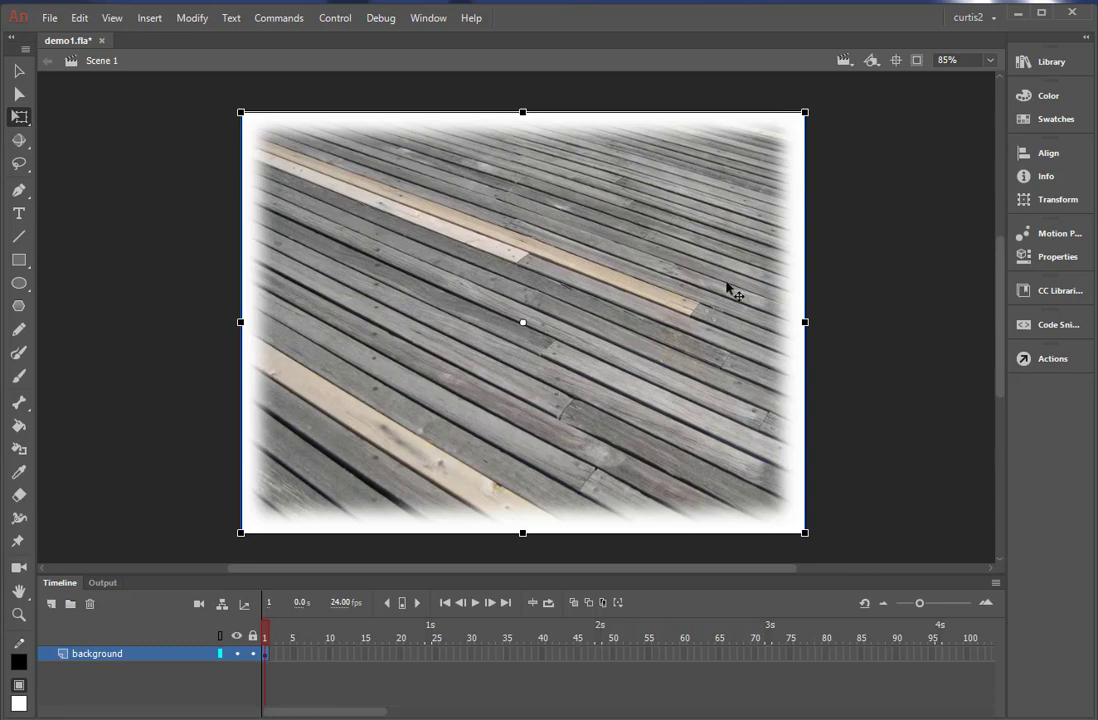
Align the background image to the stage's vertical center.
{"action": "left_click", "coordinate": [1036, 156]}
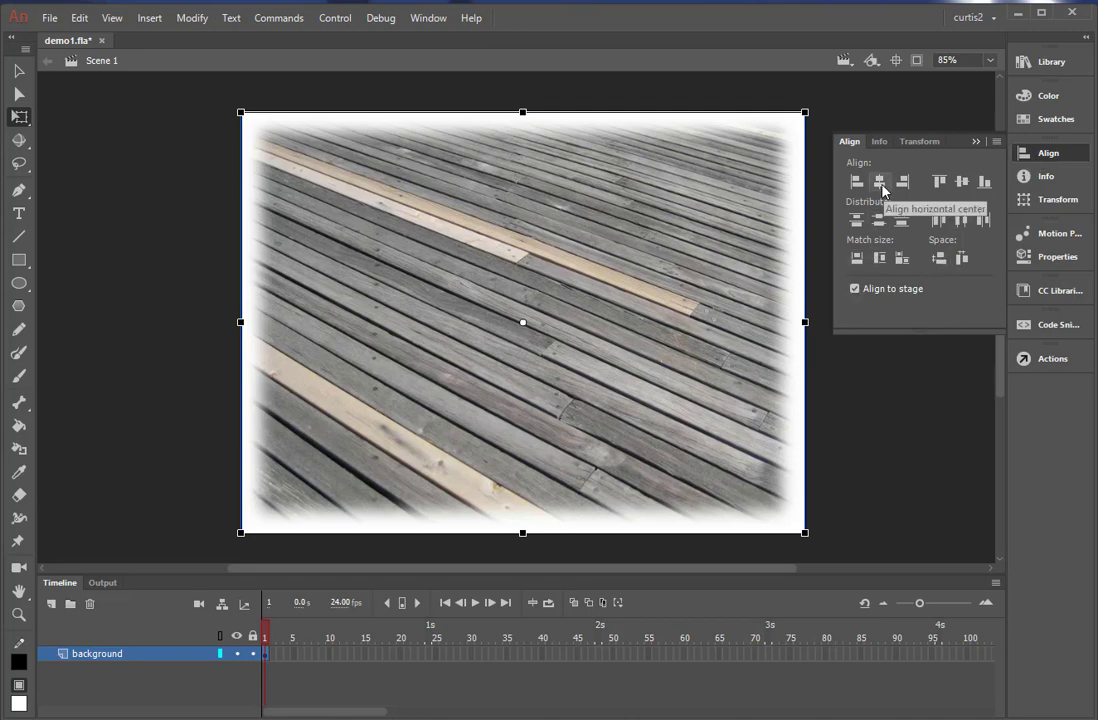
{"action": "left_click", "coordinate": [957, 186]}
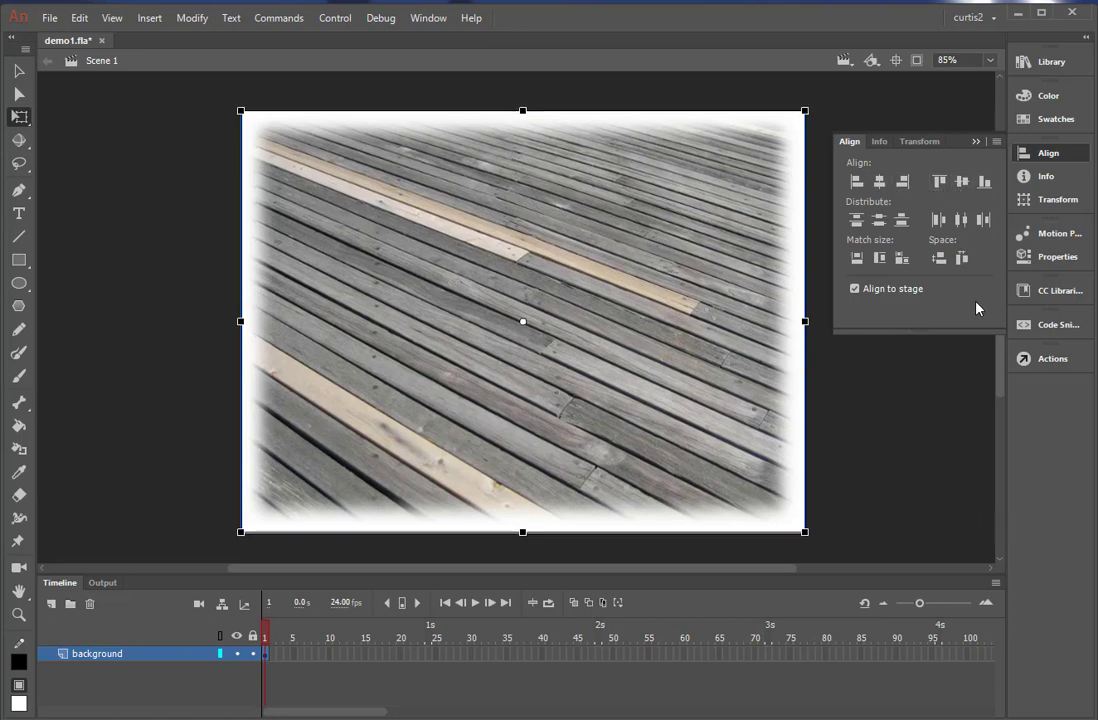
{"action": "left_click", "coordinate": [980, 144]}
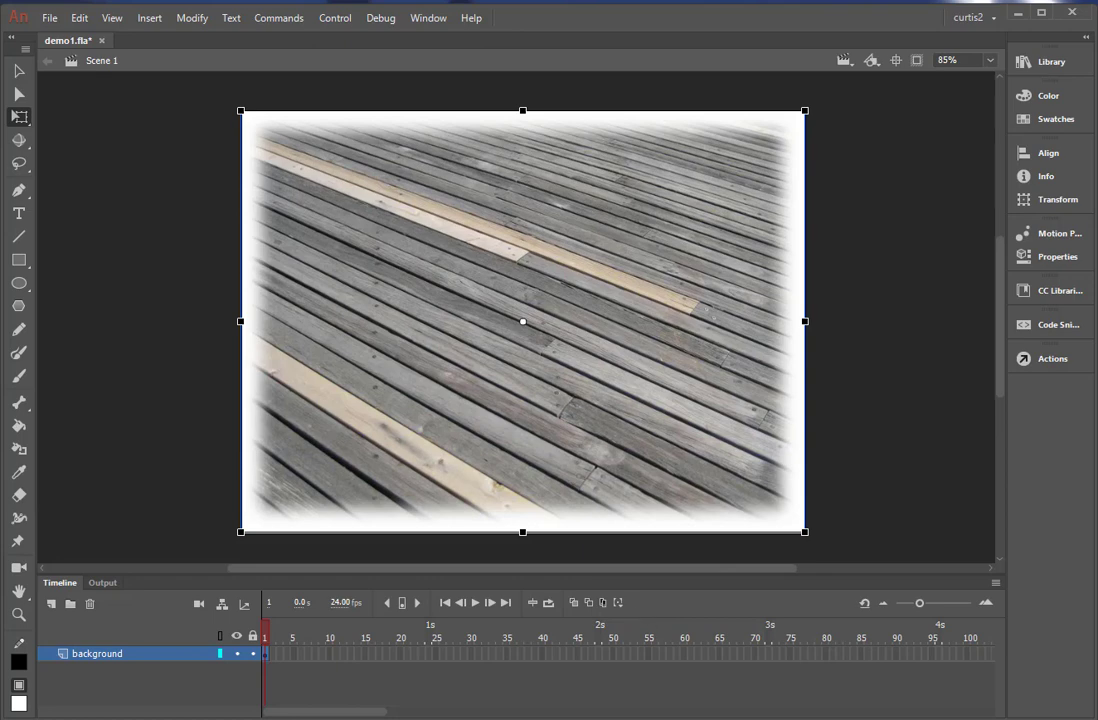
Add a new layer above the background layer and name it photo1.
{"action": "left_click", "coordinate": [51, 604]}
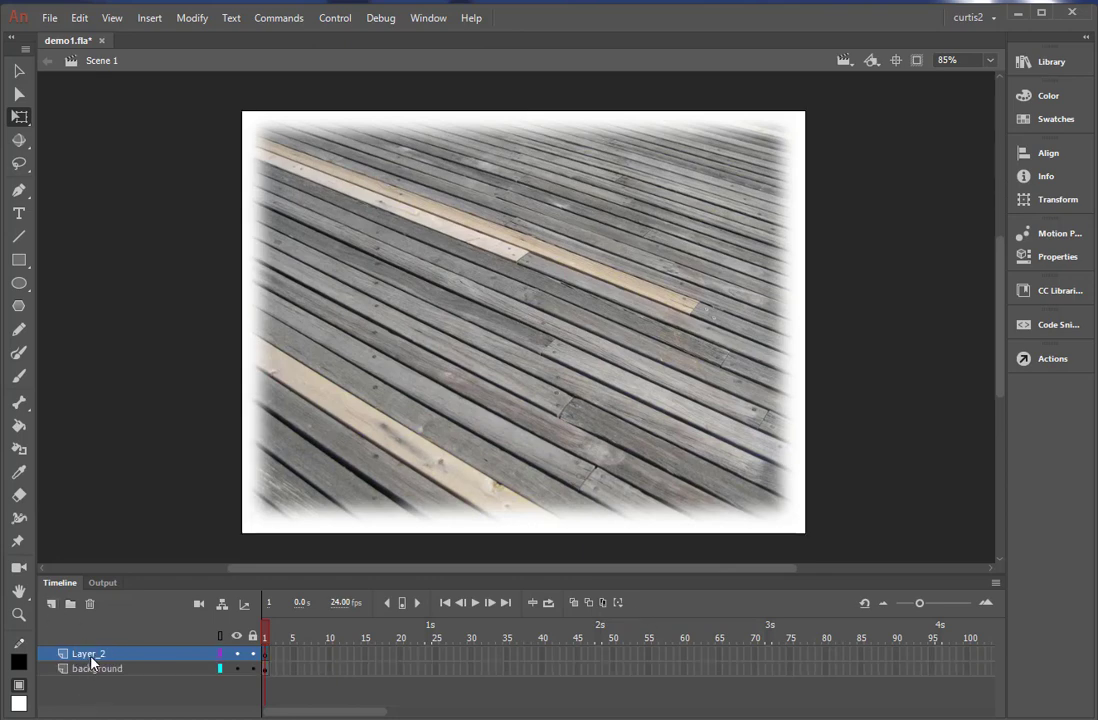
{"action": "double_click", "coordinate": [88, 655]}
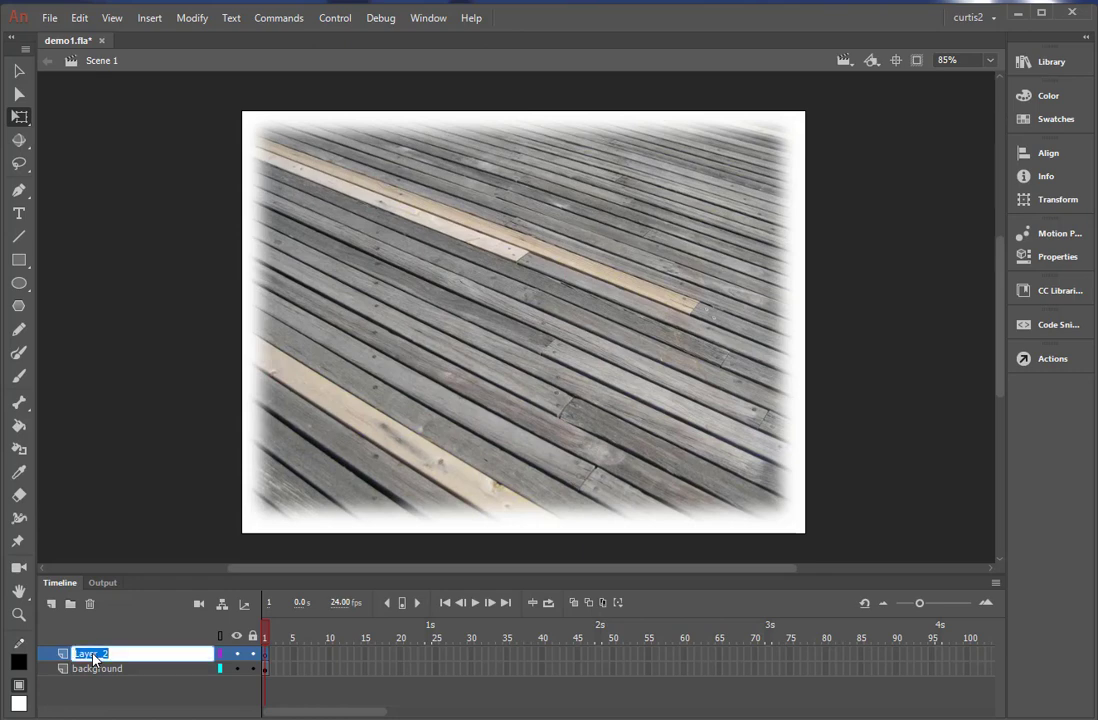
{"action": "type", "text": "photo1"}
Extend the background layer to frame 25 by inserting a frame there.
{"action": "left_click", "coordinate": [919, 603]}
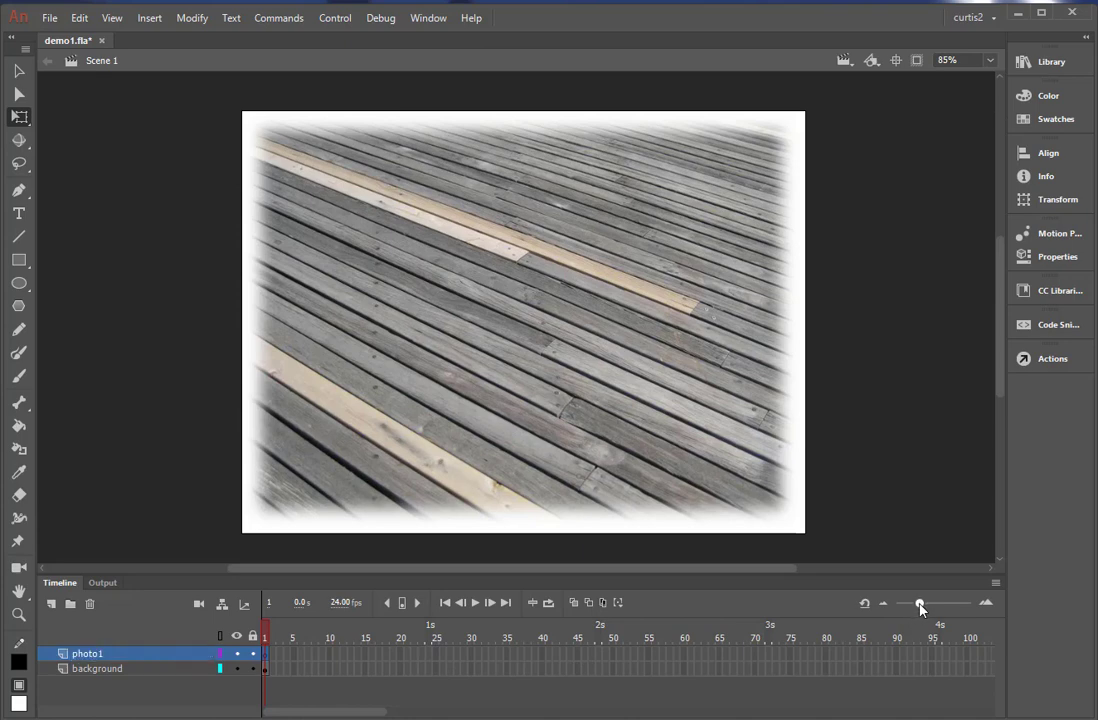
{"action": "left_click_drag", "start_coordinate": [919, 604], "coordinate": [910, 605]}
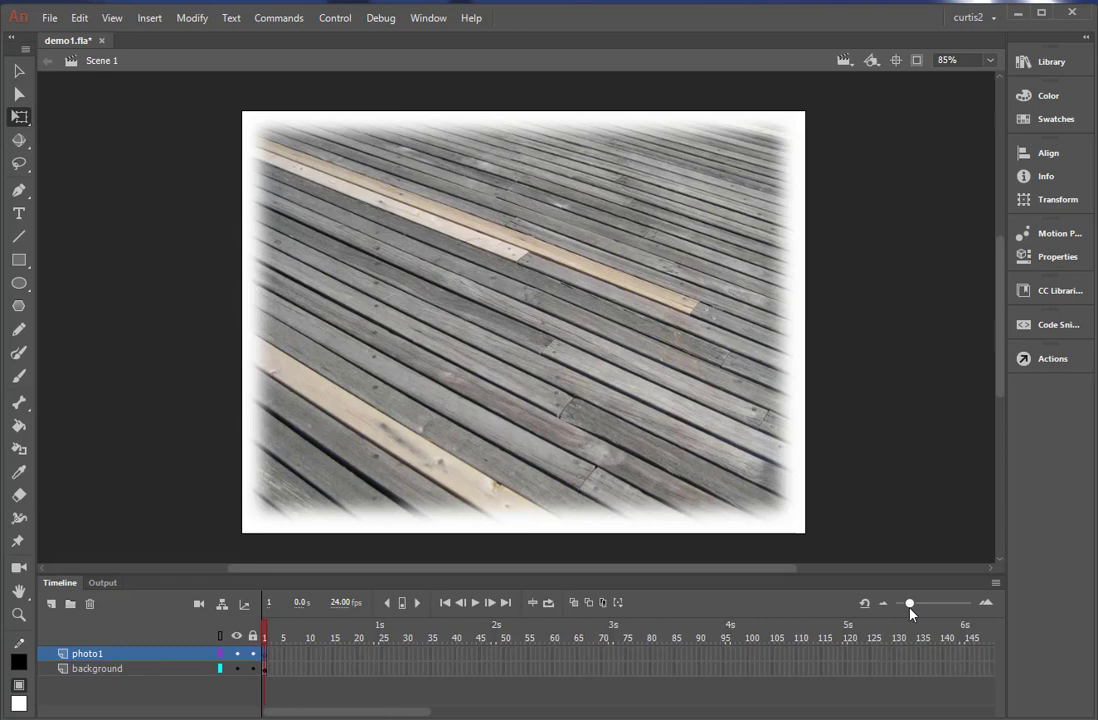
{"action": "left_click_drag", "start_coordinate": [911, 609], "coordinate": [914, 606]}
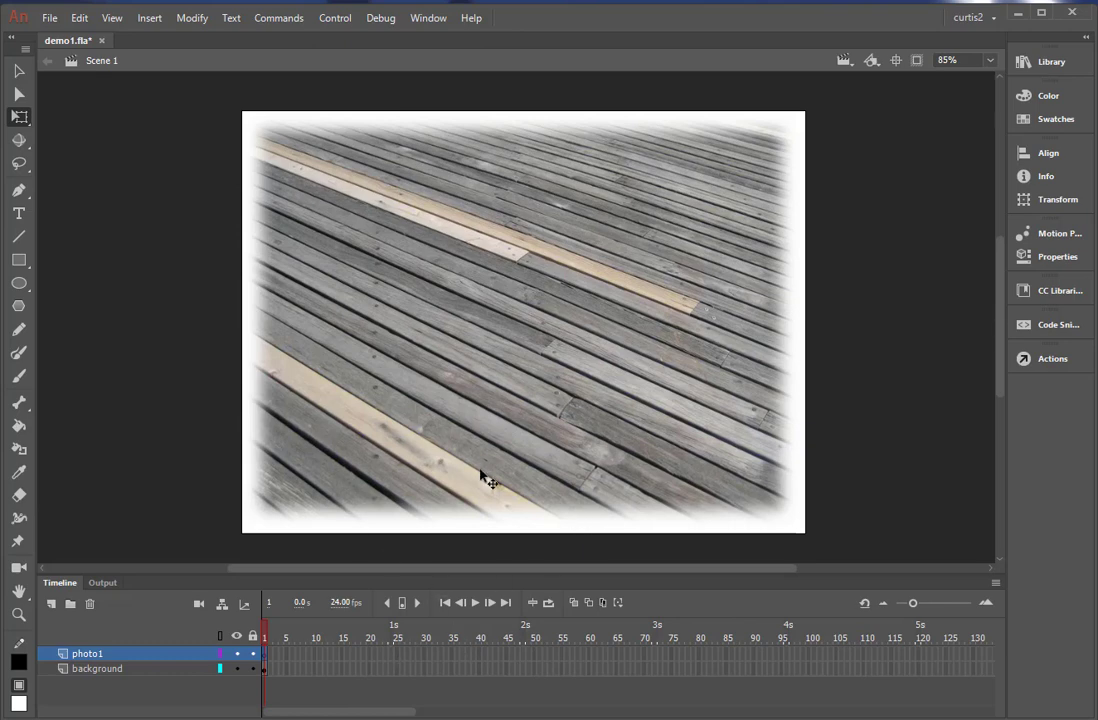
{"action": "left_click", "coordinate": [397, 669]}
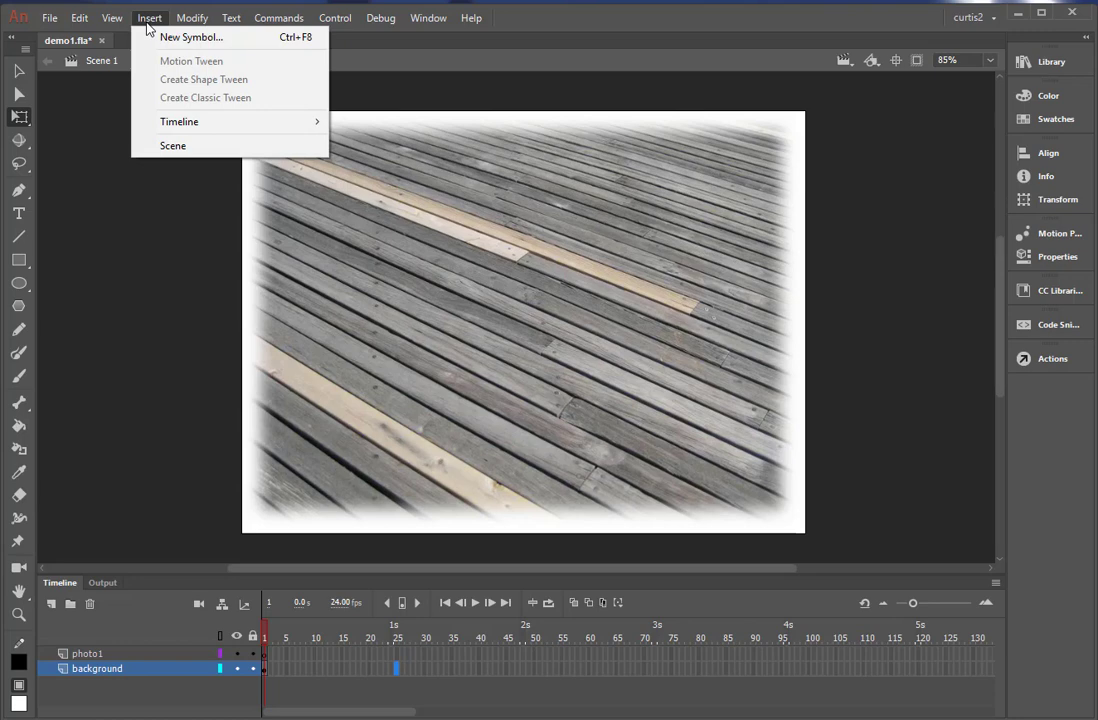
{"action": "mouse_move", "coordinate": [184, 122]}
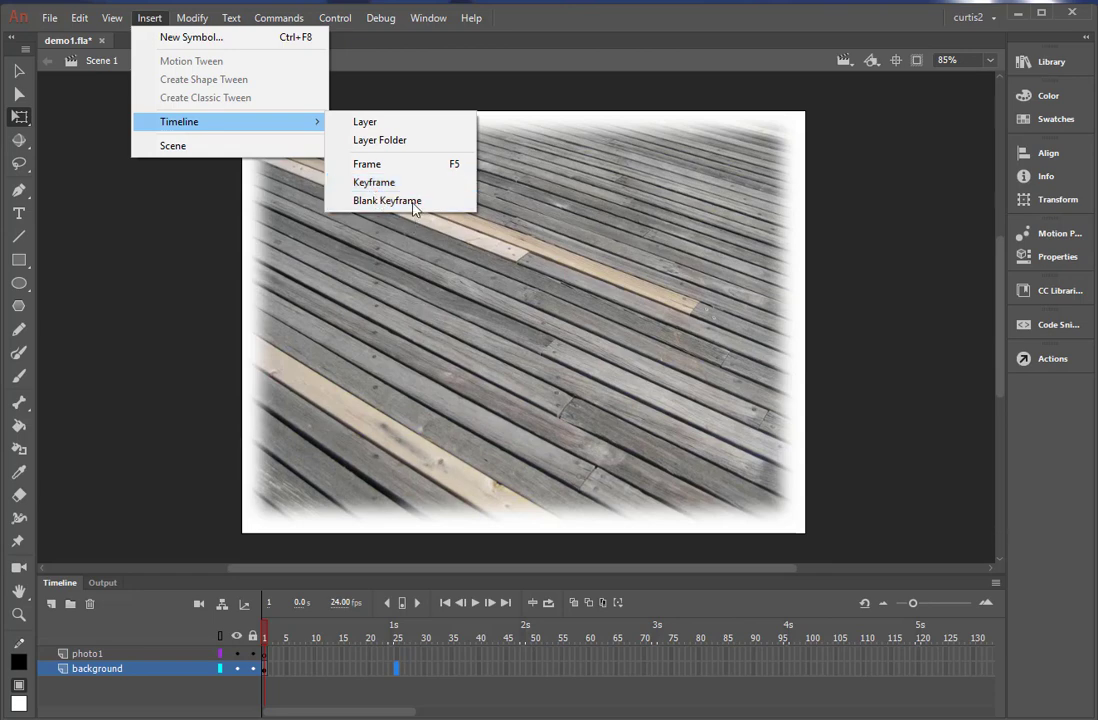
{"action": "left_click", "coordinate": [158, 475]}
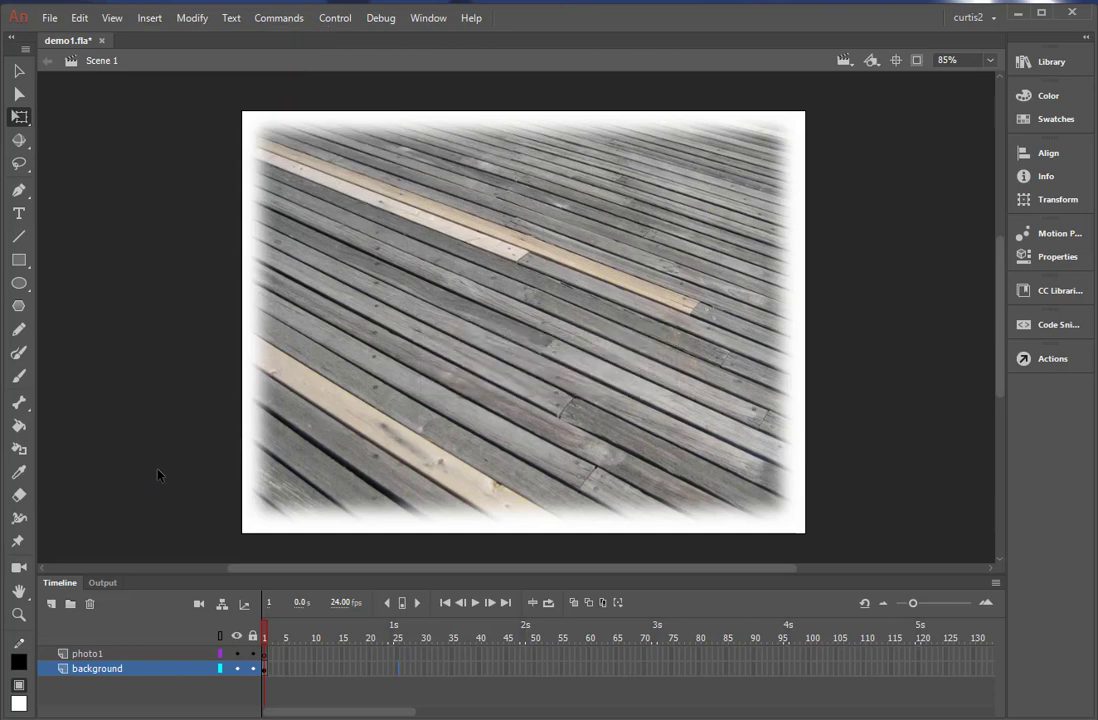
{"action": "left_click", "coordinate": [397, 672]}
{"action": "key", "text": "F5"}
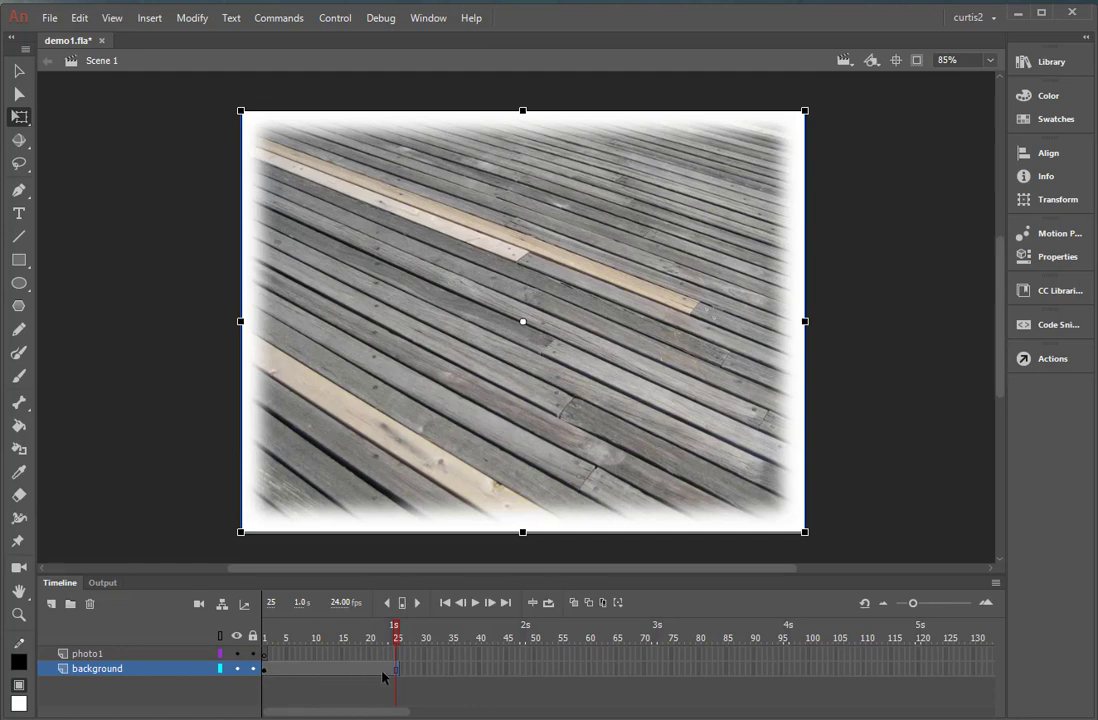
Scrub the playhead between frames 5 and 25 to check how long the background is shown.
{"action": "left_click_drag", "start_coordinate": [396, 638], "coordinate": [289, 648]}
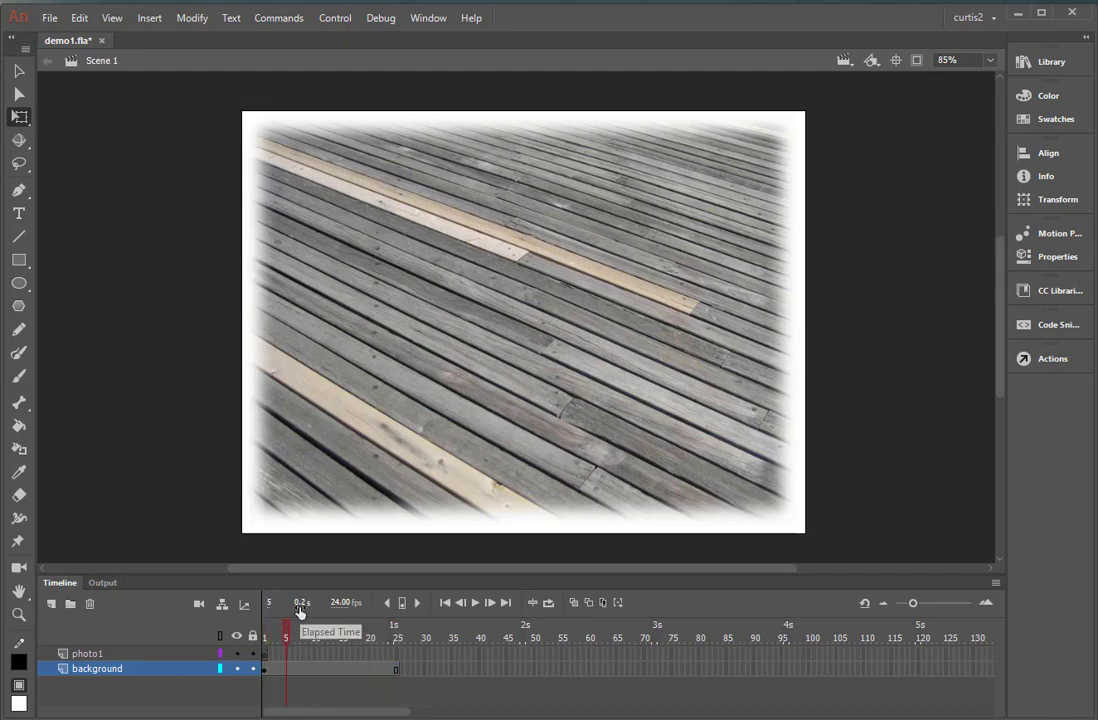
{"action": "left_click_drag", "start_coordinate": [287, 642], "coordinate": [396, 640]}
{"action": "left_click_drag", "start_coordinate": [397, 645], "coordinate": [393, 645]}
{"action": "left_click_drag", "start_coordinate": [394, 635], "coordinate": [403, 635]}
Lock the background layer and insert a blank keyframe at frame 25 of the photo1 layer.
{"action": "left_click", "coordinate": [253, 669]}
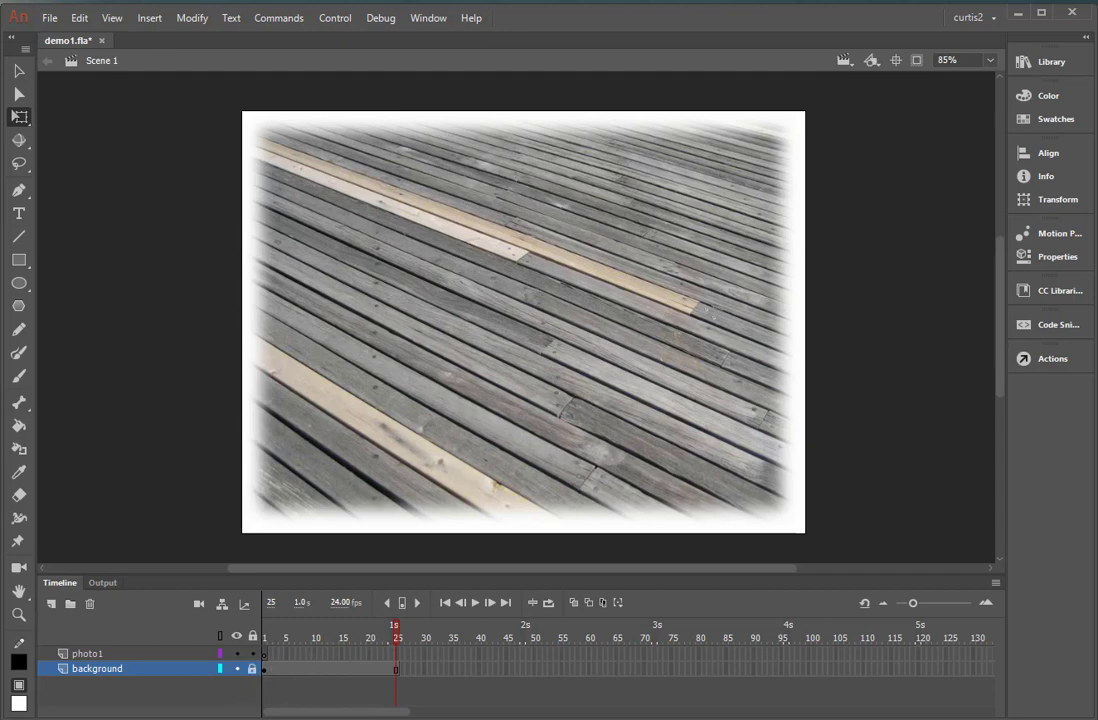
{"action": "left_click", "coordinate": [398, 654]}
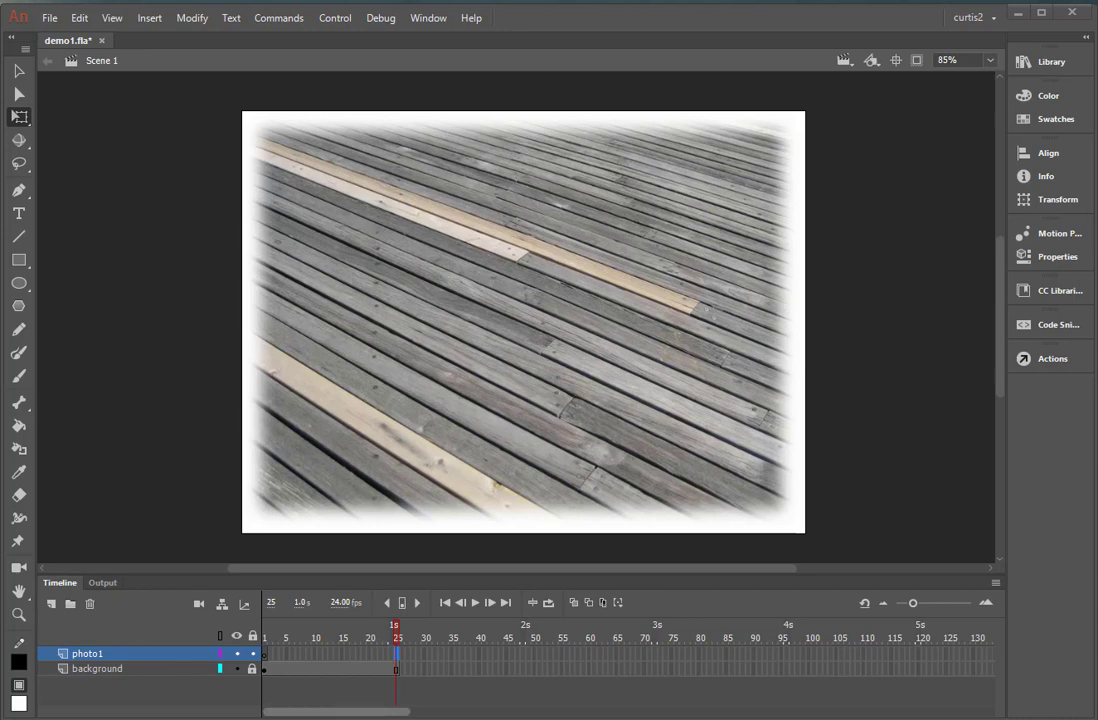
{"action": "right_click", "coordinate": [398, 664]}
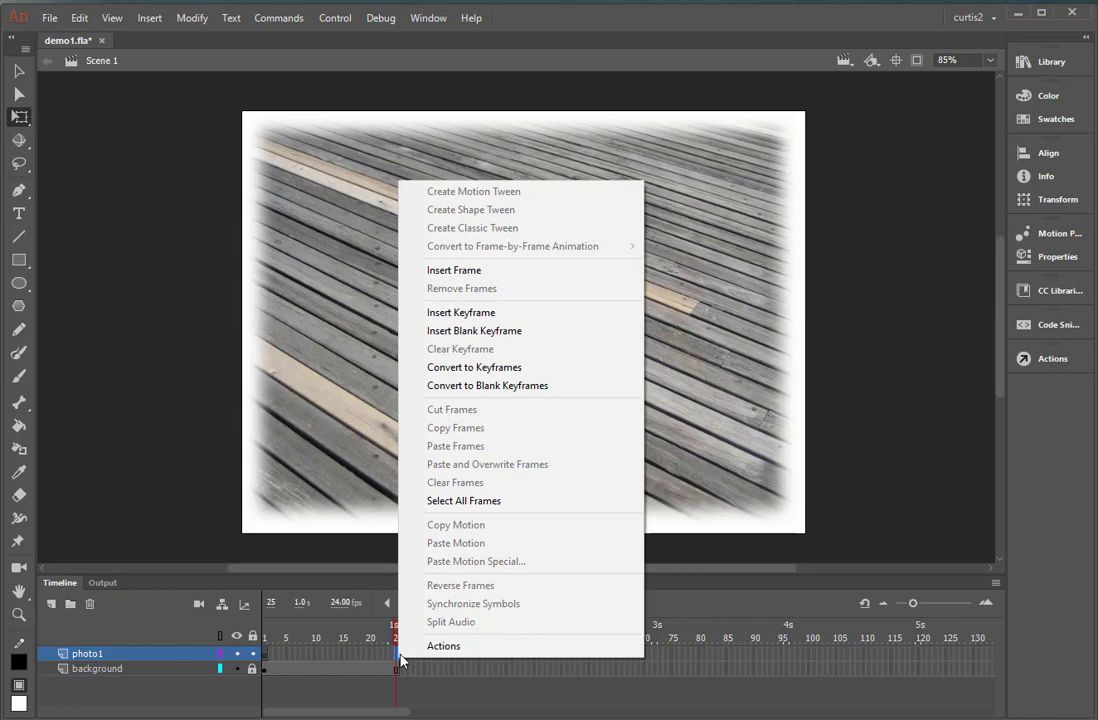
{"action": "left_click", "coordinate": [468, 336]}
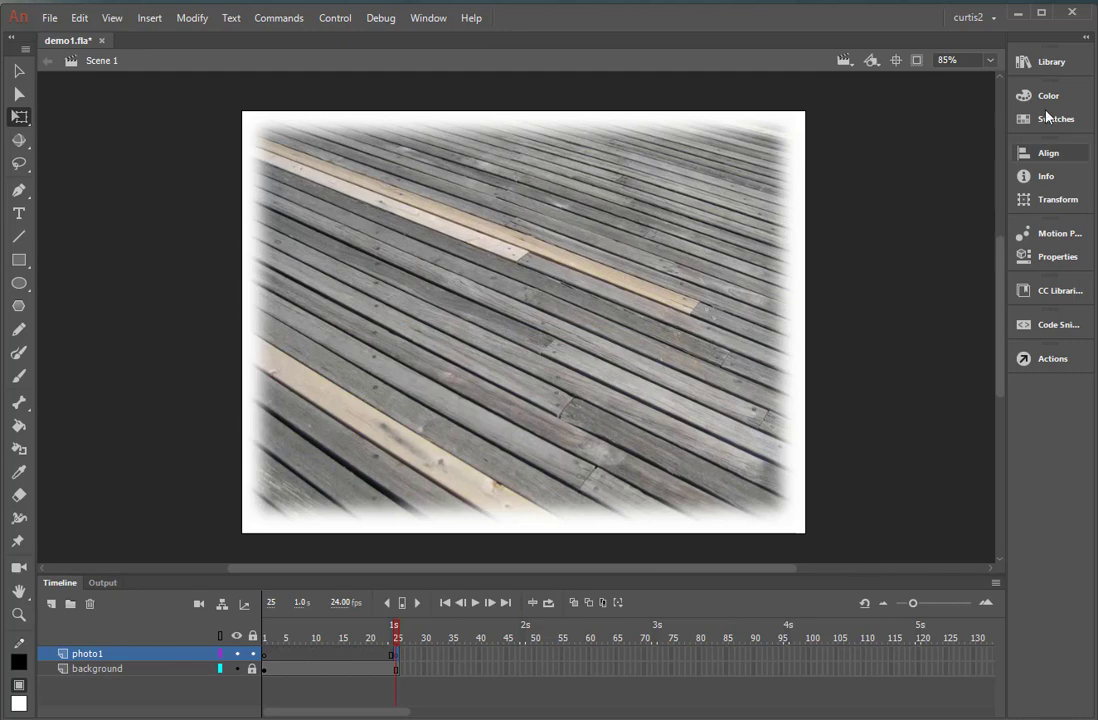
Place photo1.jpg from the library at frame 25 of the photo1 layer and position it on the left half of the stage.
{"action": "left_click", "coordinate": [1030, 64]}
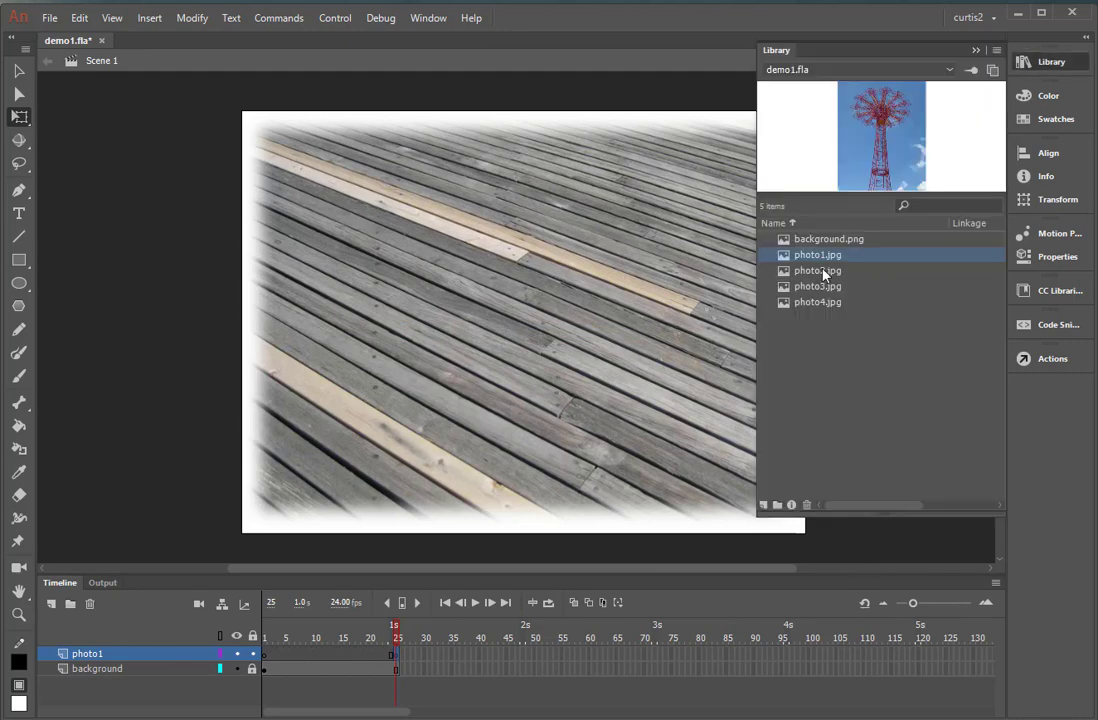
{"action": "left_click_drag", "start_coordinate": [813, 260], "coordinate": [554, 311]}
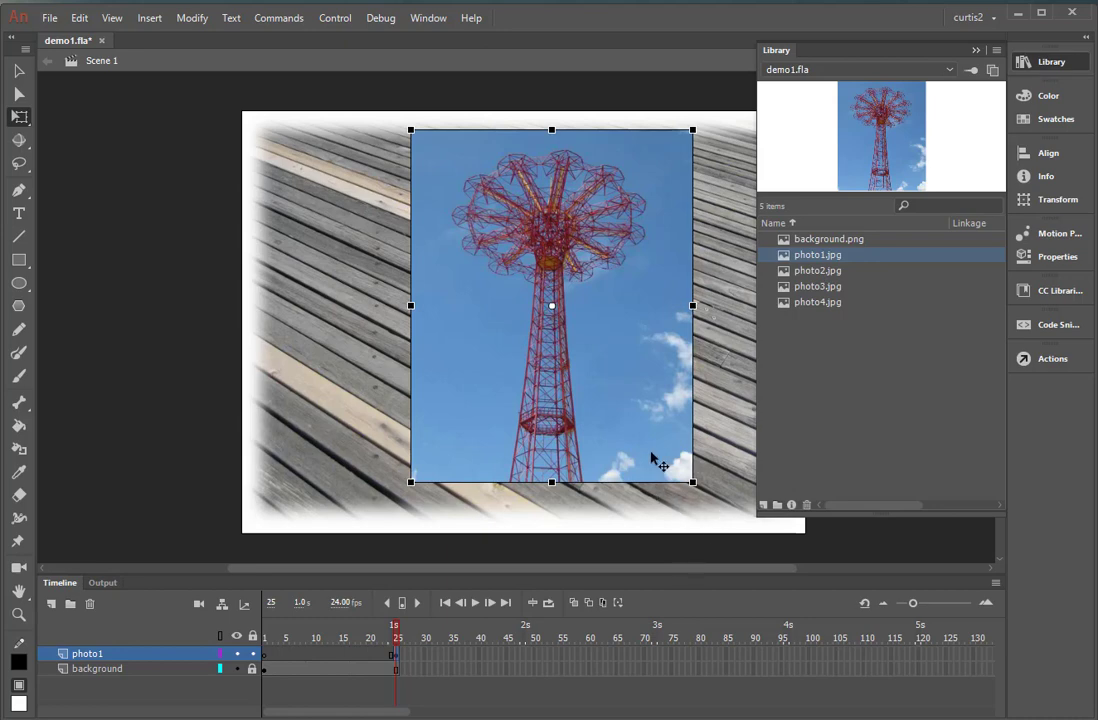
{"action": "left_click_drag", "start_coordinate": [651, 459], "coordinate": [532, 465]}
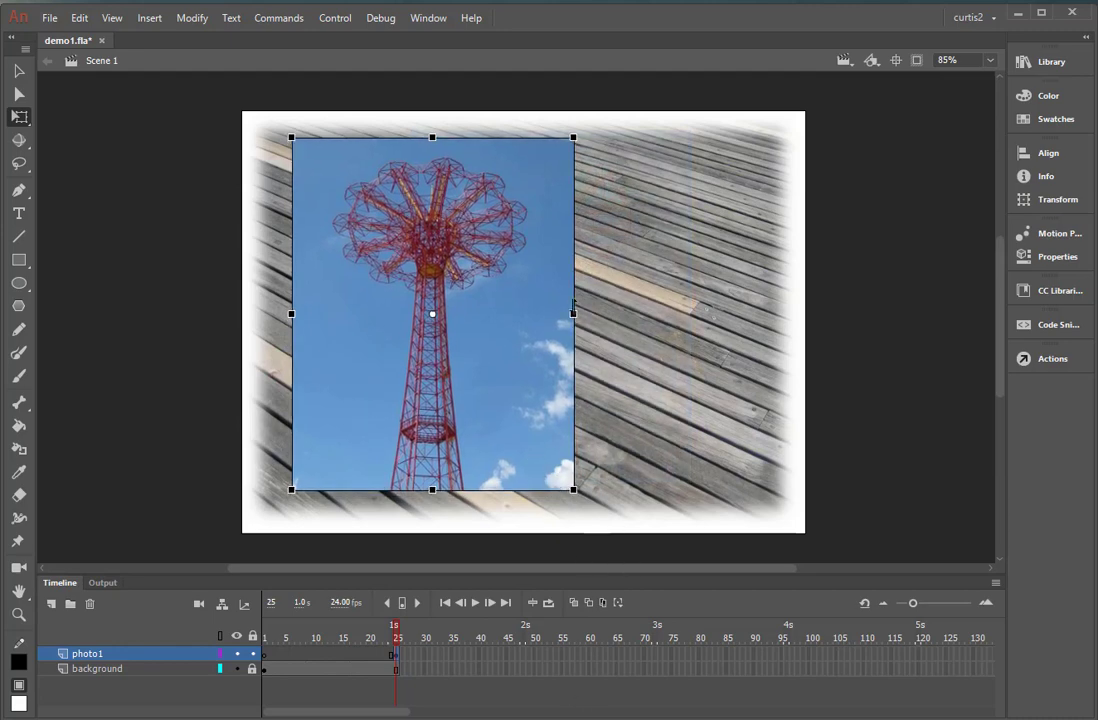
{"action": "left_click_drag", "start_coordinate": [470, 399], "coordinate": [448, 412]}
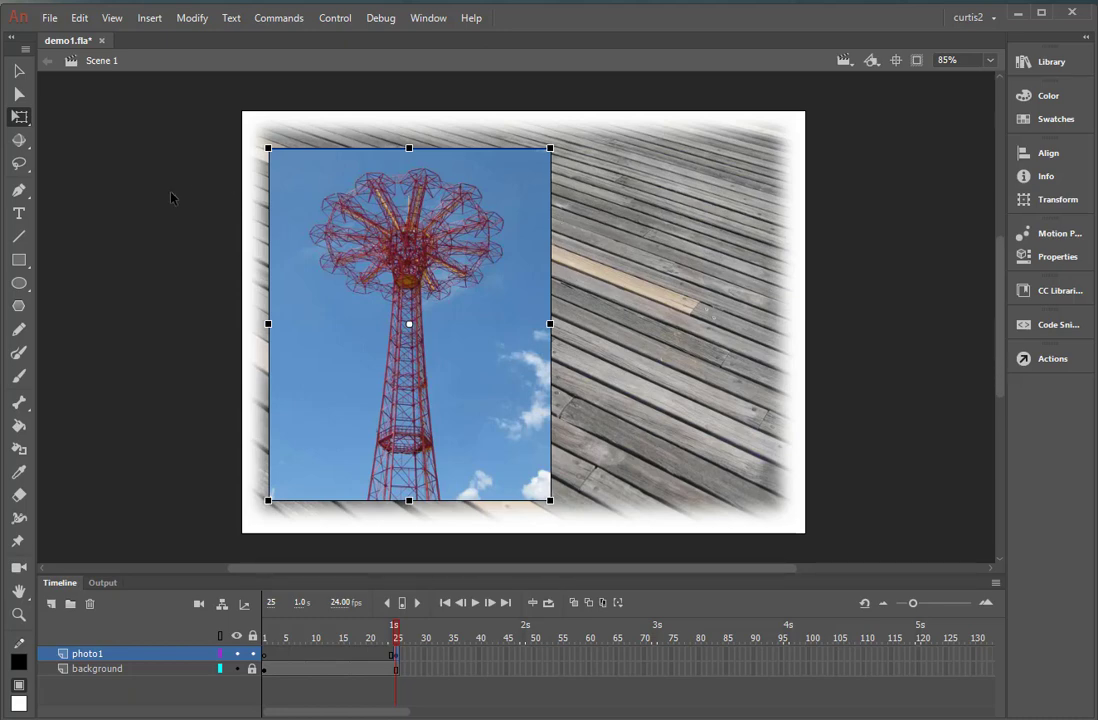
Move the tower photo slightly up and to the left on the stage with the Selection tool.
{"action": "left_click", "coordinate": [146, 164]}
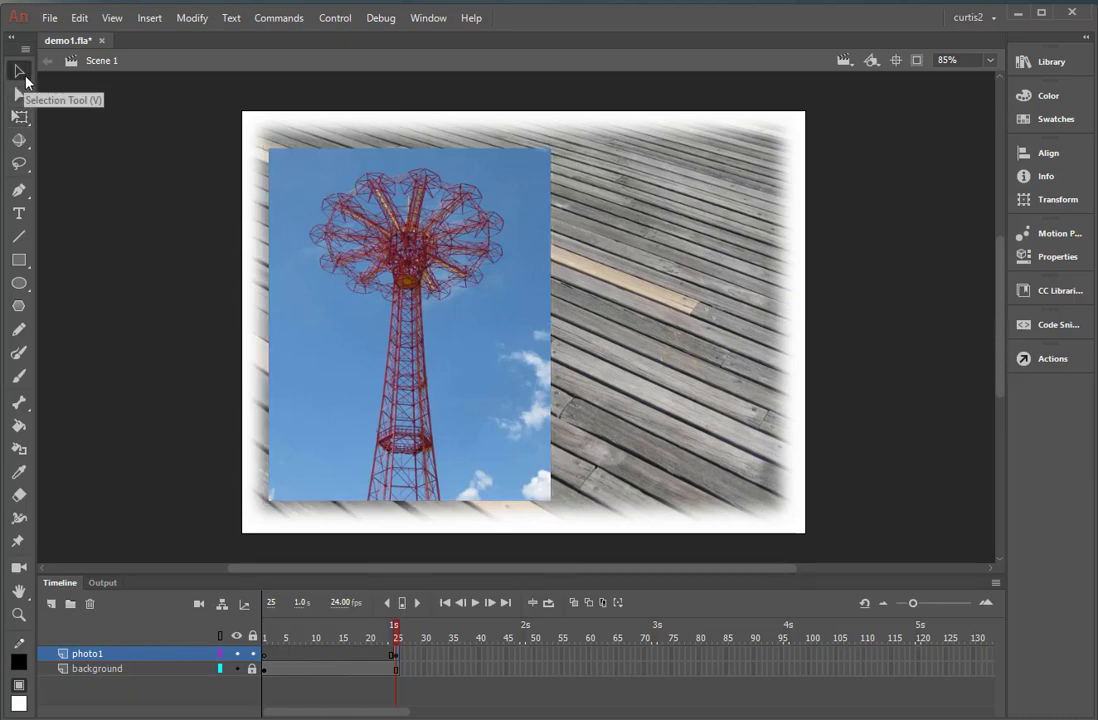
{"action": "left_click", "coordinate": [20, 65]}
{"action": "left_click", "coordinate": [366, 205]}
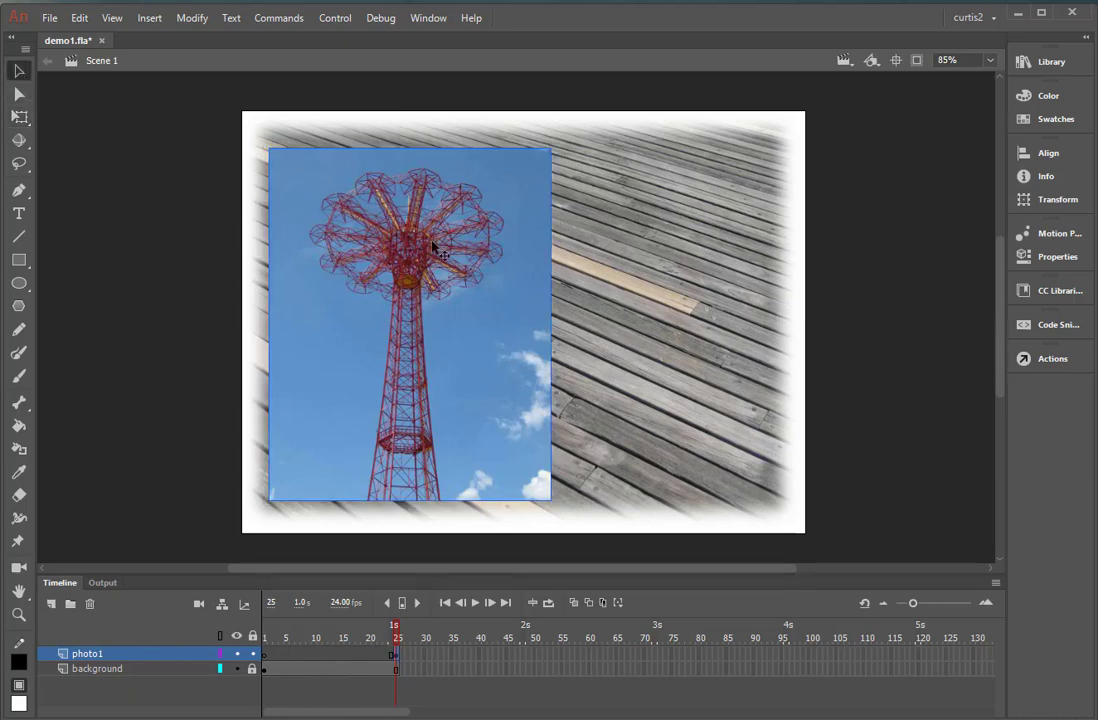
{"action": "mouse_move", "coordinate": [466, 338]}
{"action": "left_mouse_down"}
{"action": "mouse_move", "coordinate": [542, 367]}
{"action": "mouse_move", "coordinate": [752, 363]}
{"action": "mouse_move", "coordinate": [480, 336]}
{"action": "left_mouse_up"}
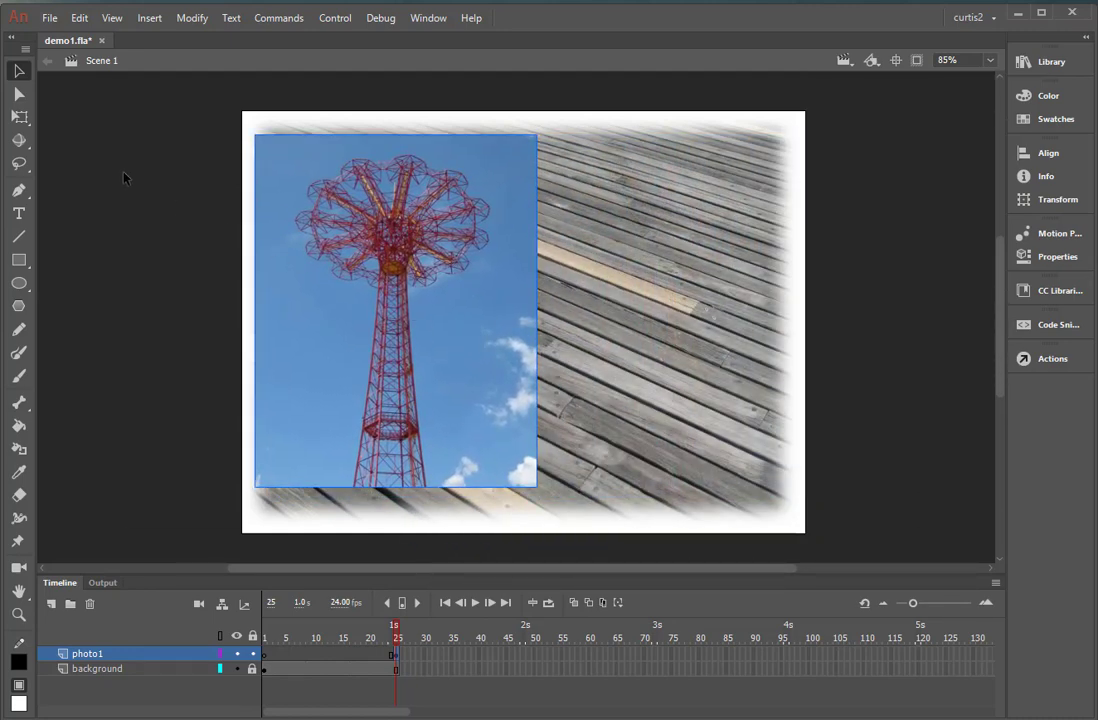
Tilt the tower photo counterclockwise with Free Transform, scale it down slightly and reposition it on the left half of the stage.
{"action": "left_click", "coordinate": [19, 116]}
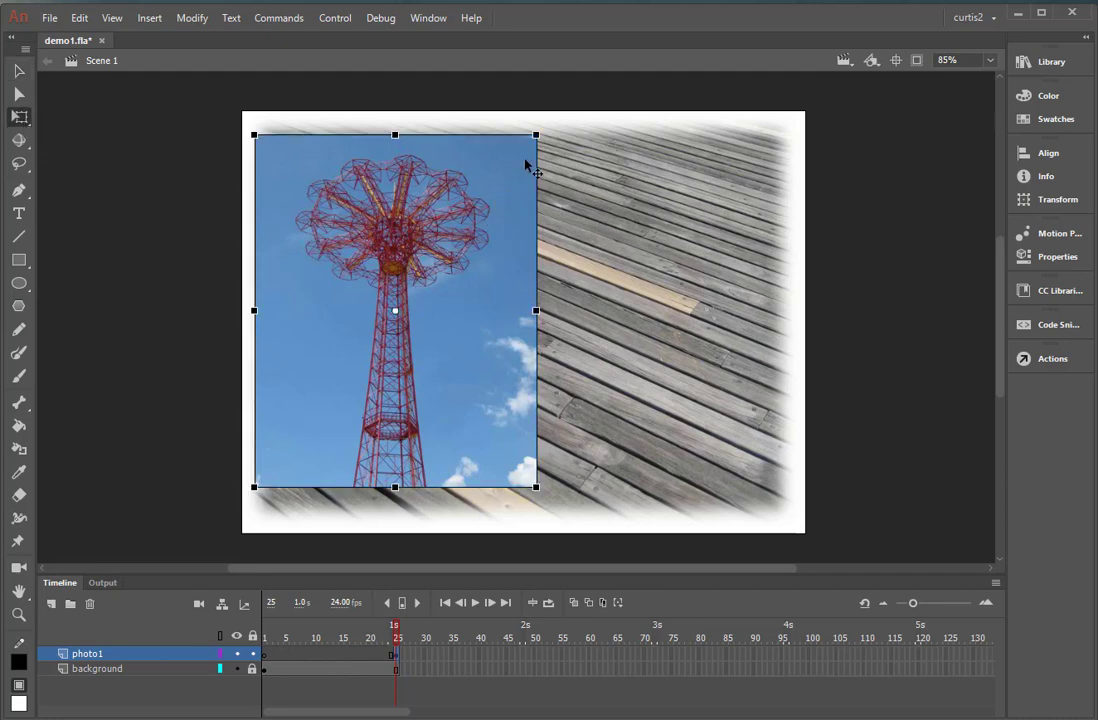
{"action": "left_click_drag", "start_coordinate": [537, 134], "coordinate": [507, 147]}
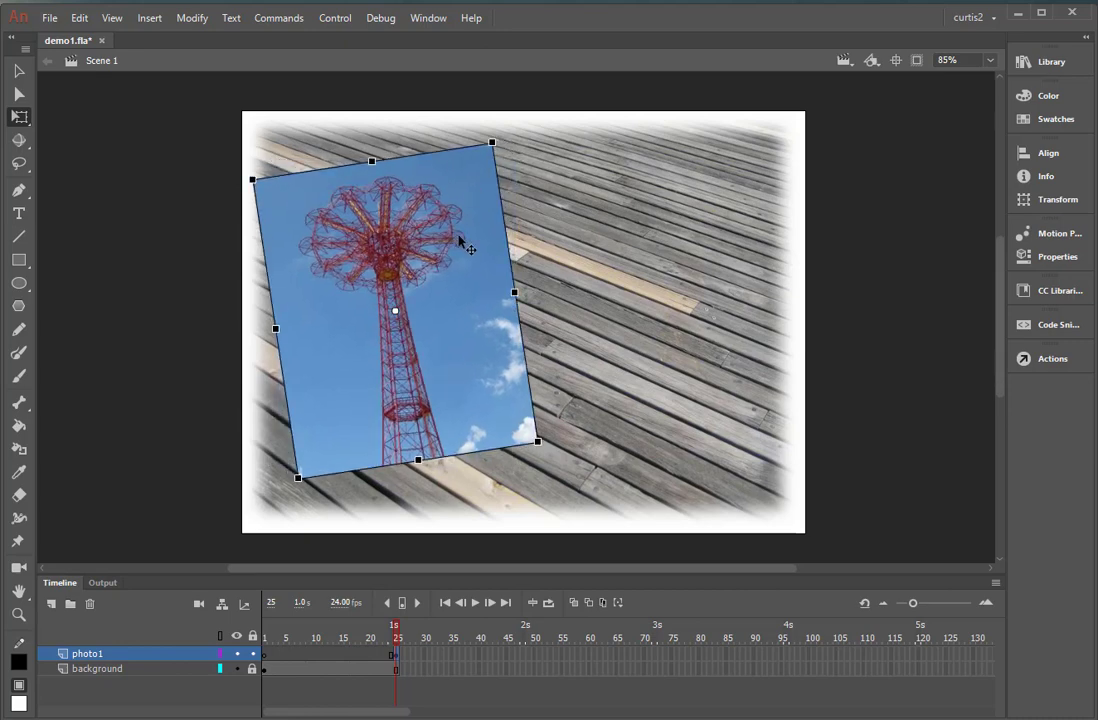
{"action": "mouse_move", "coordinate": [460, 242]}
{"action": "left_mouse_down"}
{"action": "mouse_move", "coordinate": [488, 240]}
{"action": "mouse_move", "coordinate": [466, 238]}
{"action": "left_mouse_up"}
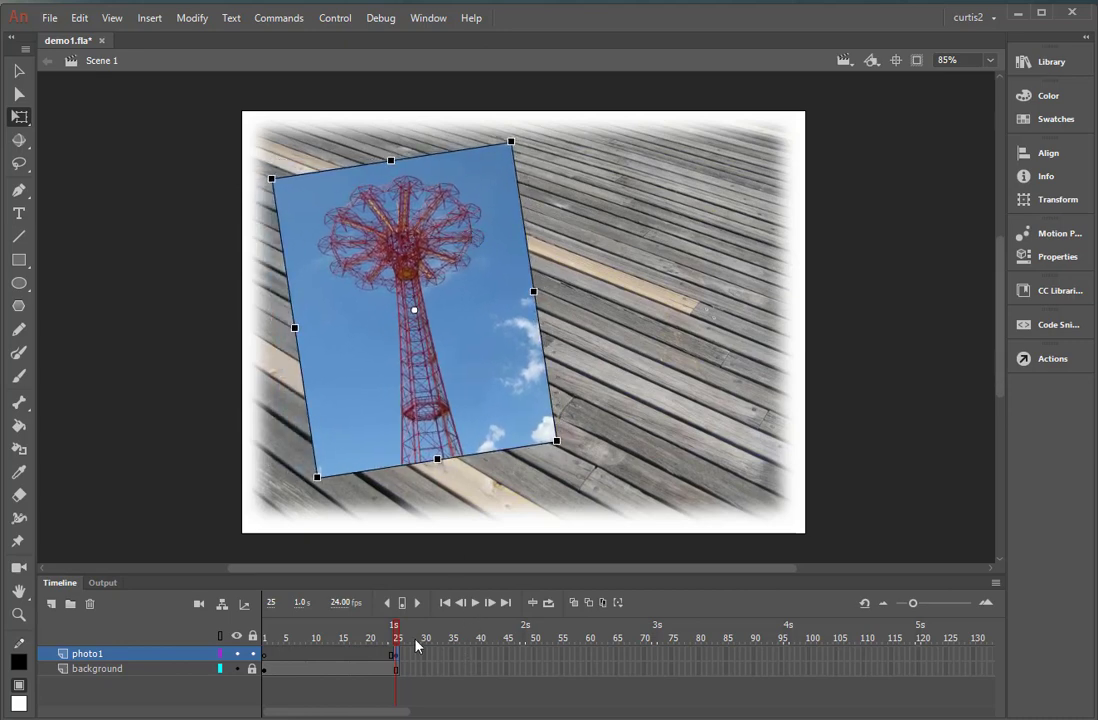
{"action": "left_click", "coordinate": [297, 632]}
{"action": "left_click_drag", "start_coordinate": [250, 629], "coordinate": [458, 646]}
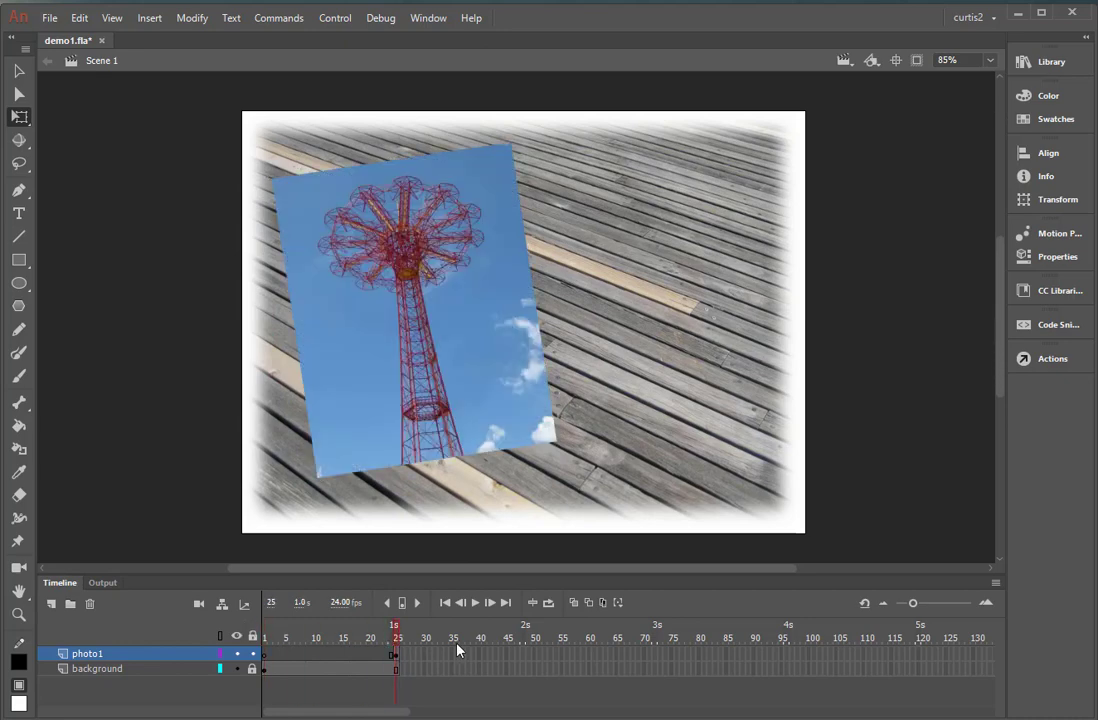
{"action": "left_click", "coordinate": [391, 375]}
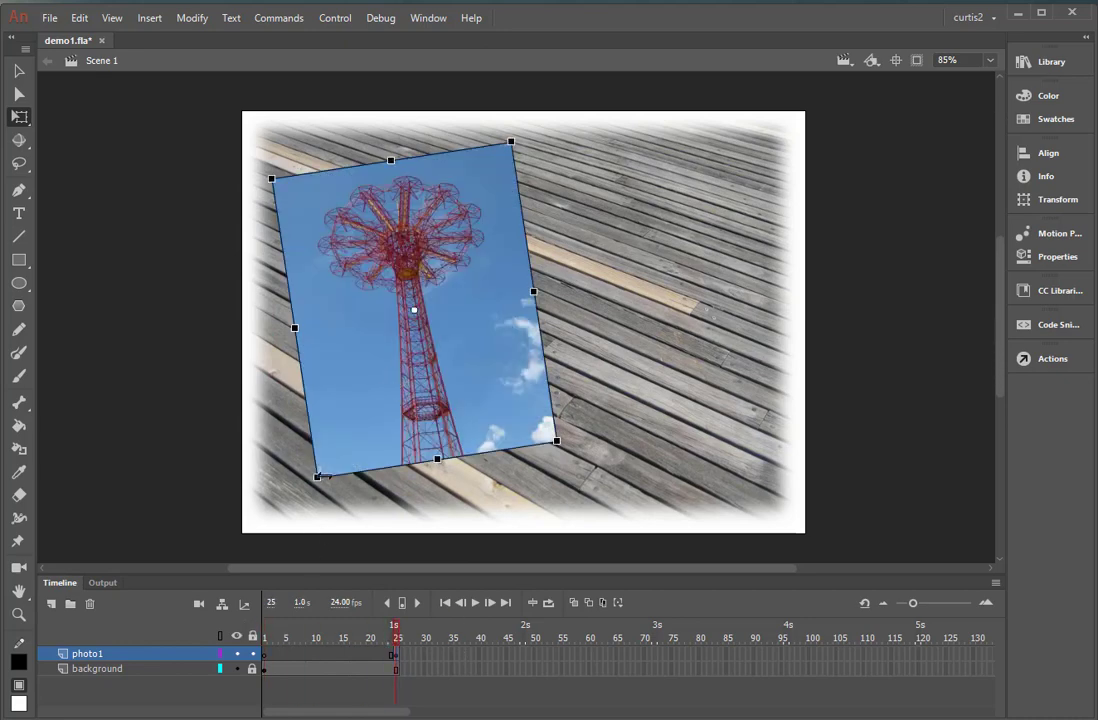
{"action": "left_click_drag", "start_coordinate": [318, 476], "coordinate": [310, 490]}
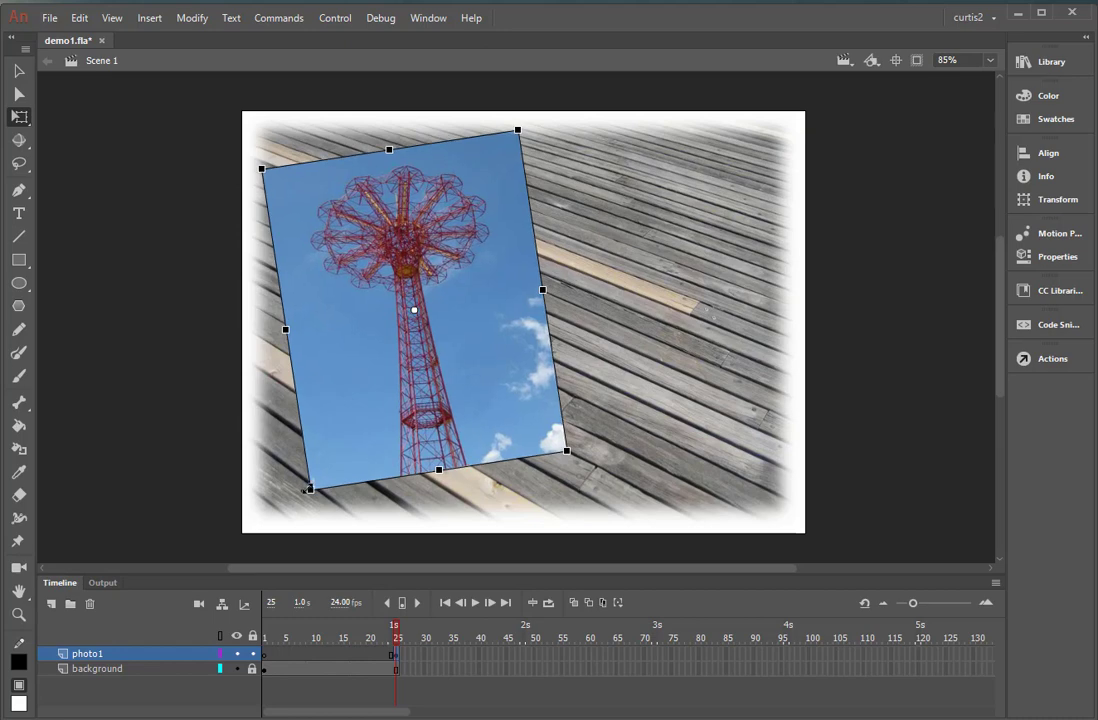
{"action": "left_click_drag", "start_coordinate": [397, 446], "coordinate": [391, 451]}
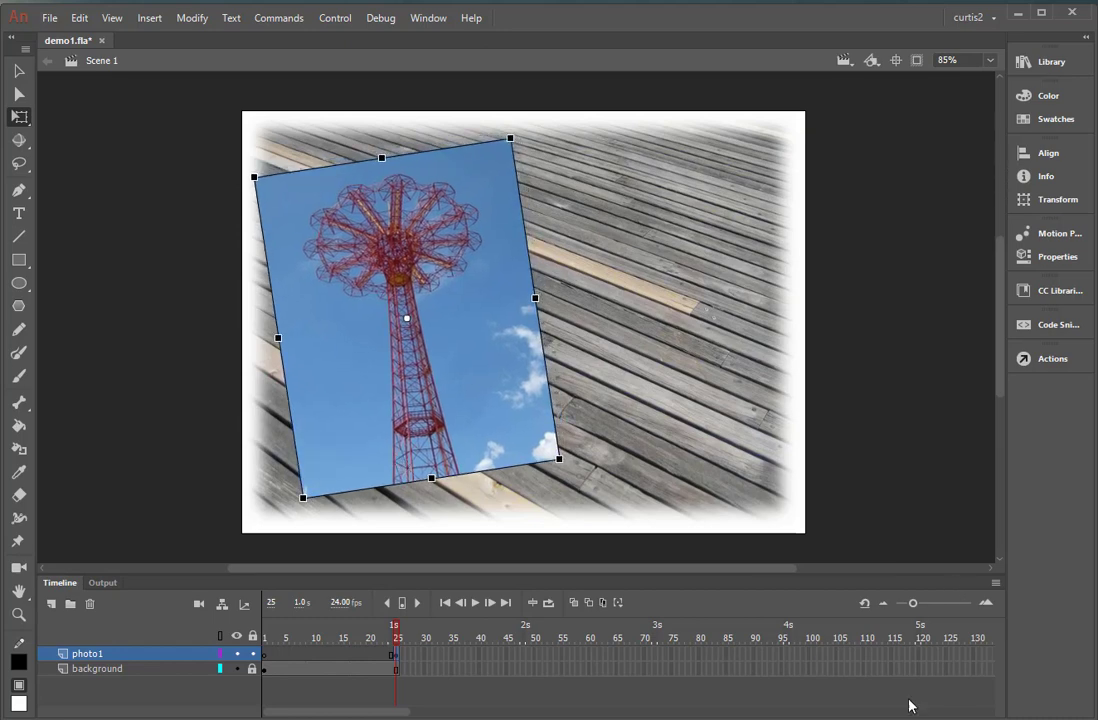
Lock the photo1 layer and add a new layer named photo2 above it.
{"action": "left_click", "coordinate": [252, 653]}
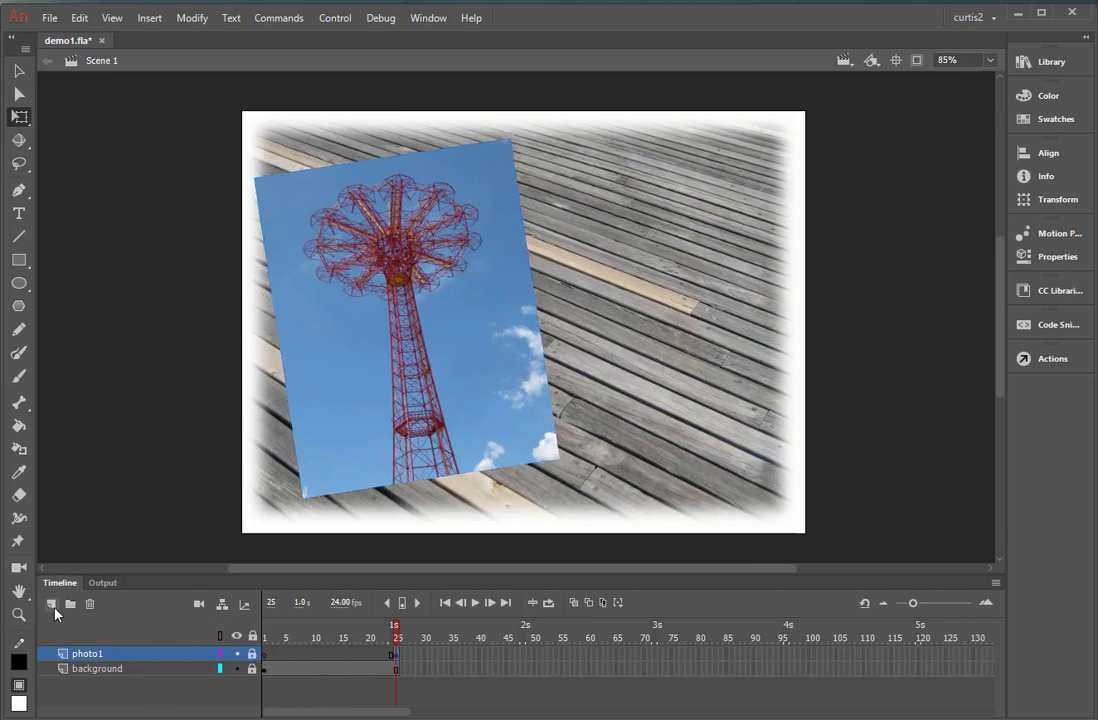
{"action": "left_click", "coordinate": [52, 604]}
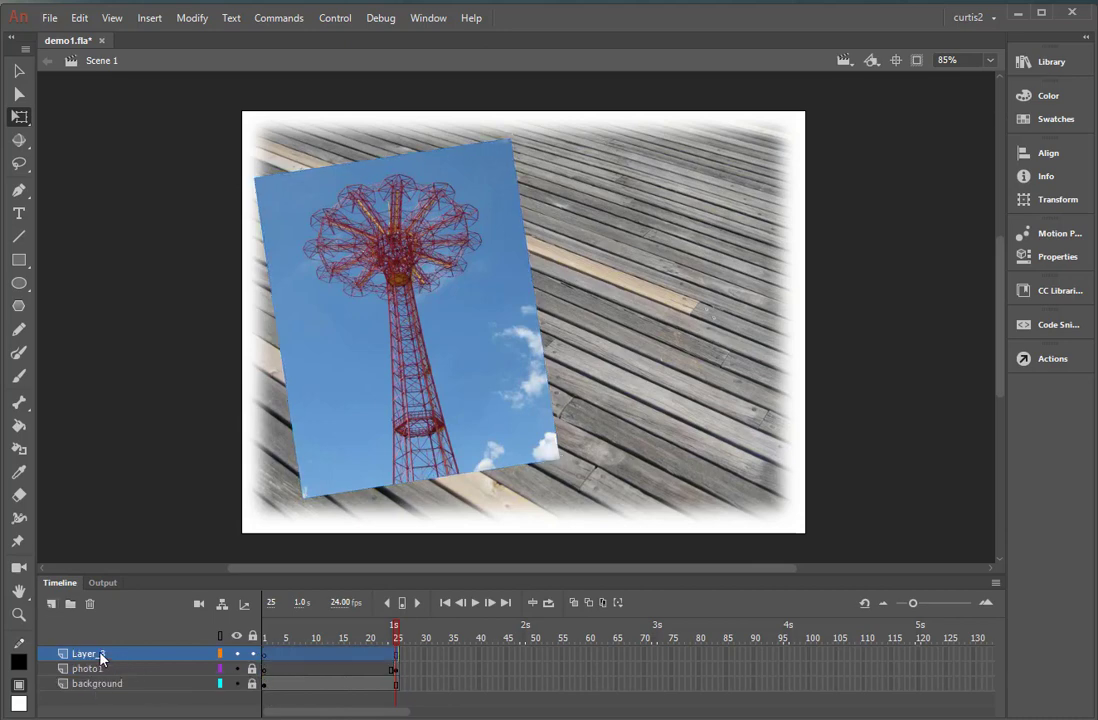
{"action": "double_click", "coordinate": [100, 655]}
{"action": "type", "text": "photo2"}
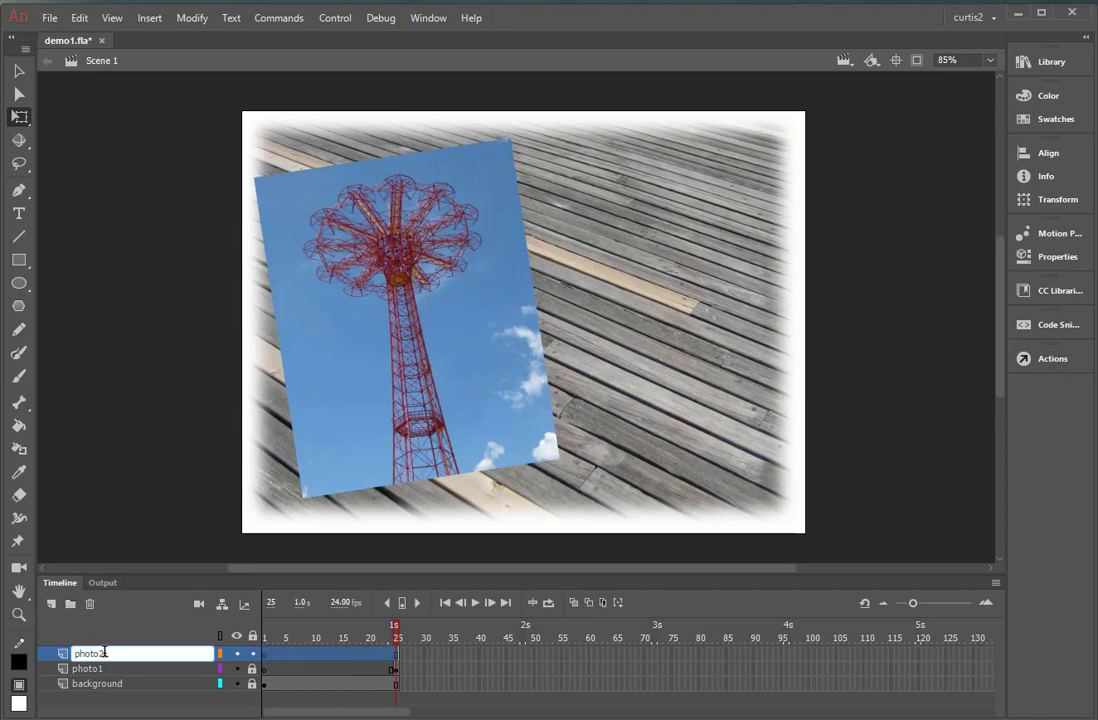
{"action": "left_click", "coordinate": [412, 668]}
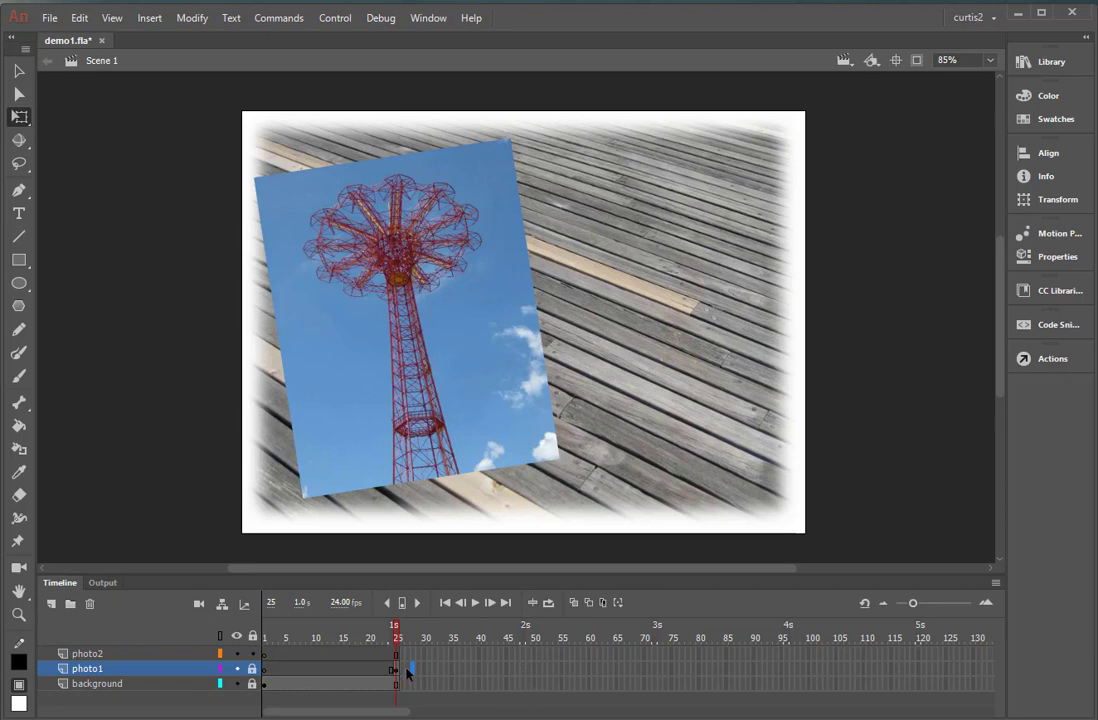
Extend the photo1 and background layers to frame 49 by inserting frames there.
{"action": "left_click", "coordinate": [529, 655]}
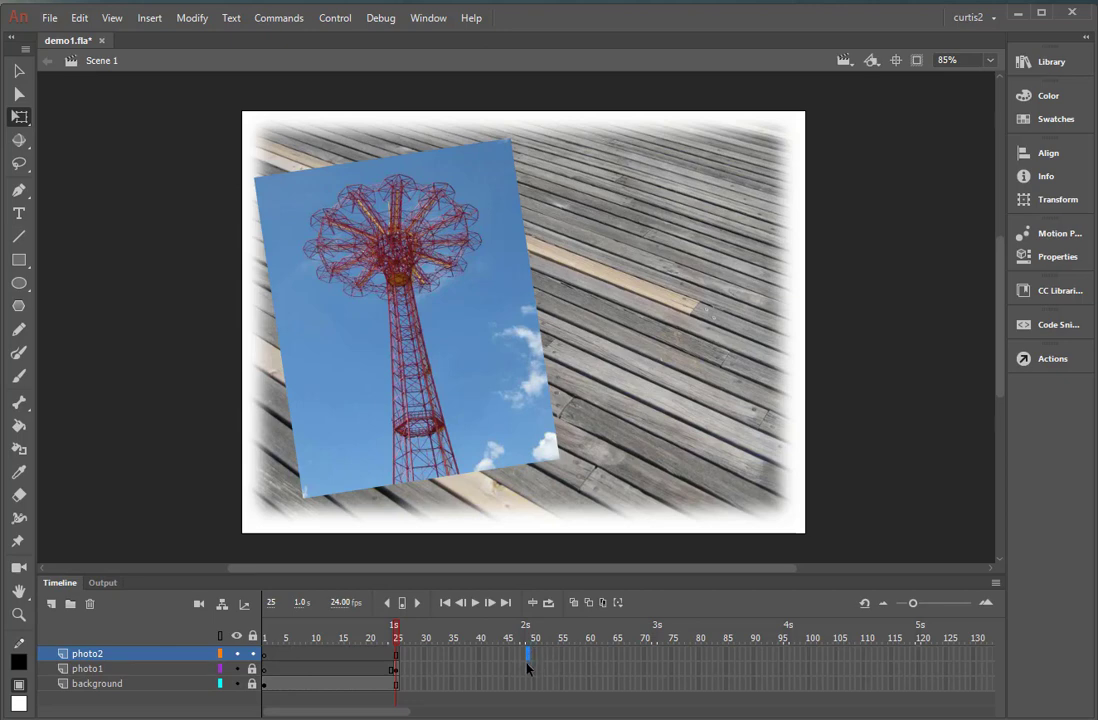
{"action": "left_click_drag", "start_coordinate": [528, 669], "coordinate": [530, 698]}
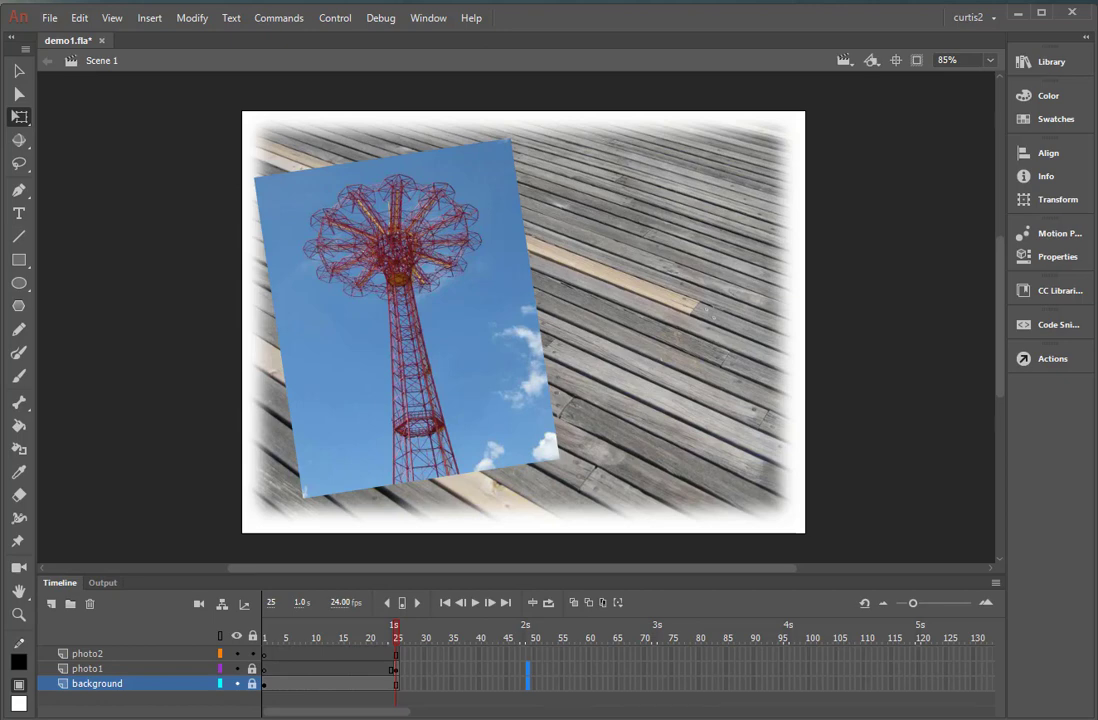
{"action": "key", "text": "F5"}
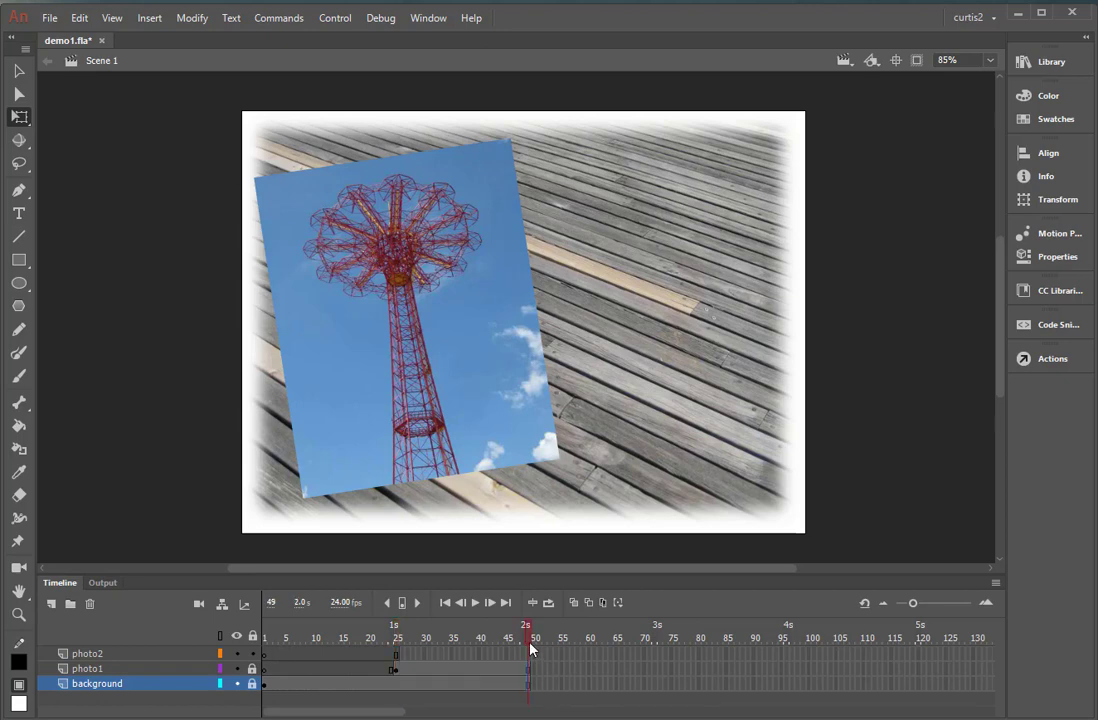
{"action": "left_click_drag", "start_coordinate": [530, 640], "coordinate": [537, 705]}
Insert a blank keyframe at frame 49 of the photo2 layer.
{"action": "left_click", "coordinate": [529, 655]}
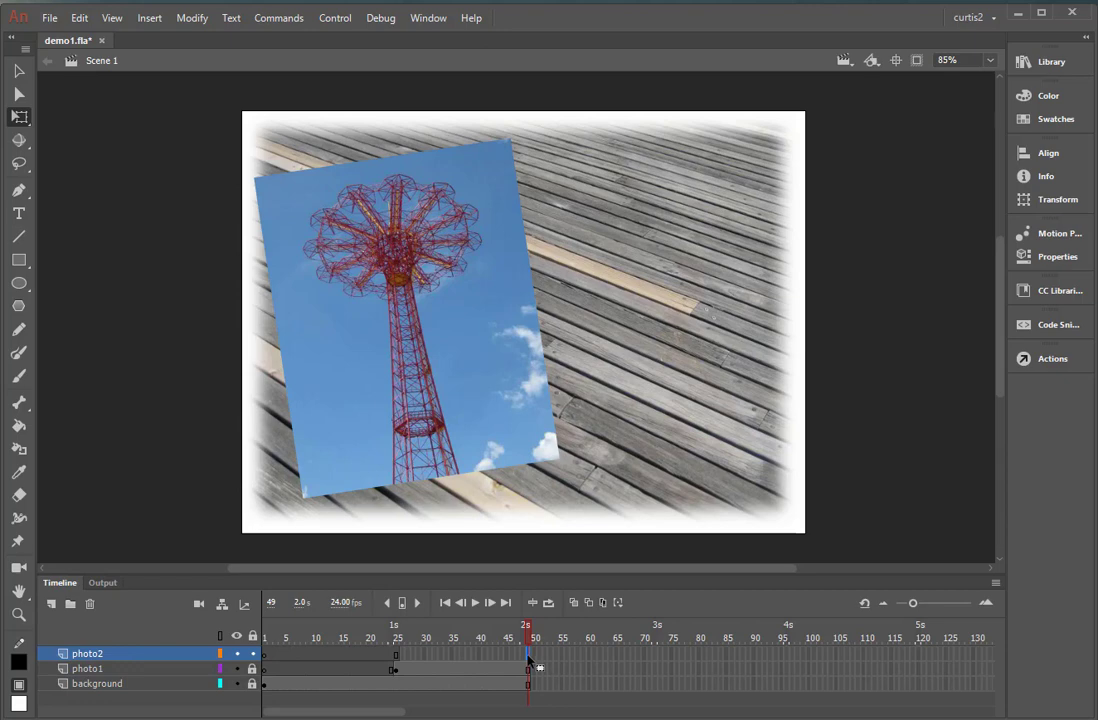
{"action": "right_click", "coordinate": [529, 659]}
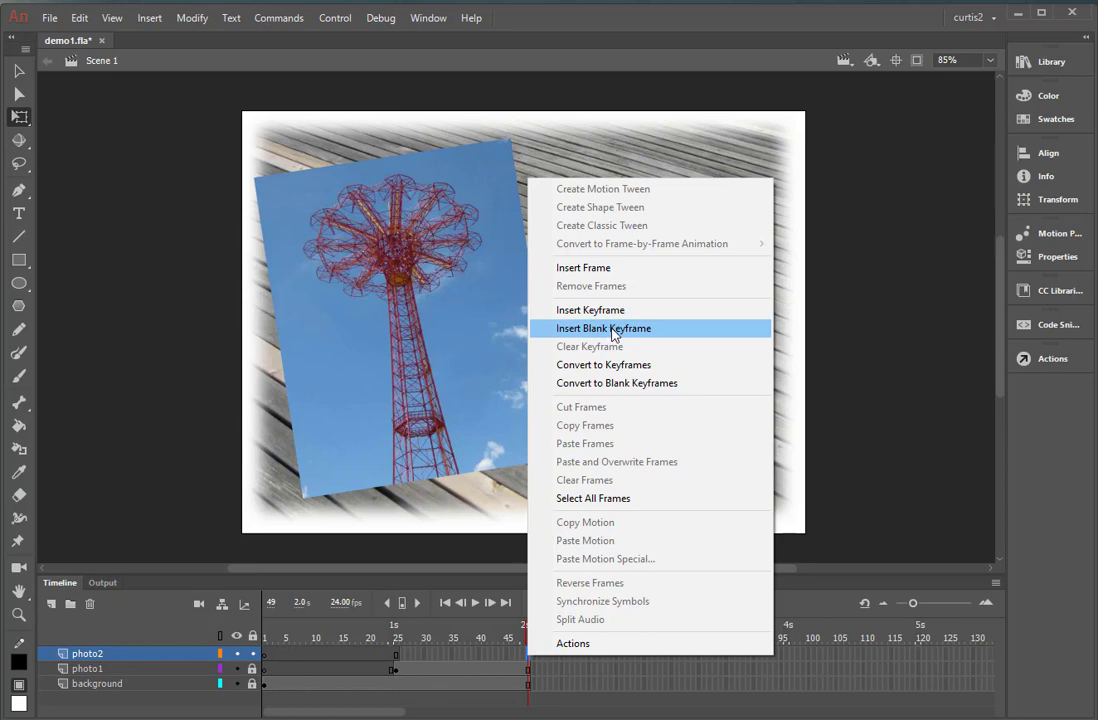
{"action": "left_click", "coordinate": [614, 333]}
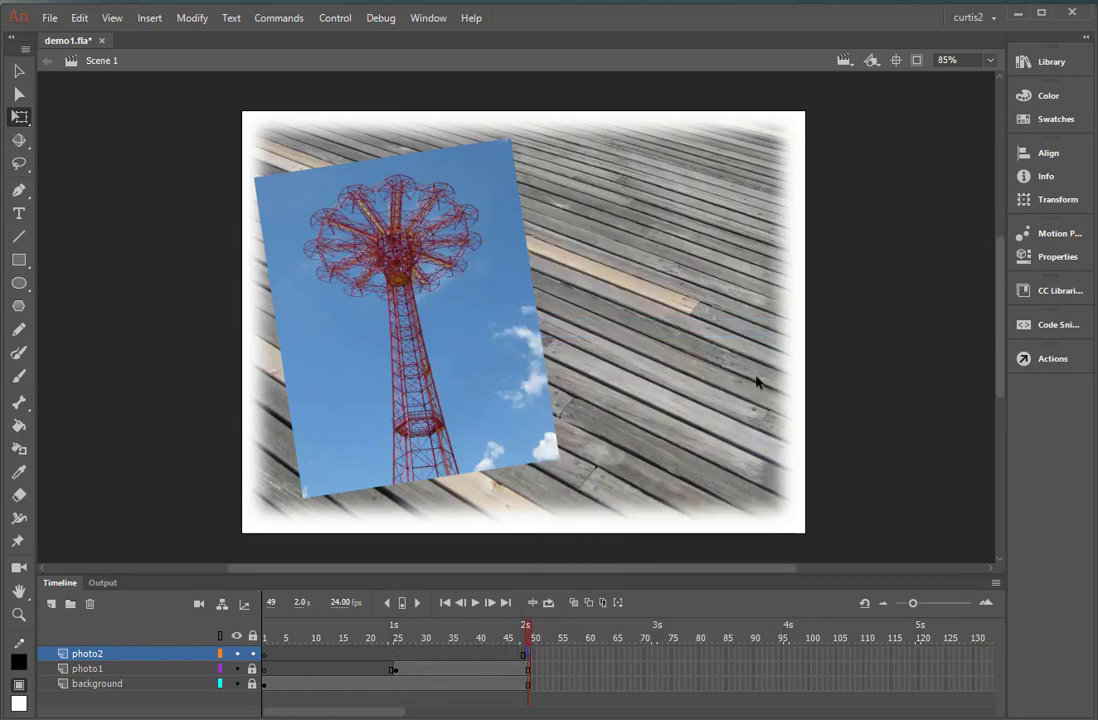
Place photo2.jpg from the library on the stage, tilt it slightly clockwise and position it so it overlaps the tower photo's right part.
{"action": "left_click", "coordinate": [1045, 62]}
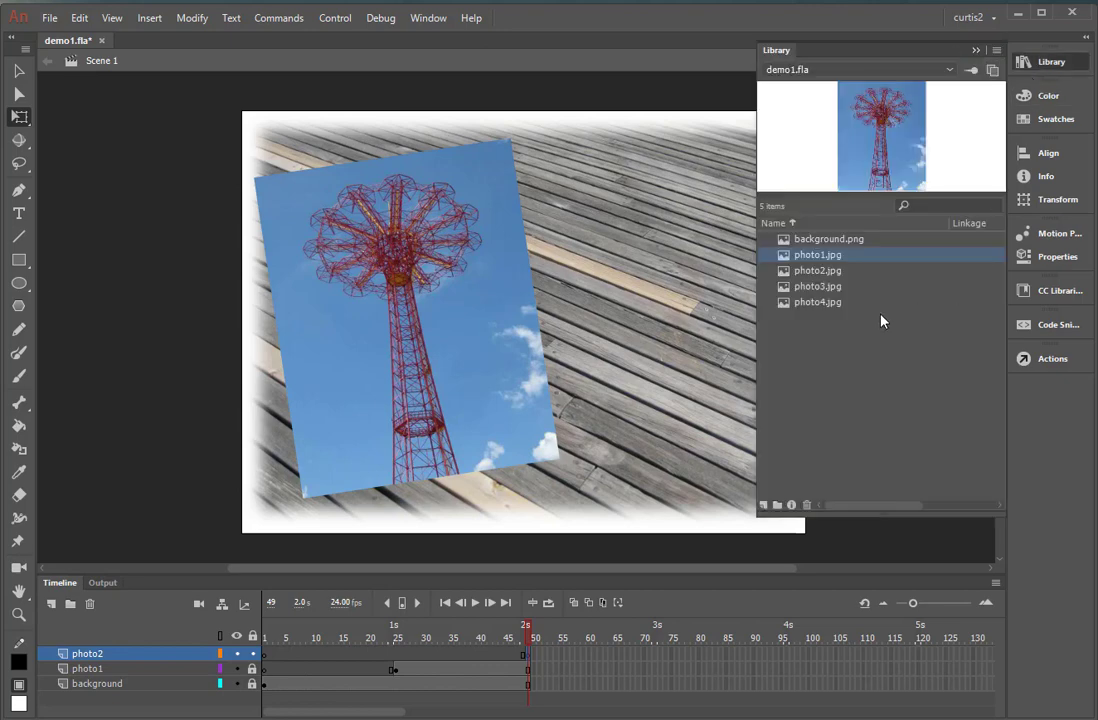
{"action": "left_click", "coordinate": [819, 271]}
{"action": "left_click_drag", "start_coordinate": [819, 277], "coordinate": [546, 315]}
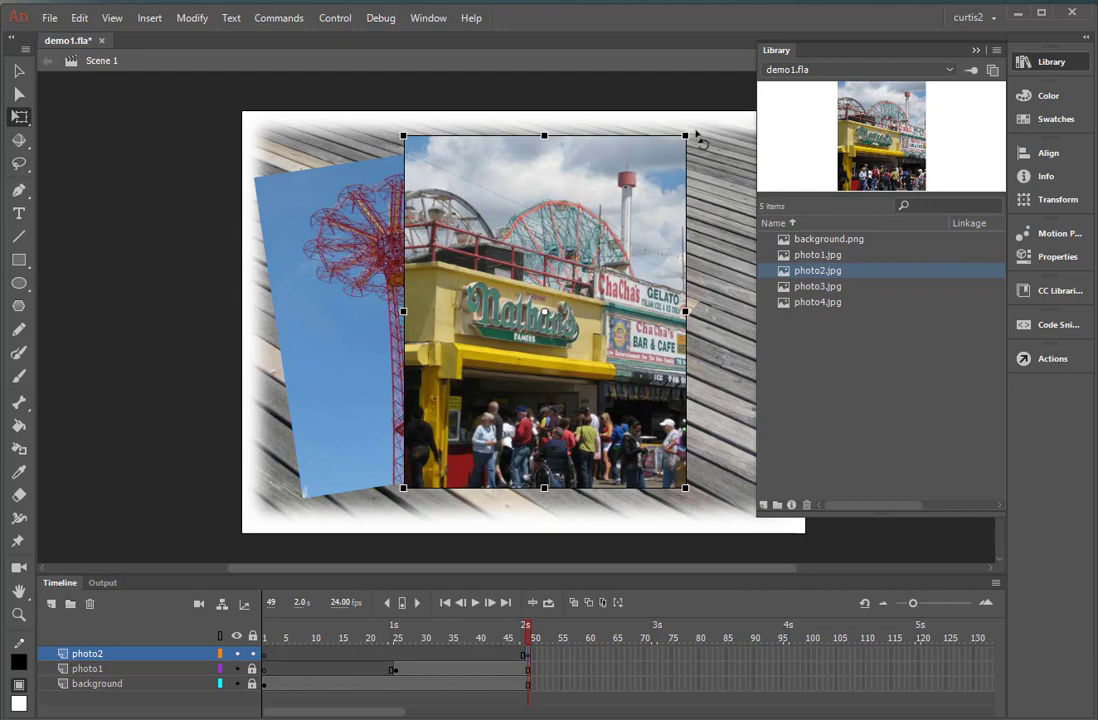
{"action": "left_click_drag", "start_coordinate": [698, 134], "coordinate": [713, 159]}
{"action": "left_click_drag", "start_coordinate": [657, 238], "coordinate": [645, 258]}
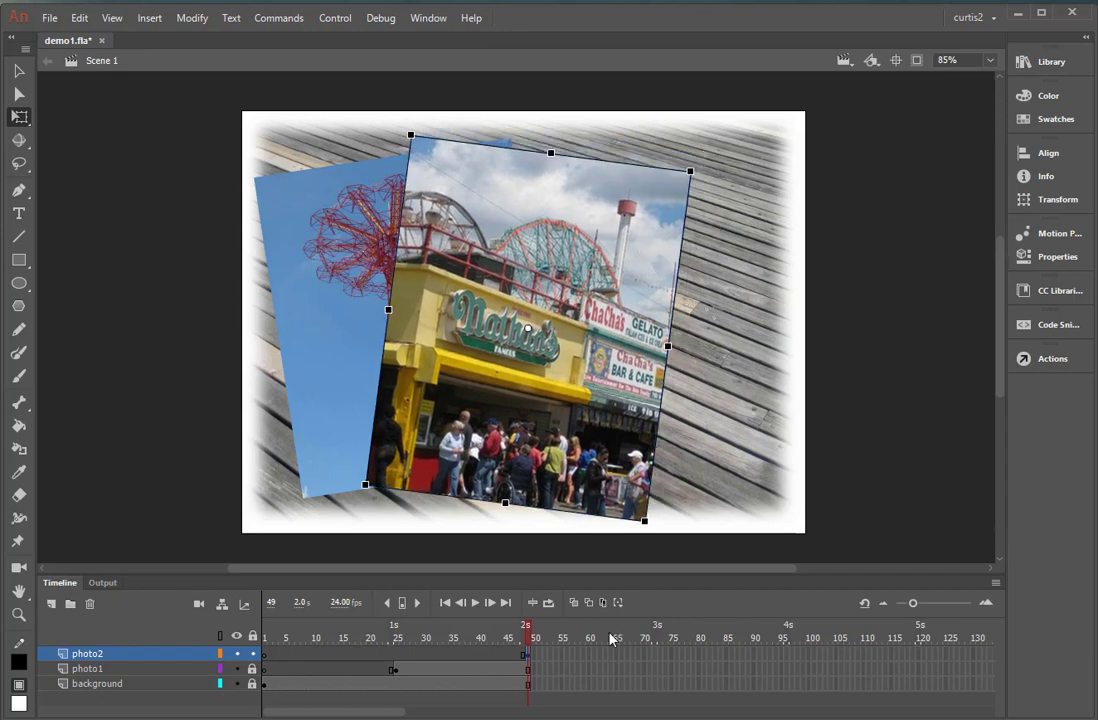
{"action": "left_click_drag", "start_coordinate": [528, 642], "coordinate": [546, 673]}
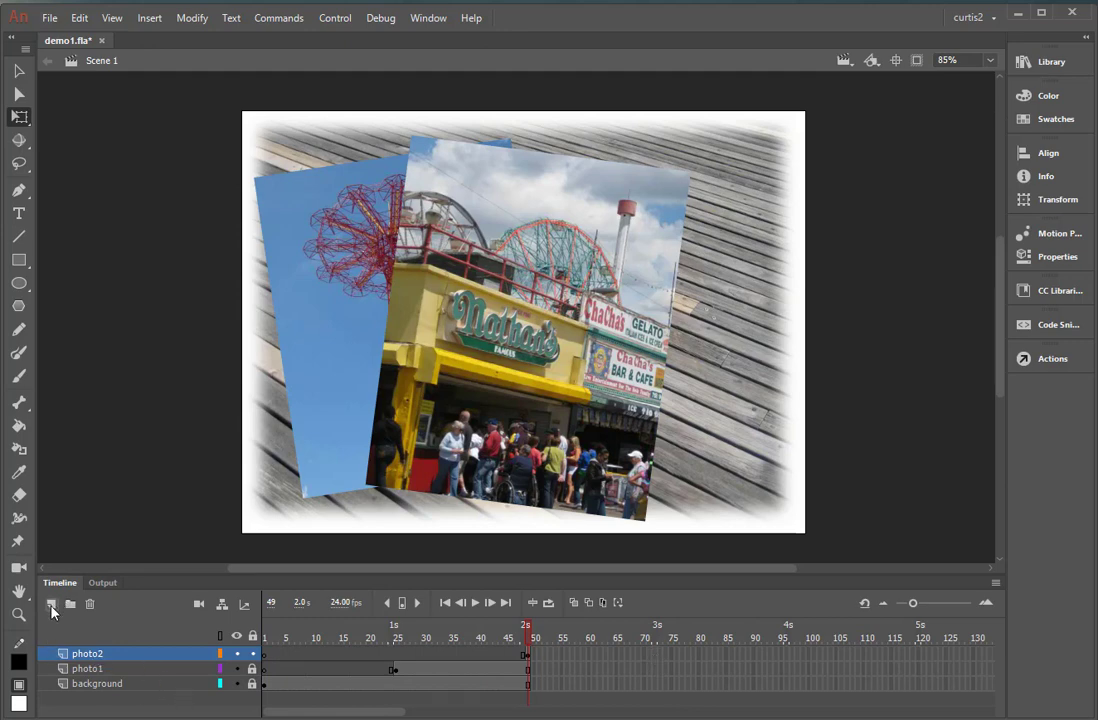
Lock the photo2 layer and add a new layer named photo3 above it.
{"action": "left_click", "coordinate": [253, 653]}
{"action": "left_click", "coordinate": [51, 604]}
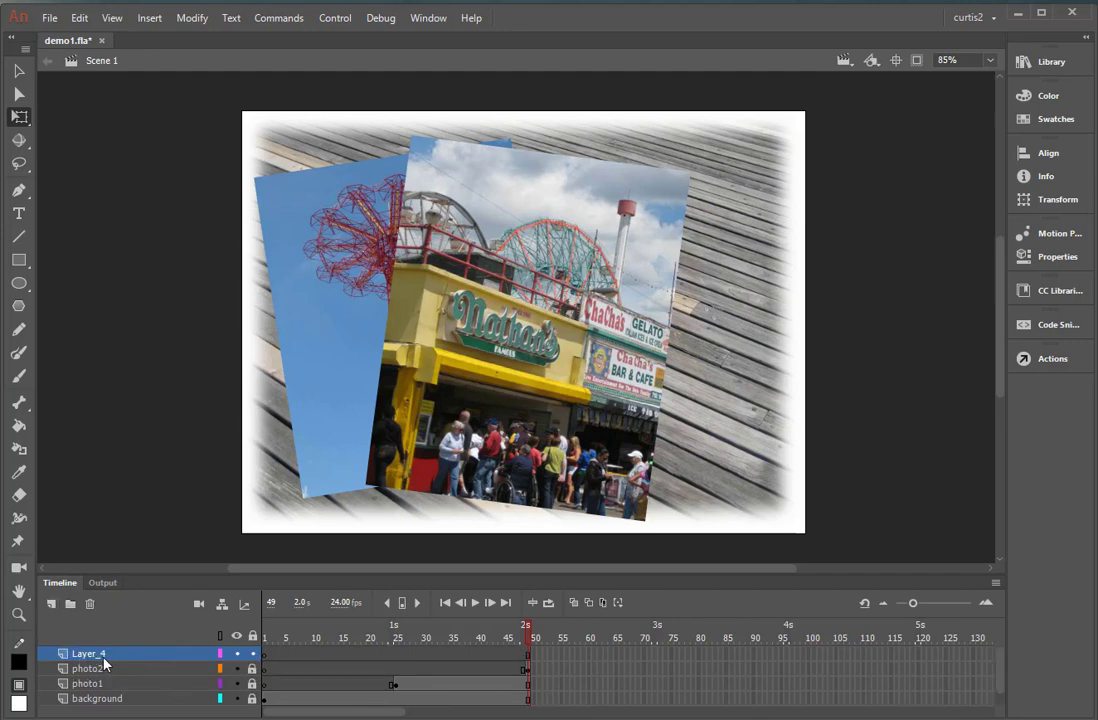
{"action": "double_click", "coordinate": [106, 656]}
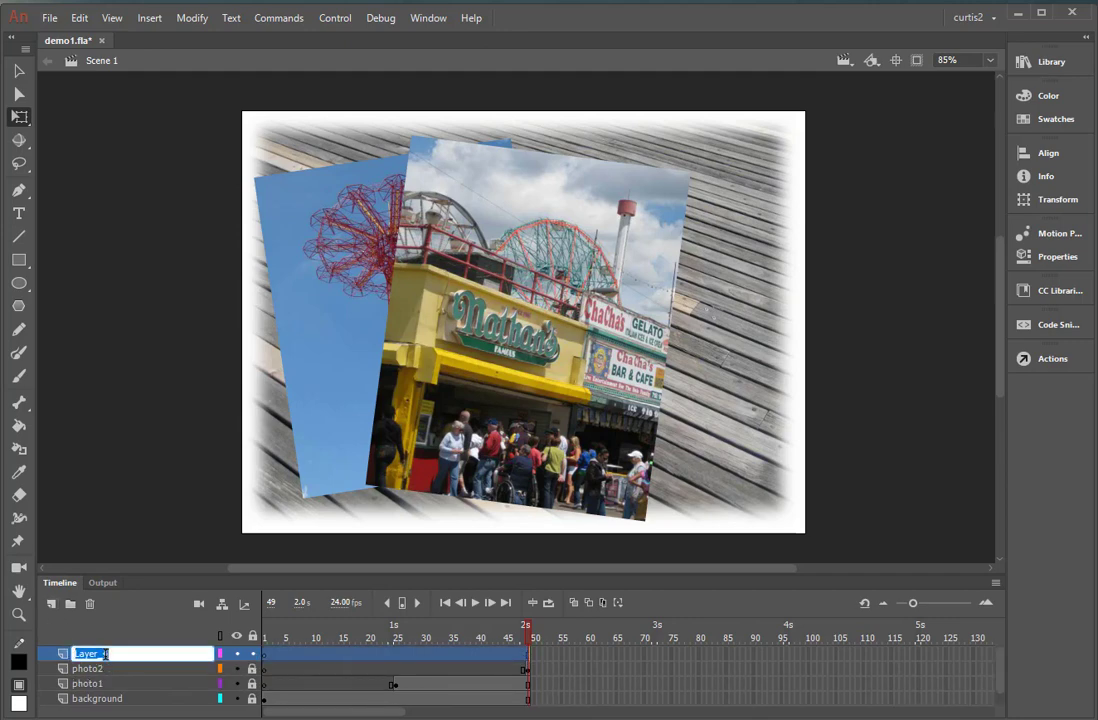
{"action": "type", "text": "photo3"}
{"action": "left_click", "coordinate": [549, 684]}
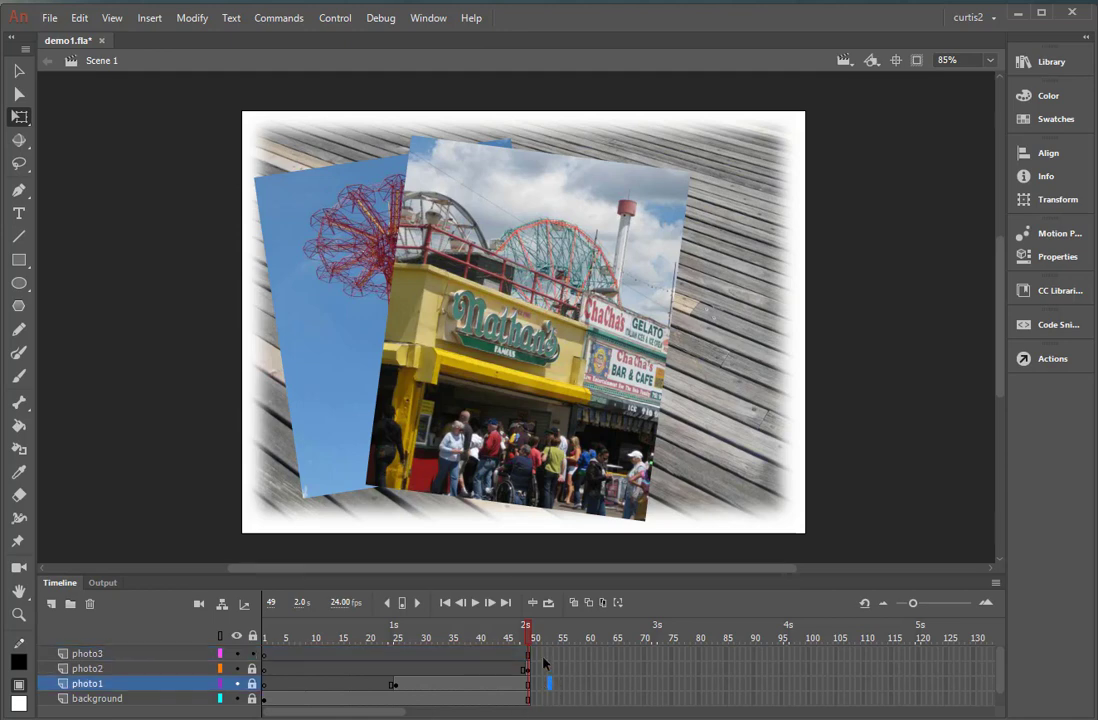
Insert a blank keyframe at frame 72 of the photo3 layer.
{"action": "left_click", "coordinate": [656, 655]}
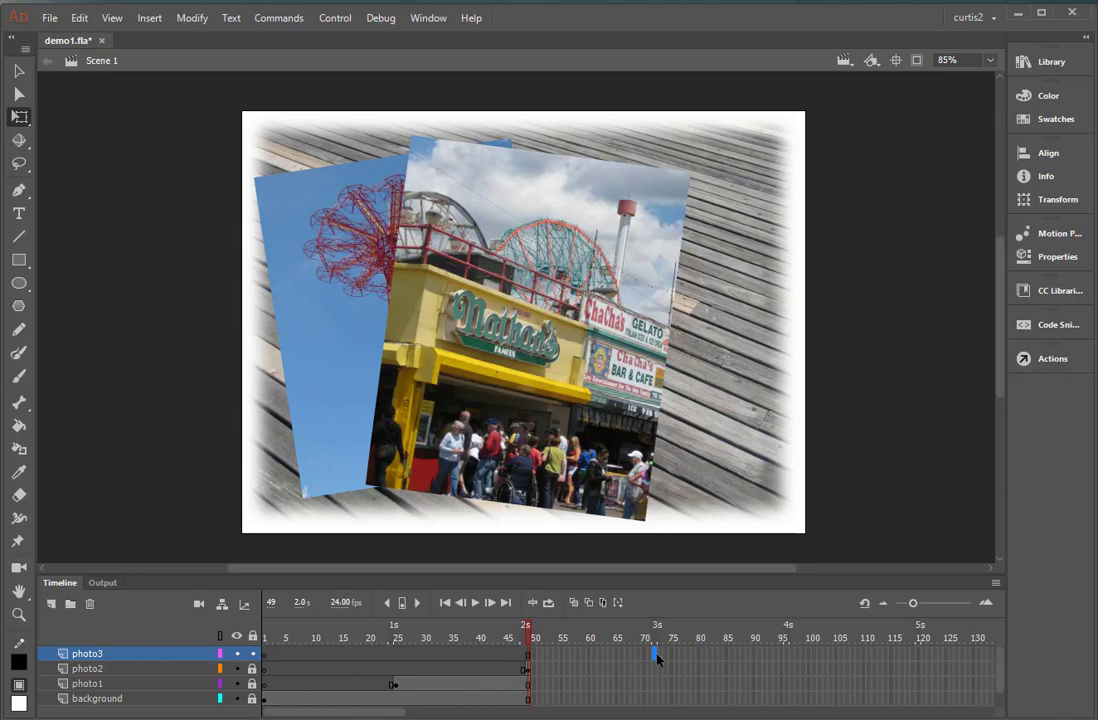
{"action": "right_click", "coordinate": [657, 656]}
{"action": "left_click", "coordinate": [659, 658]}
{"action": "right_click", "coordinate": [657, 663]}
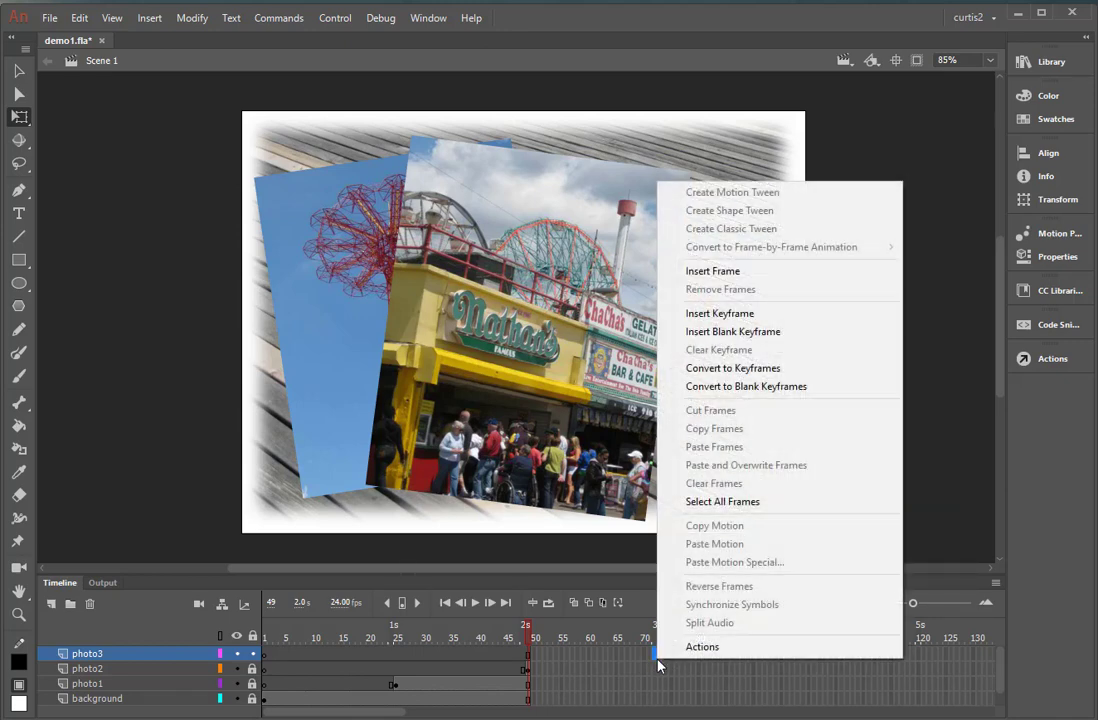
{"action": "left_click", "coordinate": [740, 331]}
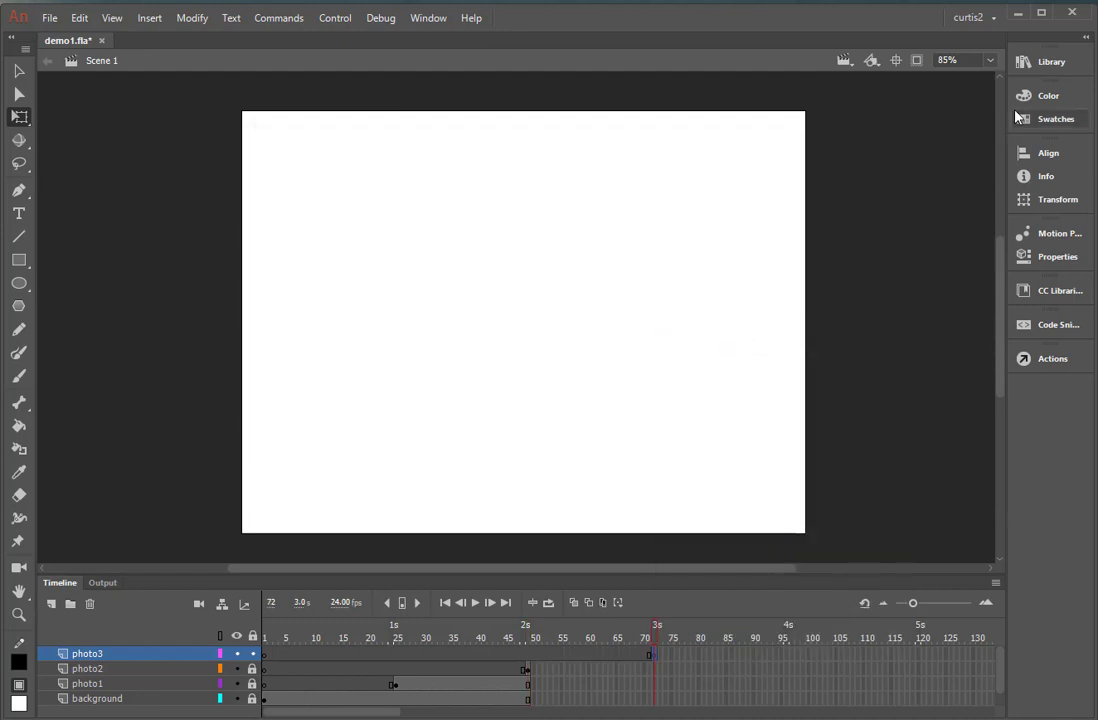
Place photo3.jpg from the library on the stage, scale it down slightly, tilt it clockwise and position it just right of the stage's centre.
{"action": "left_click", "coordinate": [1047, 62]}
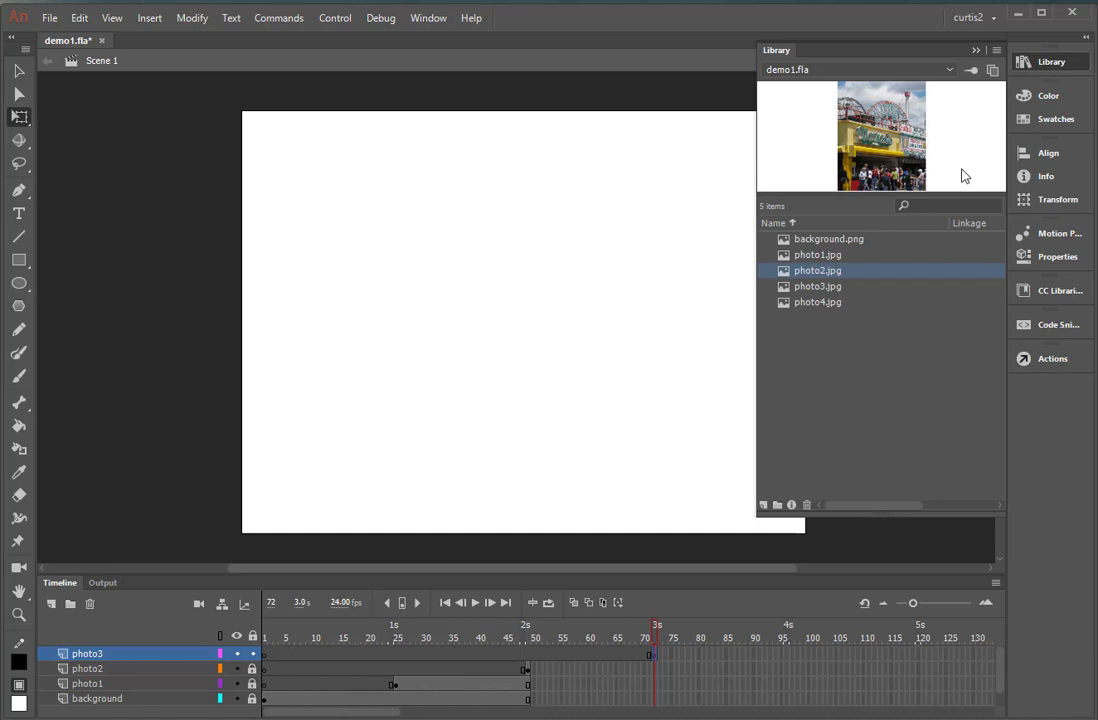
{"action": "left_click", "coordinate": [836, 287]}
{"action": "left_click_drag", "start_coordinate": [870, 140], "coordinate": [524, 321]}
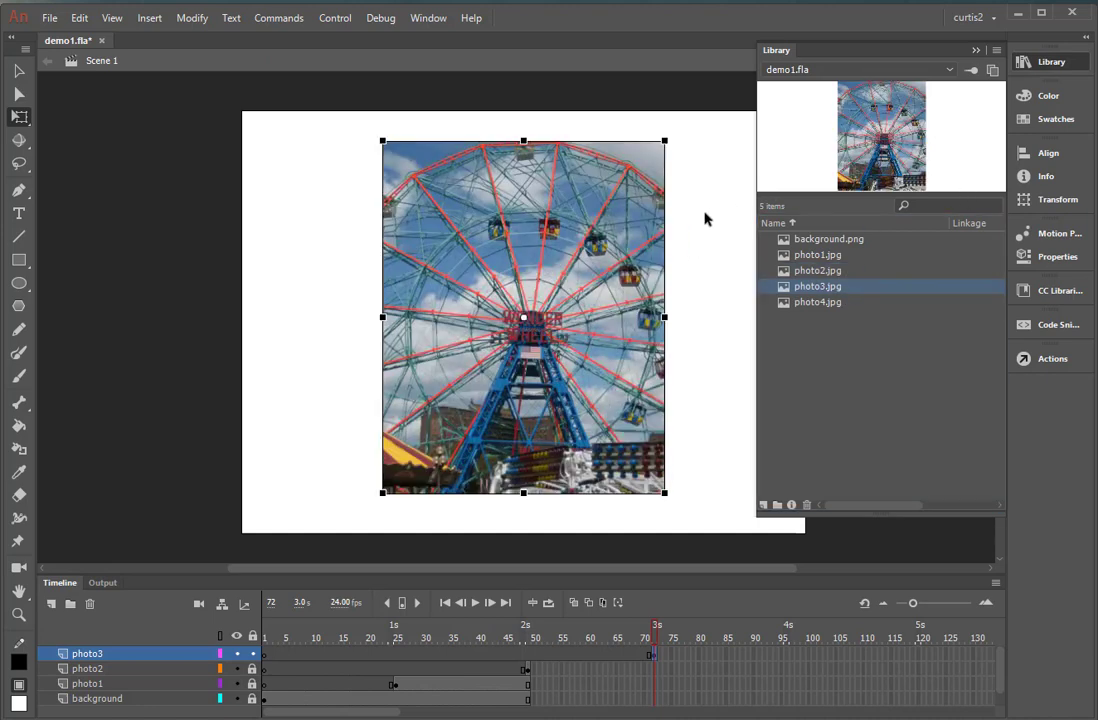
{"action": "left_click", "coordinate": [681, 139]}
{"action": "left_click_drag", "start_coordinate": [681, 139], "coordinate": [672, 177]}
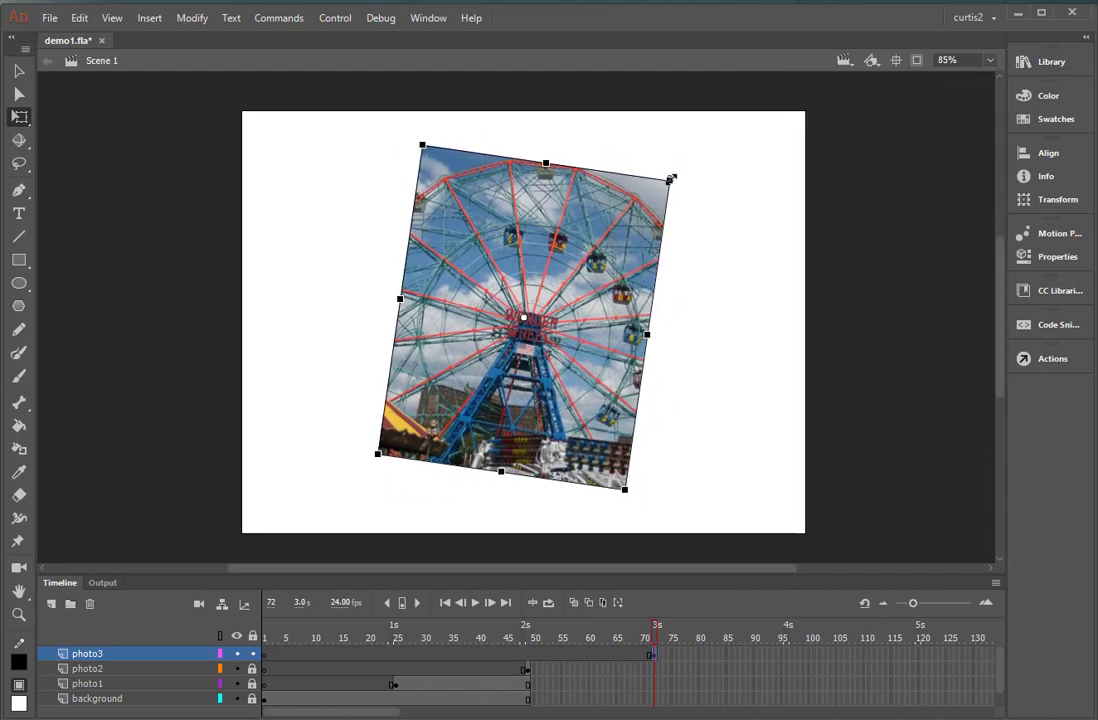
{"action": "left_click_drag", "start_coordinate": [633, 263], "coordinate": [664, 283]}
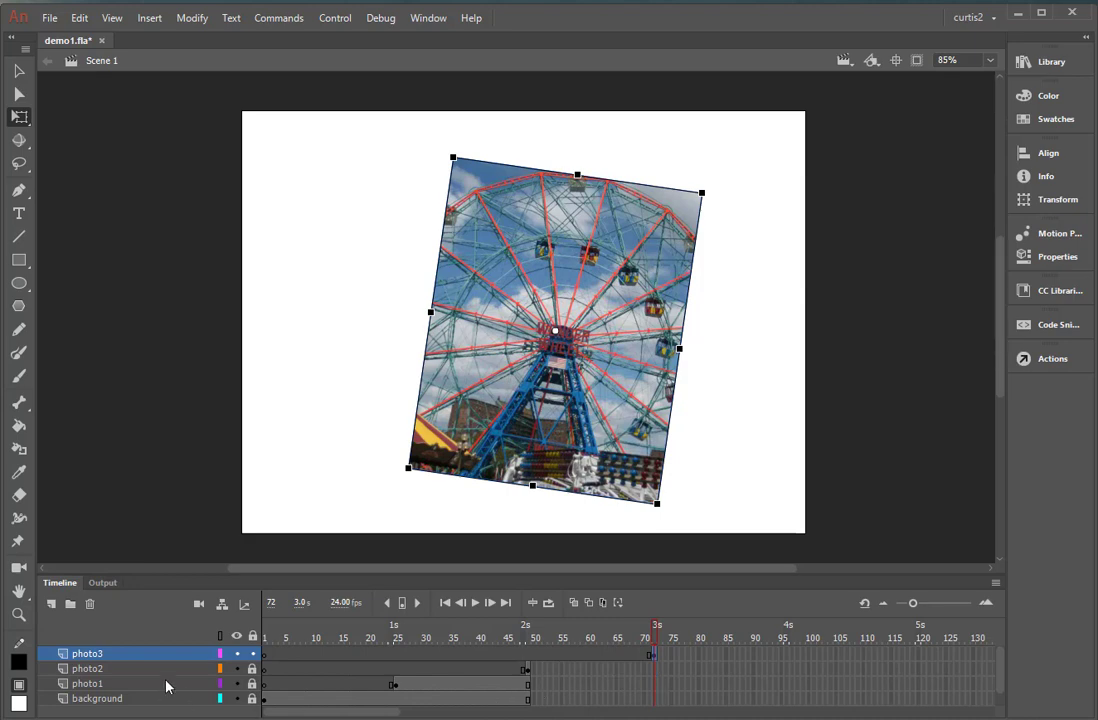
{"action": "left_click", "coordinate": [655, 670]}
{"action": "left_click_drag", "start_coordinate": [655, 675], "coordinate": [657, 691]}
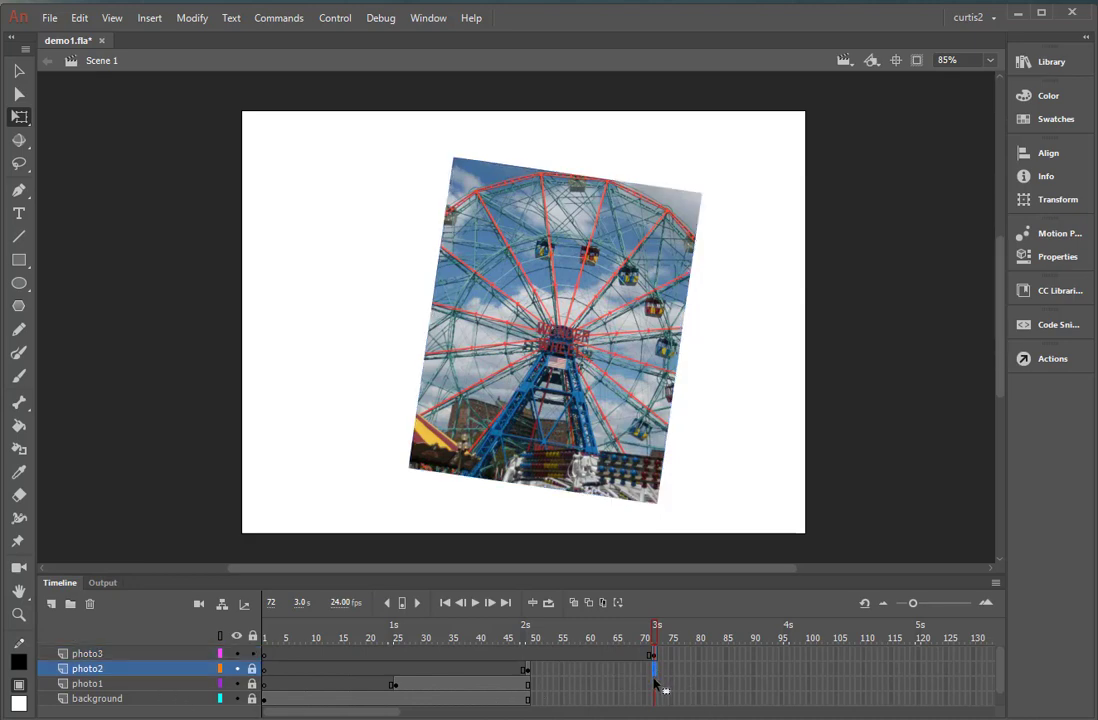
{"action": "left_click", "coordinate": [657, 683]}
{"action": "key", "text": "F5"}
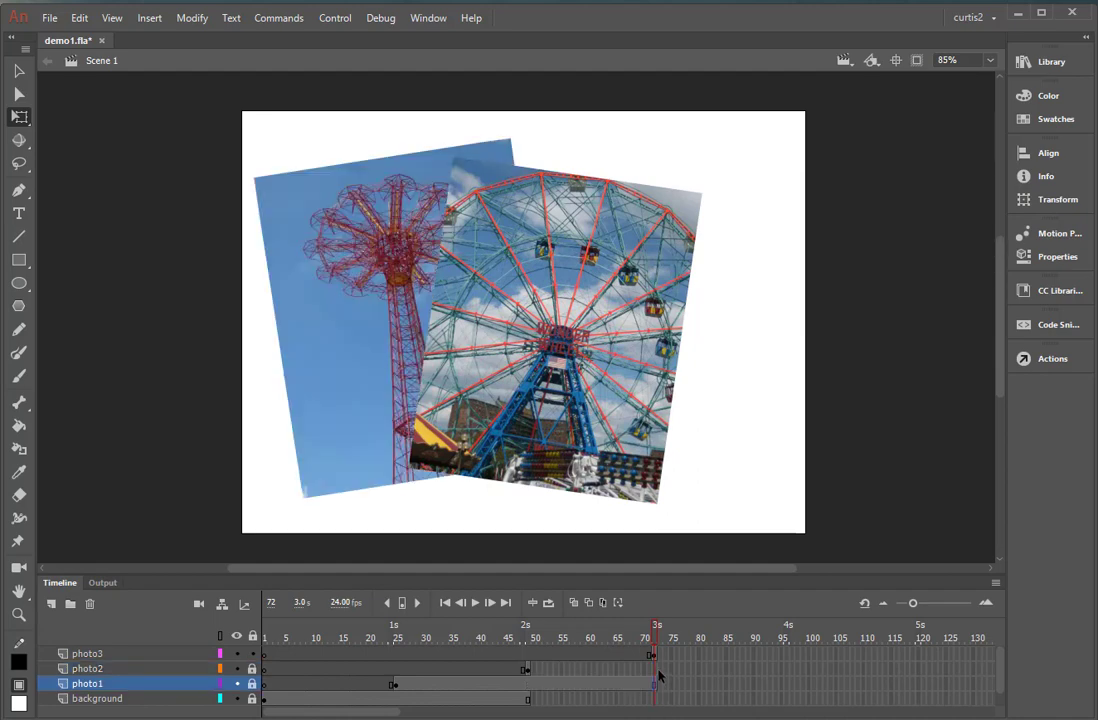
{"action": "key", "text": "ctrl+z"}
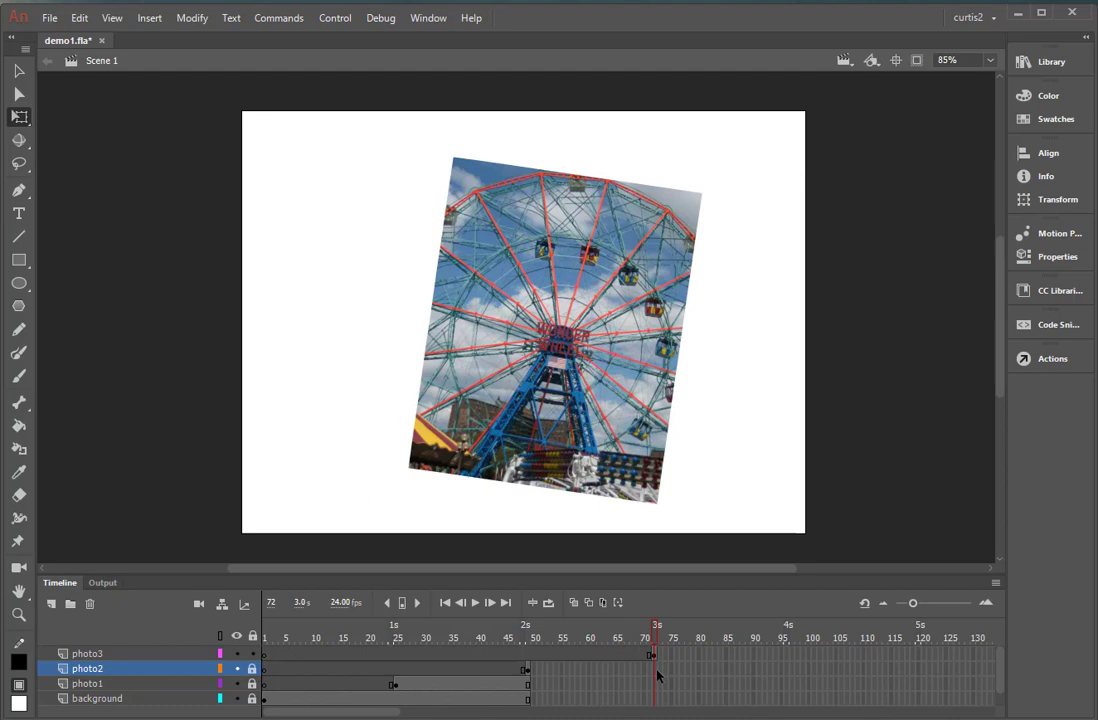
Extend the photo2, photo1 and background layers to frame 72.
{"action": "left_click_drag", "start_coordinate": [657, 677], "coordinate": [656, 709]}
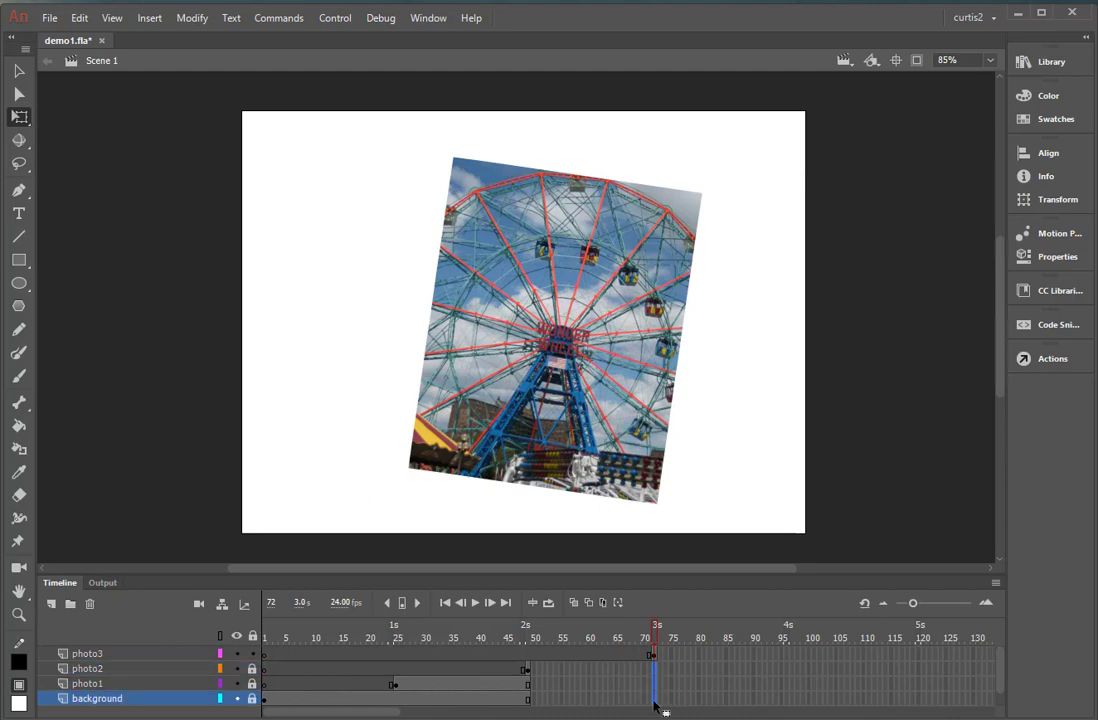
{"action": "key", "text": "F5"}
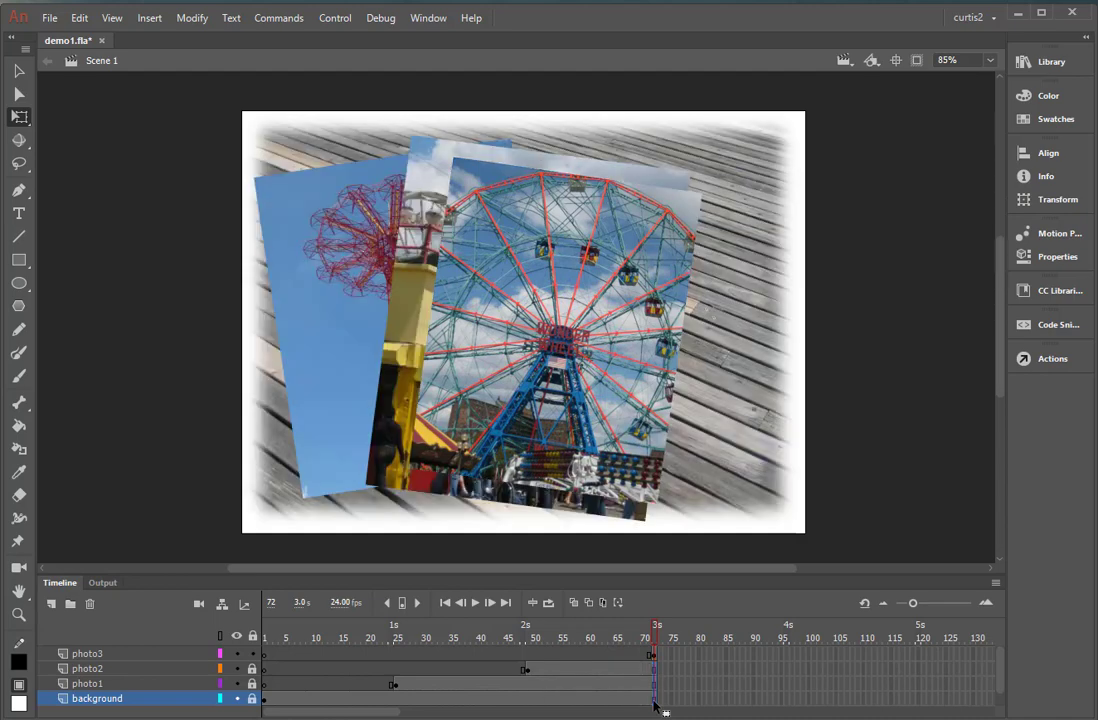
Move the Ferris wheel photo toward the stage's right side, enlarge it slightly and tilt it further clockwise so it overlaps the photo2 image.
{"action": "left_click", "coordinate": [640, 395]}
{"action": "left_click_drag", "start_coordinate": [638, 392], "coordinate": [673, 381]}
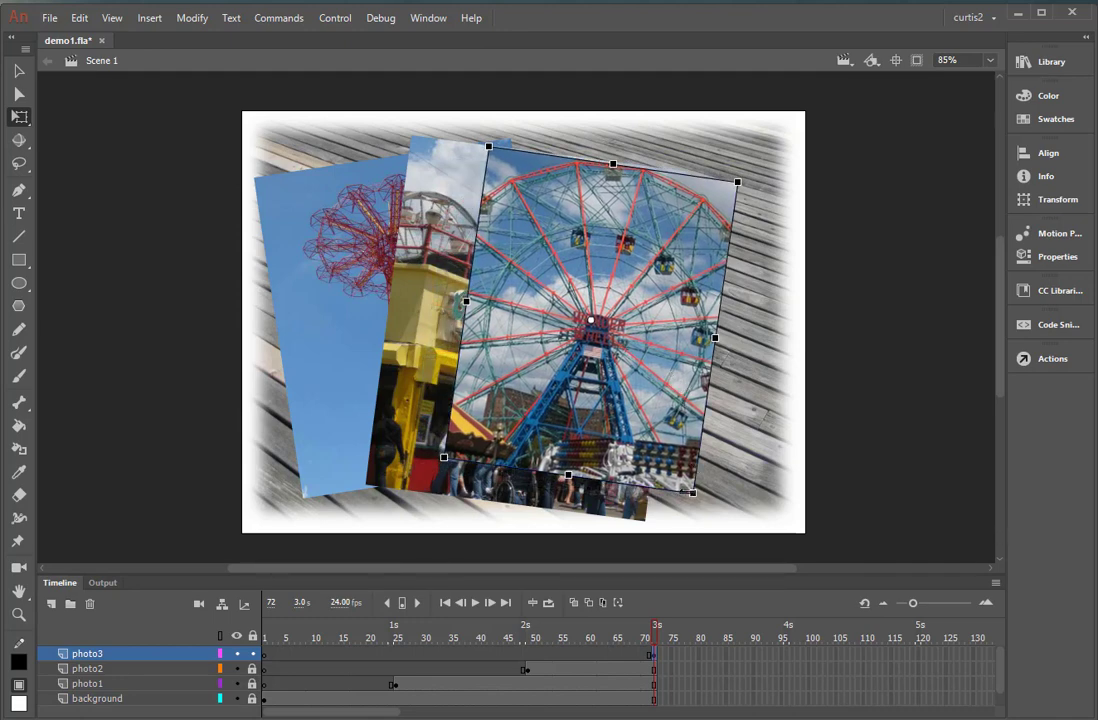
{"action": "left_click_drag", "start_coordinate": [695, 494], "coordinate": [707, 517]}
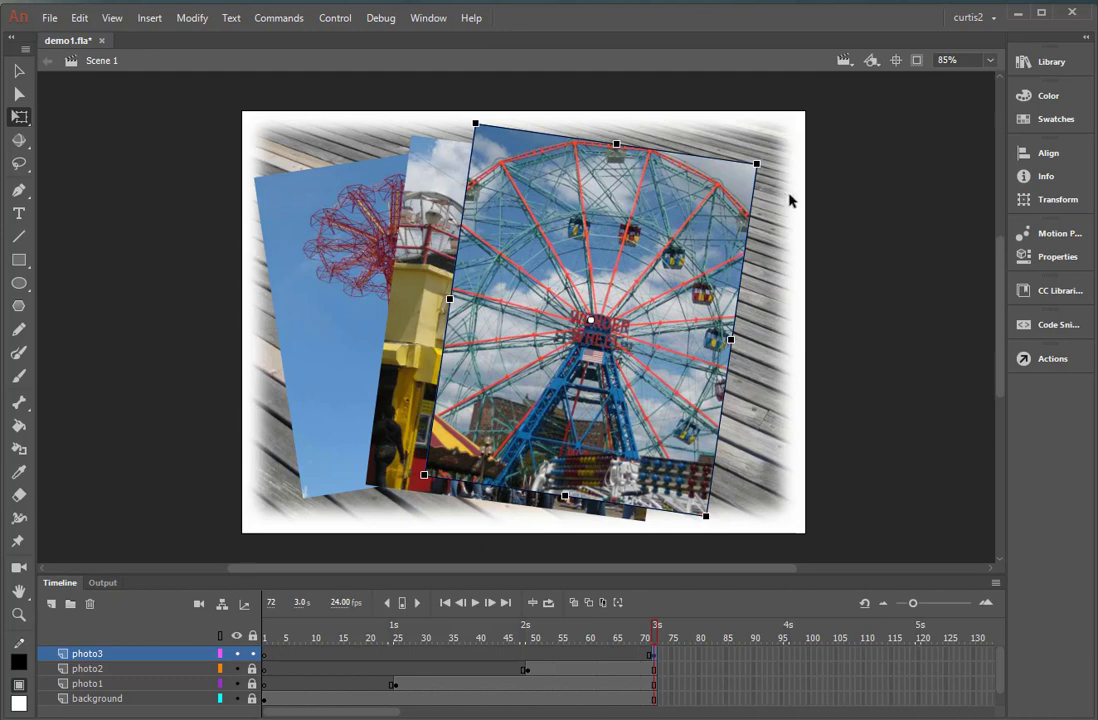
{"action": "left_click_drag", "start_coordinate": [770, 175], "coordinate": [789, 203]}
{"action": "left_click_drag", "start_coordinate": [724, 305], "coordinate": [730, 295]}
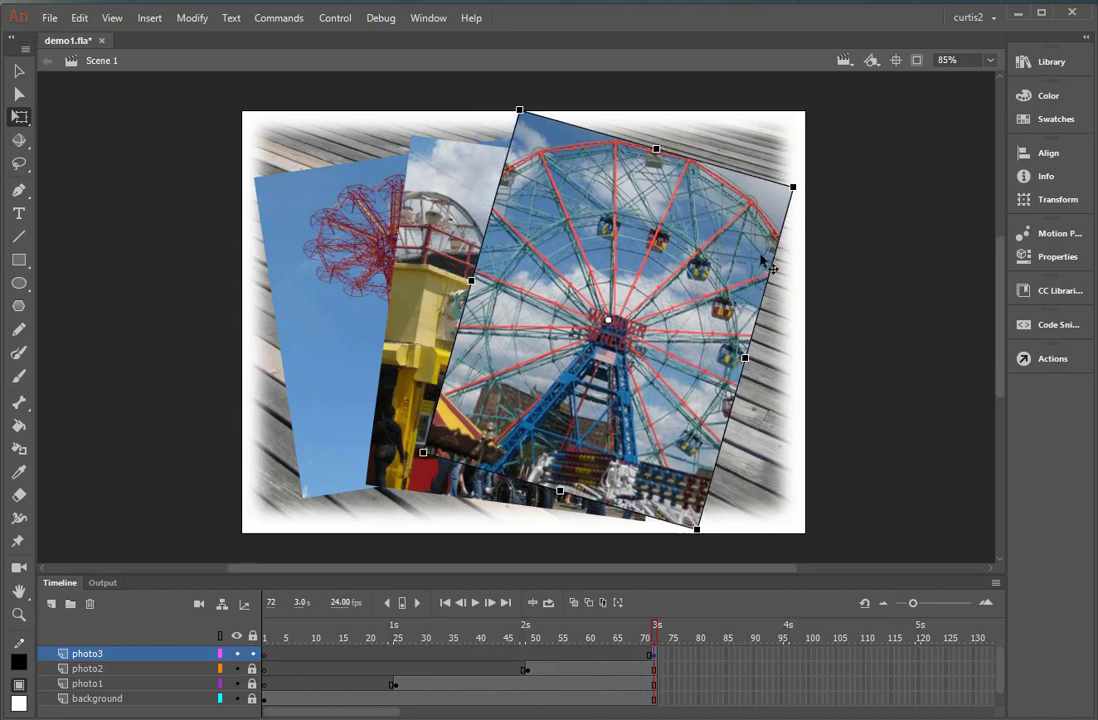
{"action": "left_click_drag", "start_coordinate": [785, 190], "coordinate": [778, 196]}
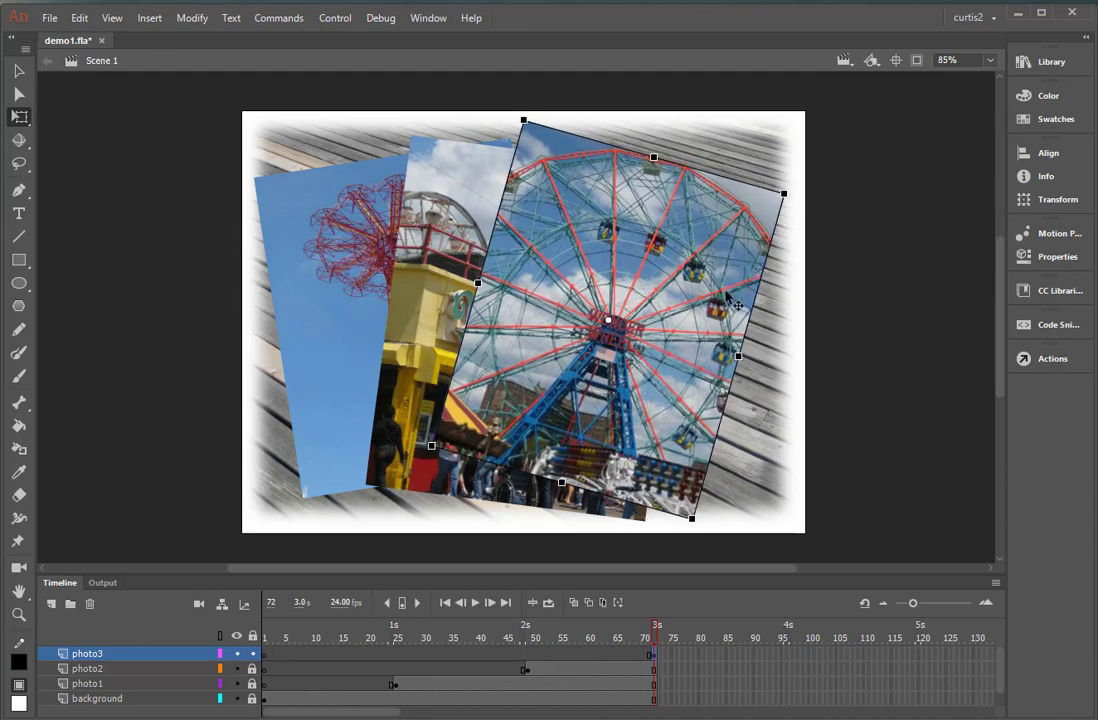
{"action": "left_click_drag", "start_coordinate": [630, 258], "coordinate": [633, 266]}
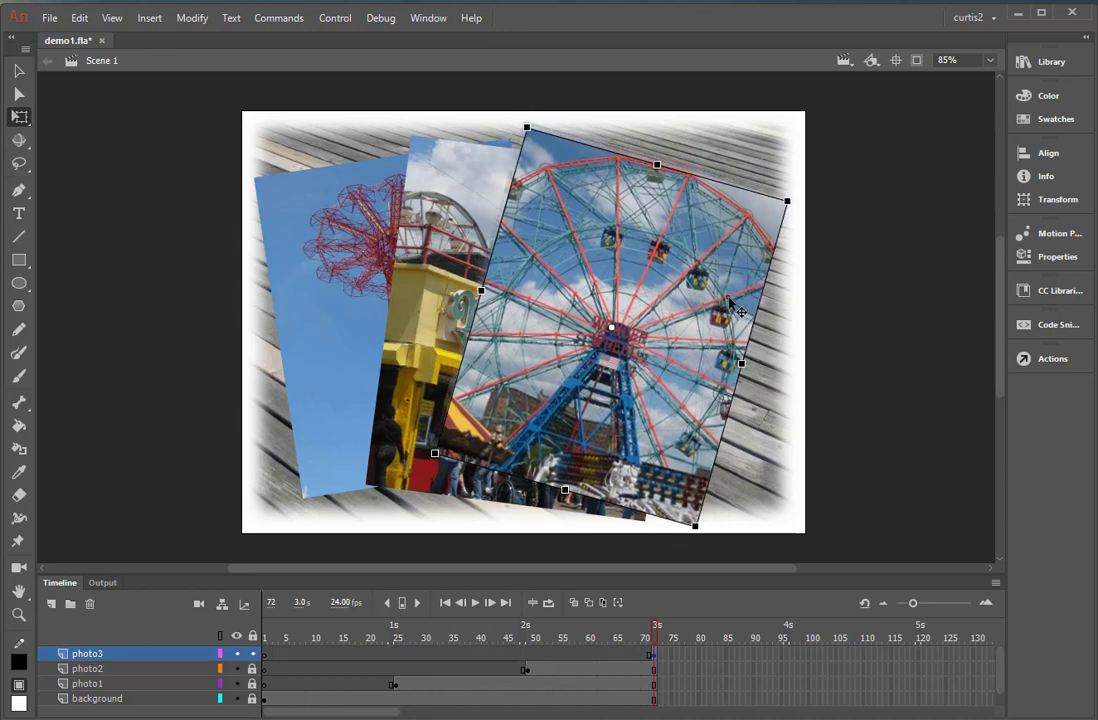
Preview the photo sequence by scrubbing the timeline back to frame 1 and forward again to frame 72.
{"action": "left_click_drag", "start_coordinate": [655, 643], "coordinate": [258, 677]}
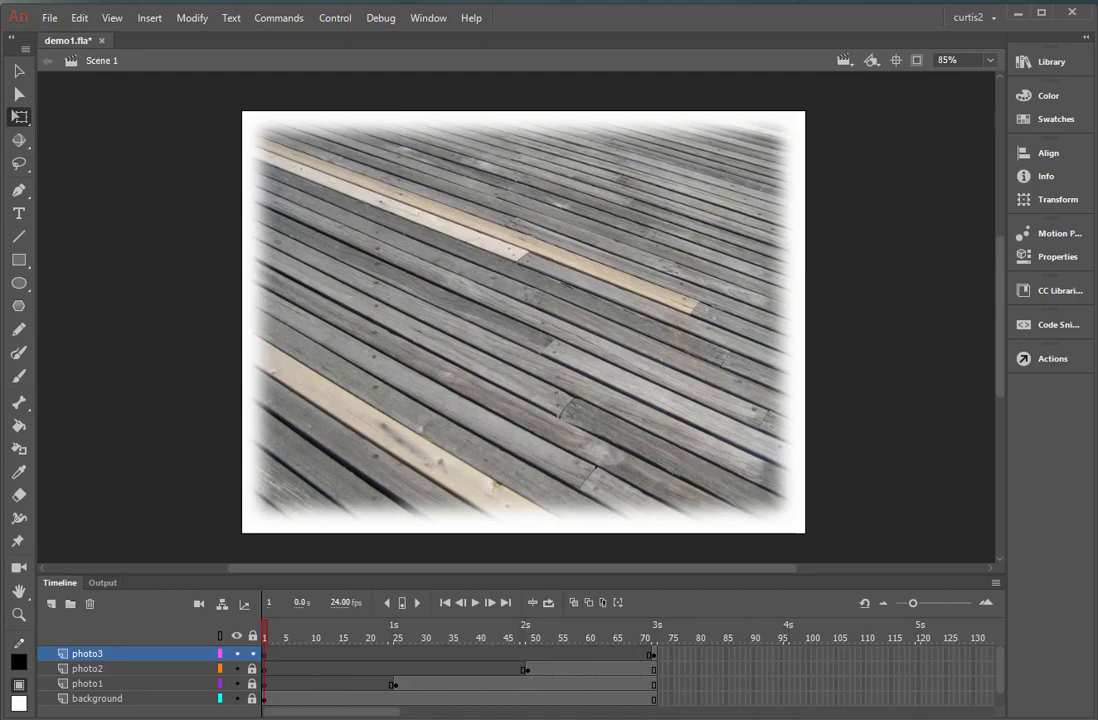
{"action": "left_click", "coordinate": [20, 74]}
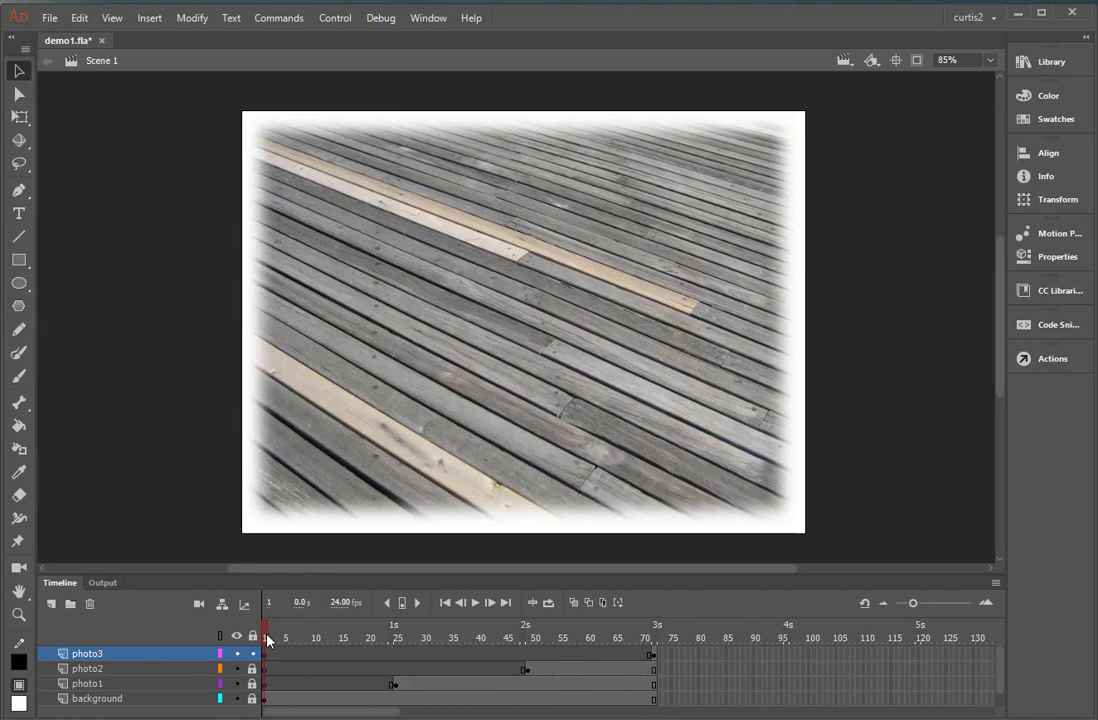
{"action": "left_click_drag", "start_coordinate": [268, 640], "coordinate": [668, 657]}
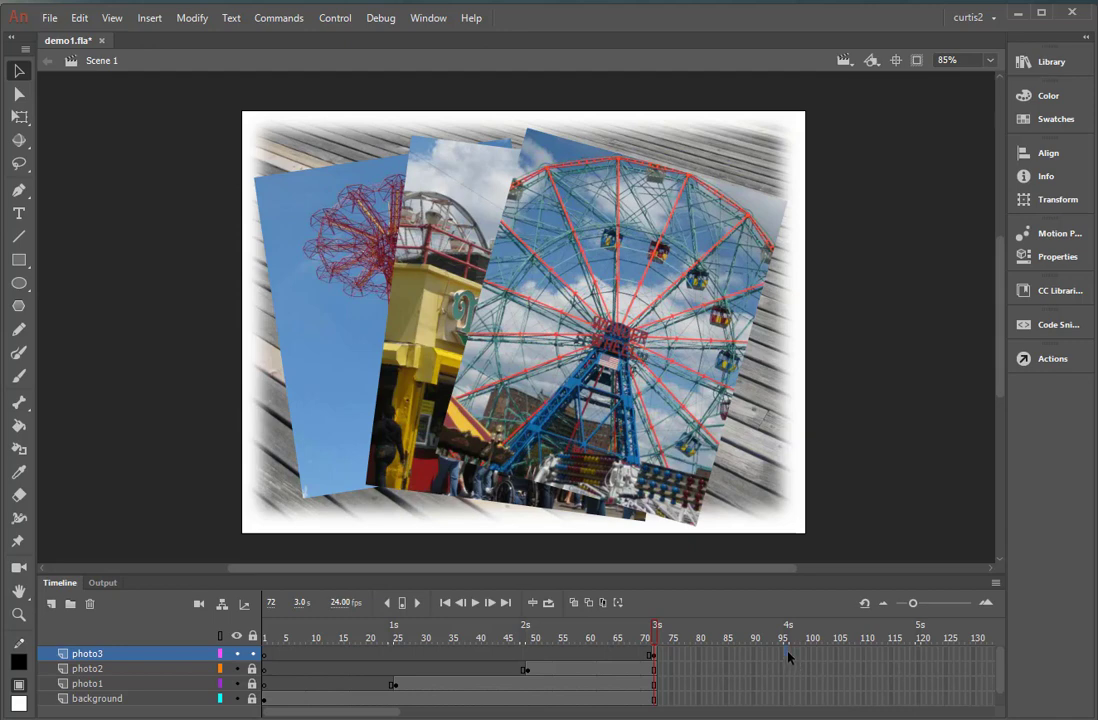
Extend all four layers to frame 96 and lock the photo3 layer.
{"action": "left_click_drag", "start_coordinate": [787, 655], "coordinate": [784, 701]}
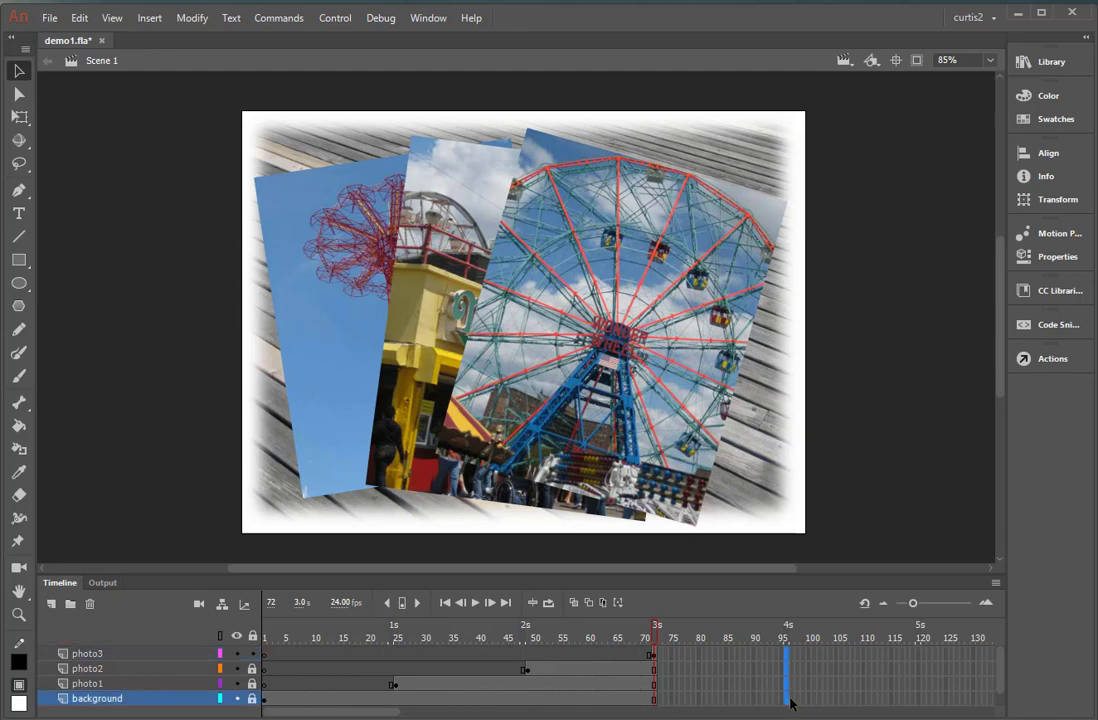
{"action": "key", "text": "F5"}
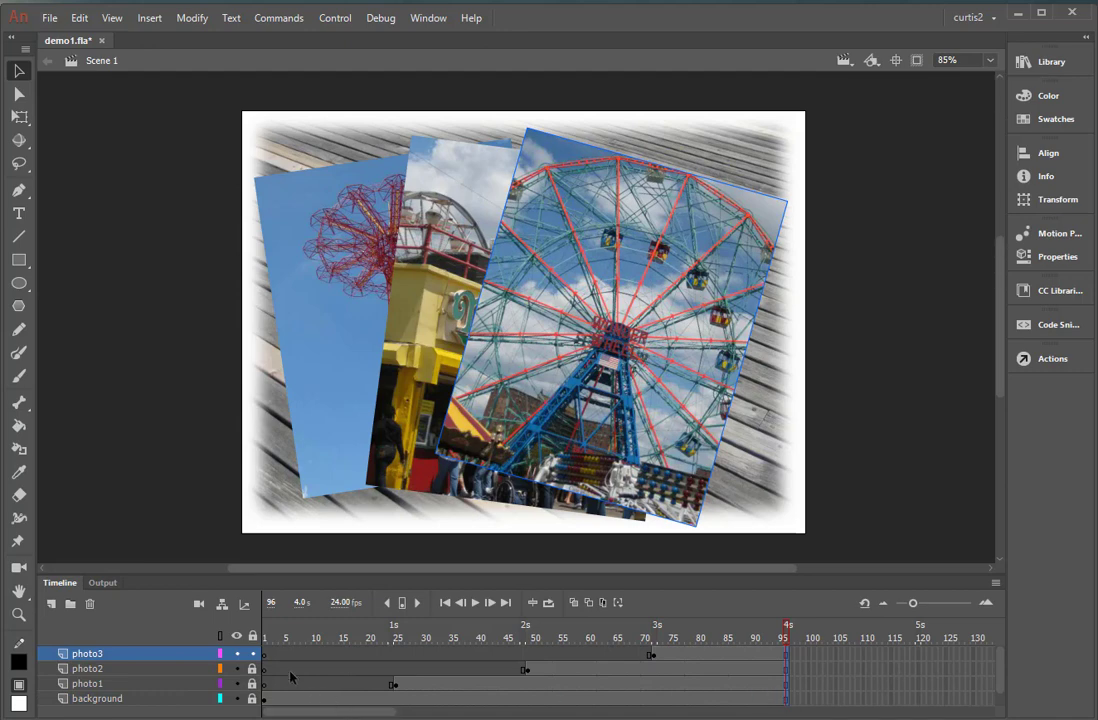
{"action": "left_click", "coordinate": [252, 653]}
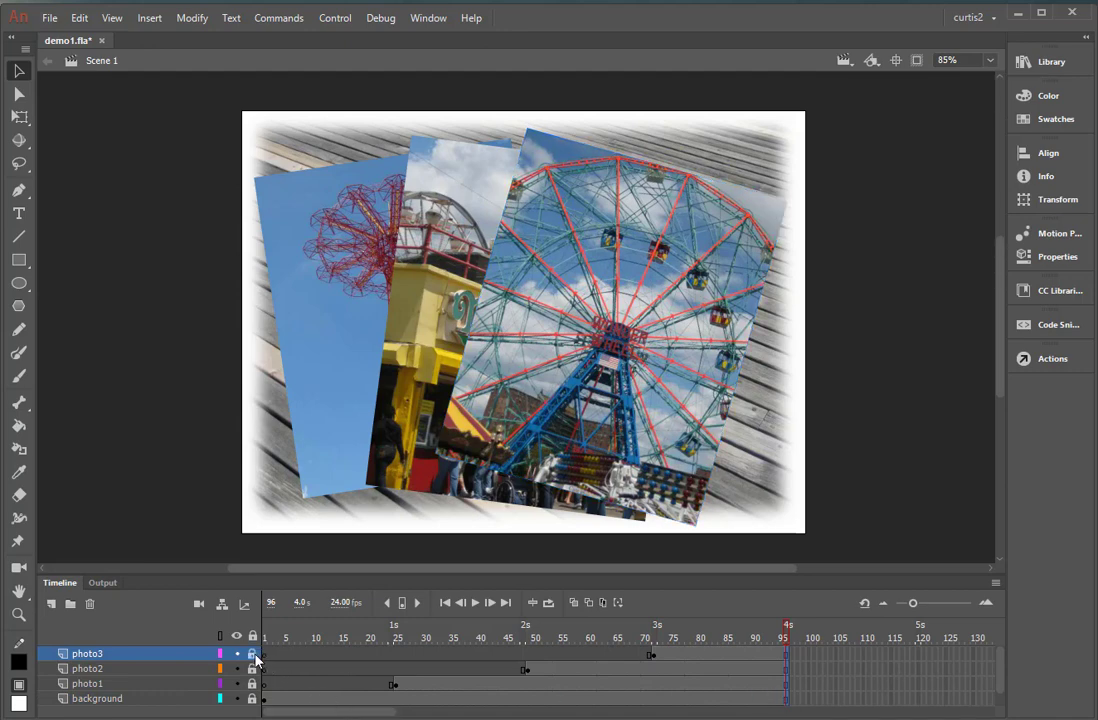
Add a new layer named stars above the photo3 layer.
{"action": "left_click", "coordinate": [51, 604]}
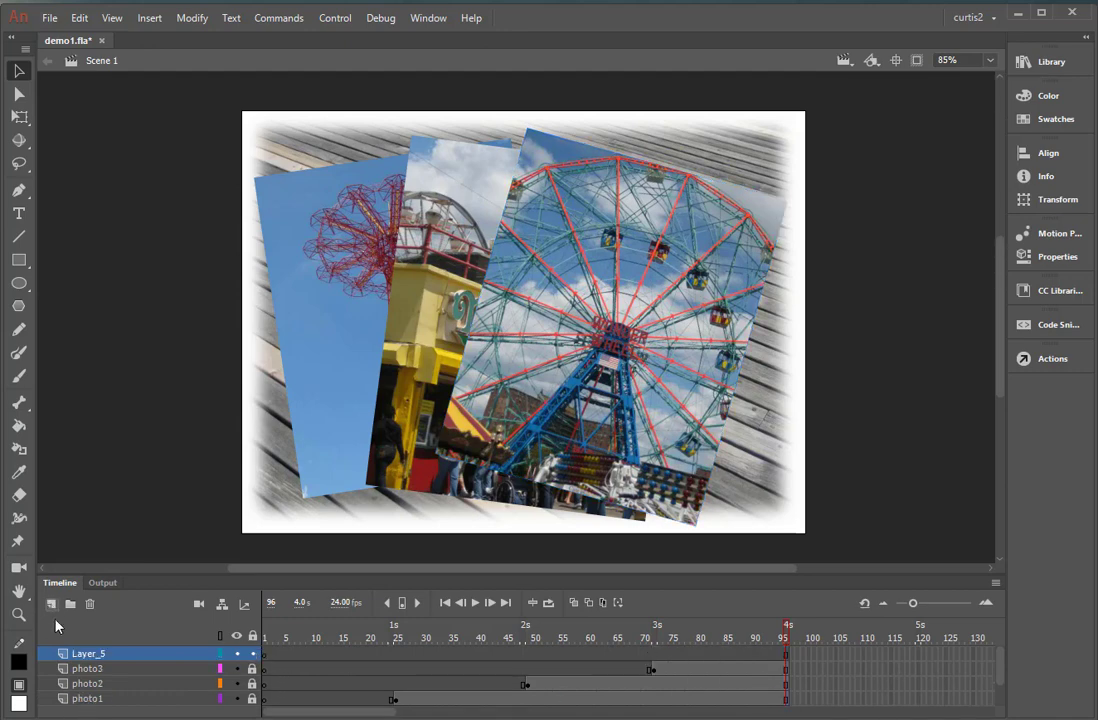
{"action": "double_click", "coordinate": [86, 656]}
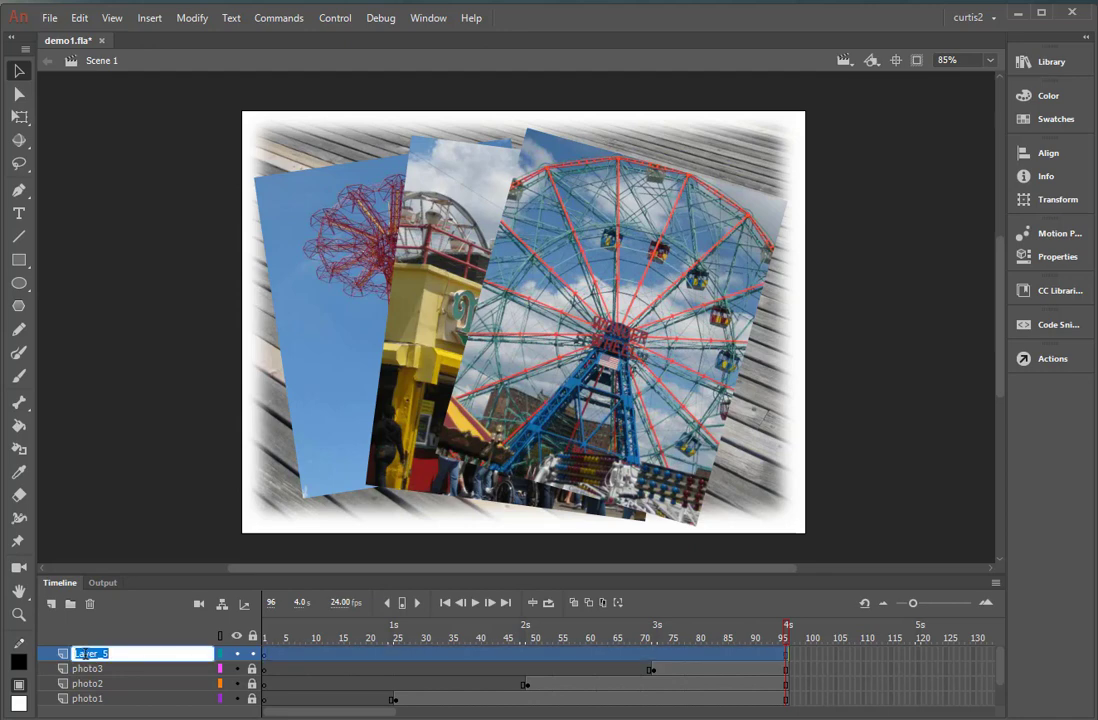
{"action": "type", "text": "stars"}
{"action": "left_click", "coordinate": [826, 684]}
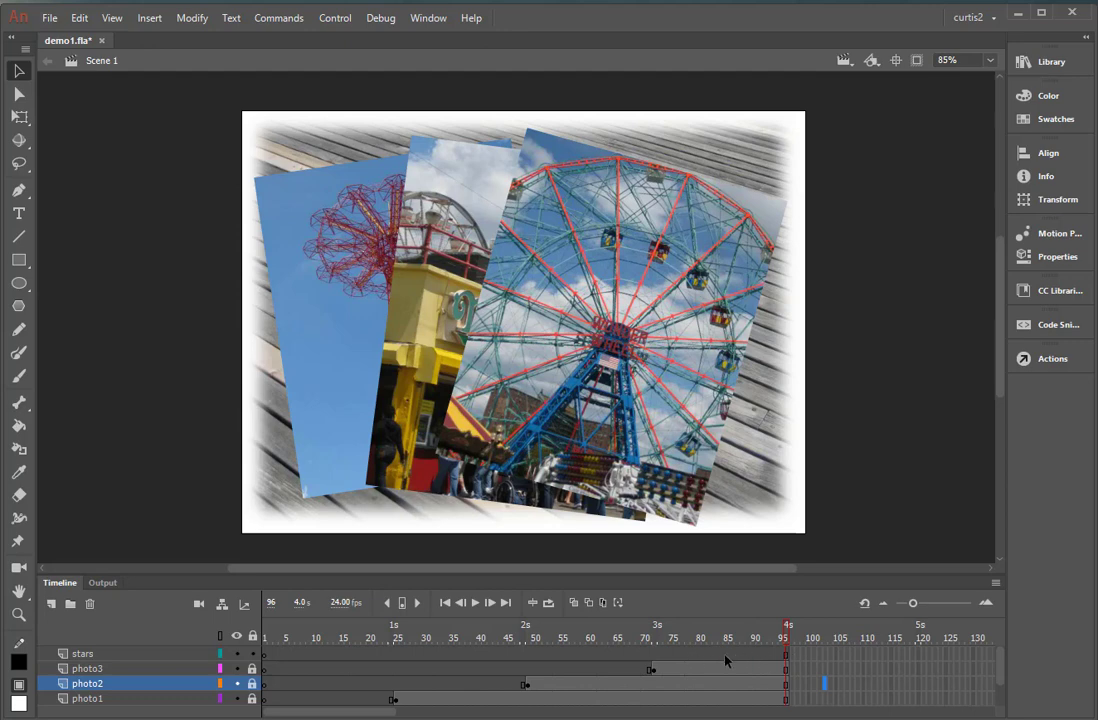
Insert a blank keyframe at frame 96 of the stars layer.
{"action": "mouse_move", "coordinate": [785, 632]}
{"action": "left_mouse_down"}
{"action": "mouse_move", "coordinate": [662, 655]}
{"action": "mouse_move", "coordinate": [784, 656]}
{"action": "left_mouse_up"}
{"action": "left_click", "coordinate": [787, 653]}
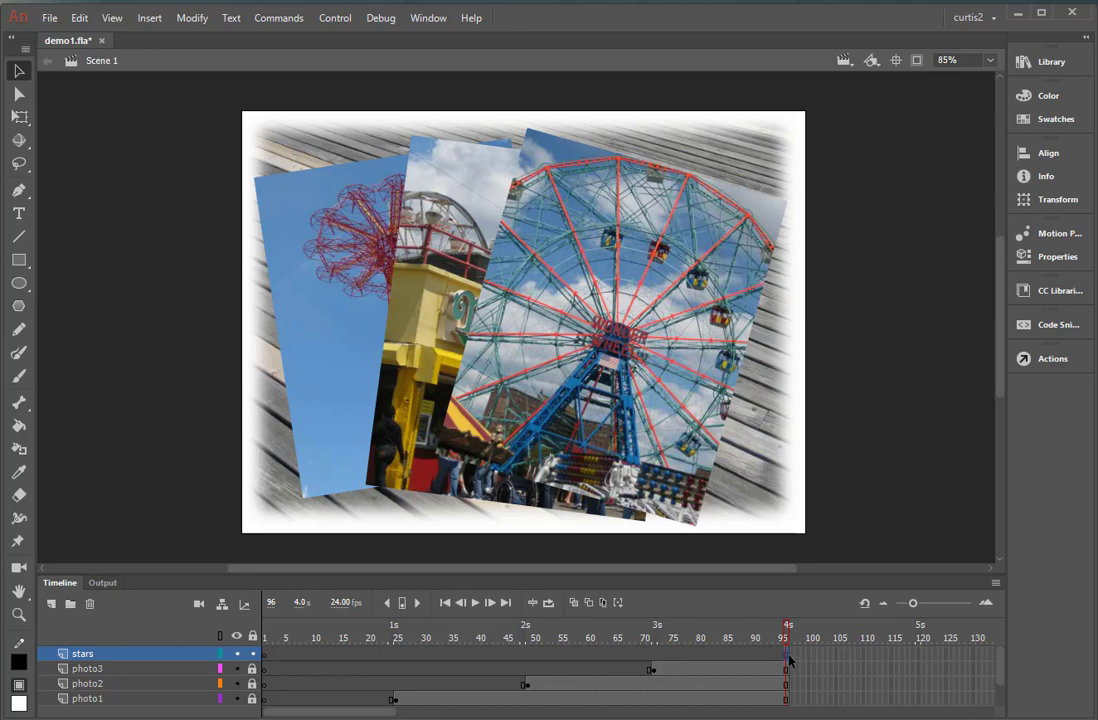
{"action": "right_click", "coordinate": [789, 660]}
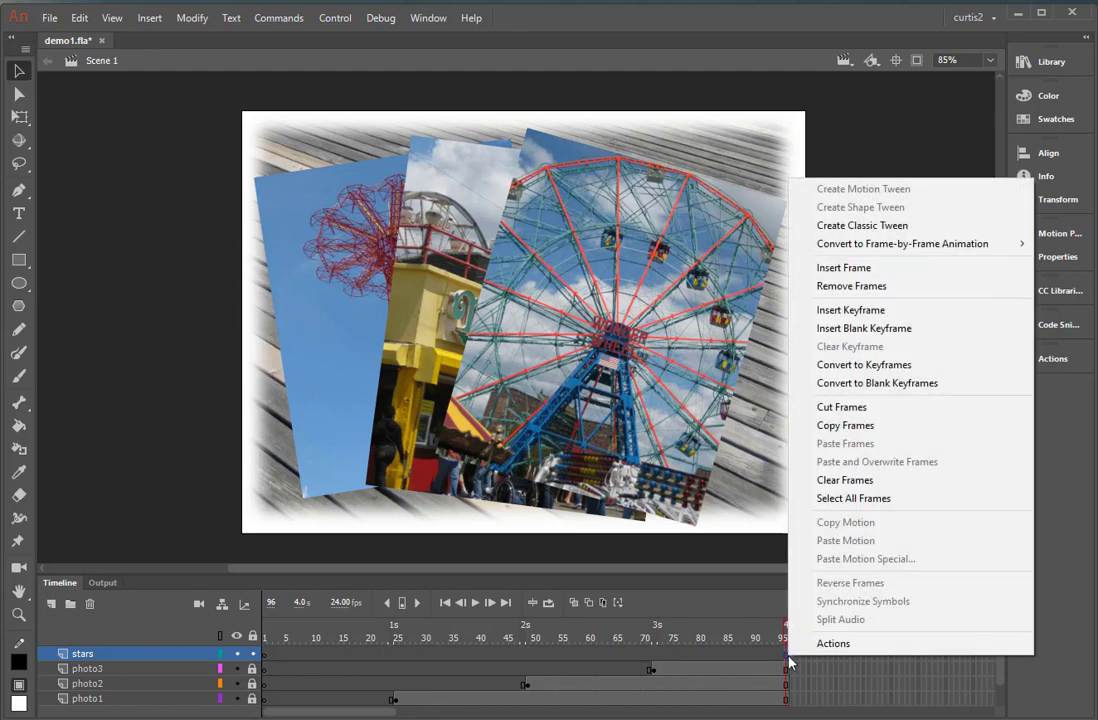
{"action": "left_click", "coordinate": [825, 329]}
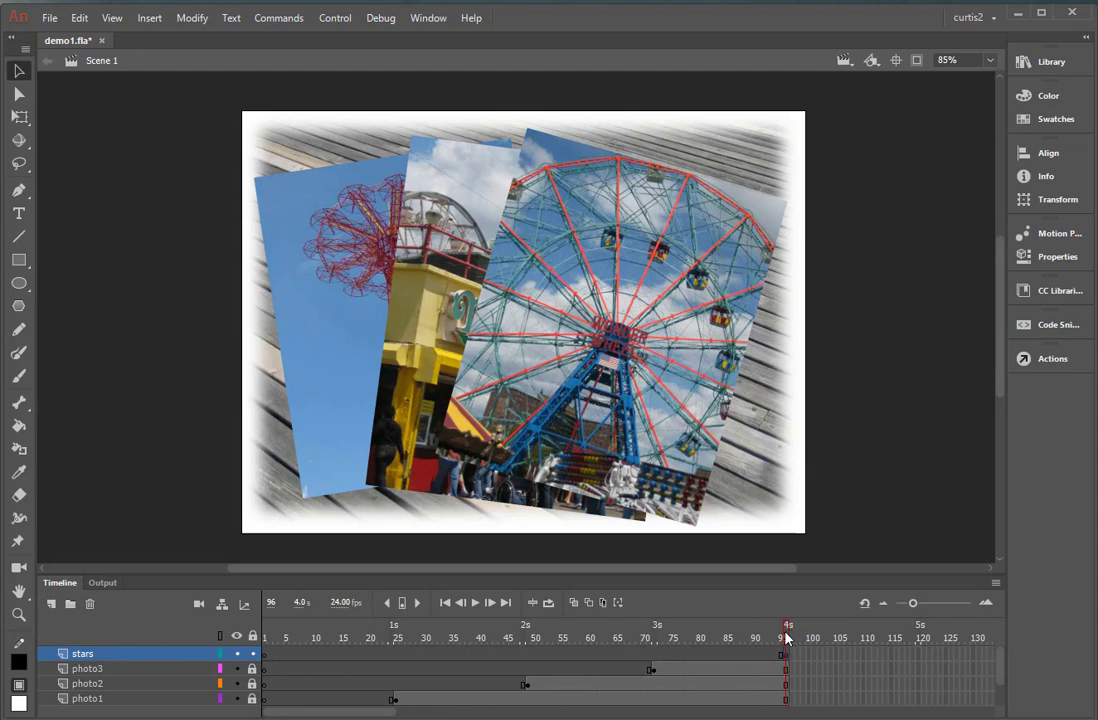
{"action": "left_click", "coordinate": [733, 649]}
{"action": "left_click", "coordinate": [776, 651]}
{"action": "left_click", "coordinate": [795, 634]}
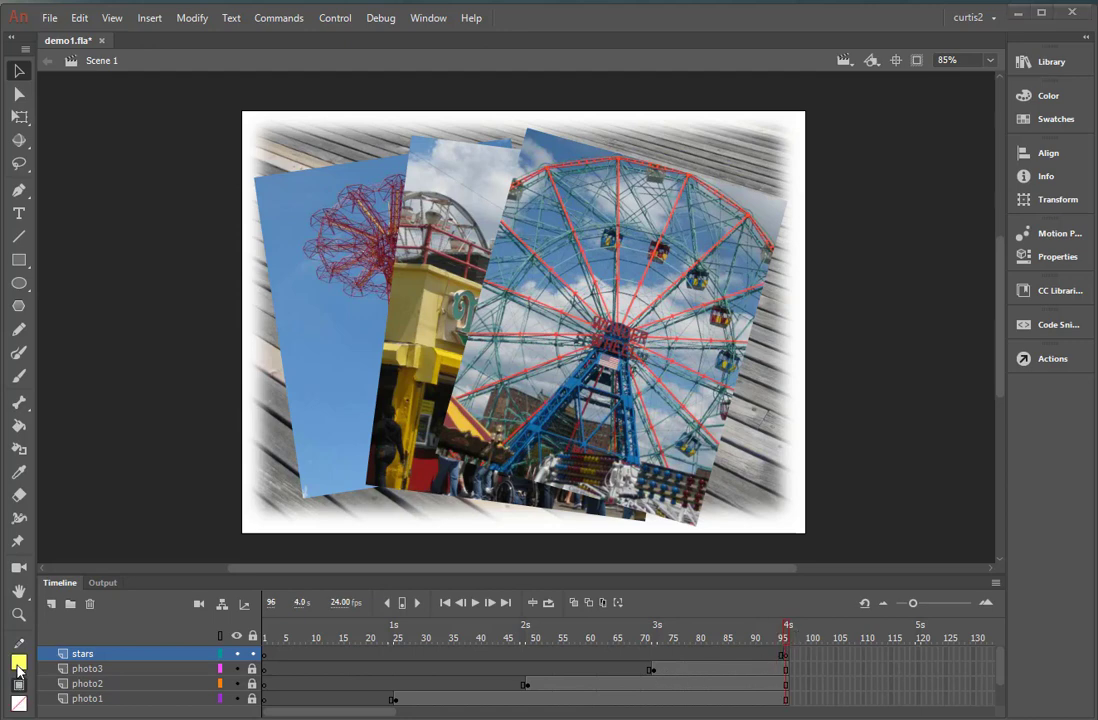
Set the stroke colour to none and the fill colour to light yellow.
{"action": "left_click", "coordinate": [18, 666]}
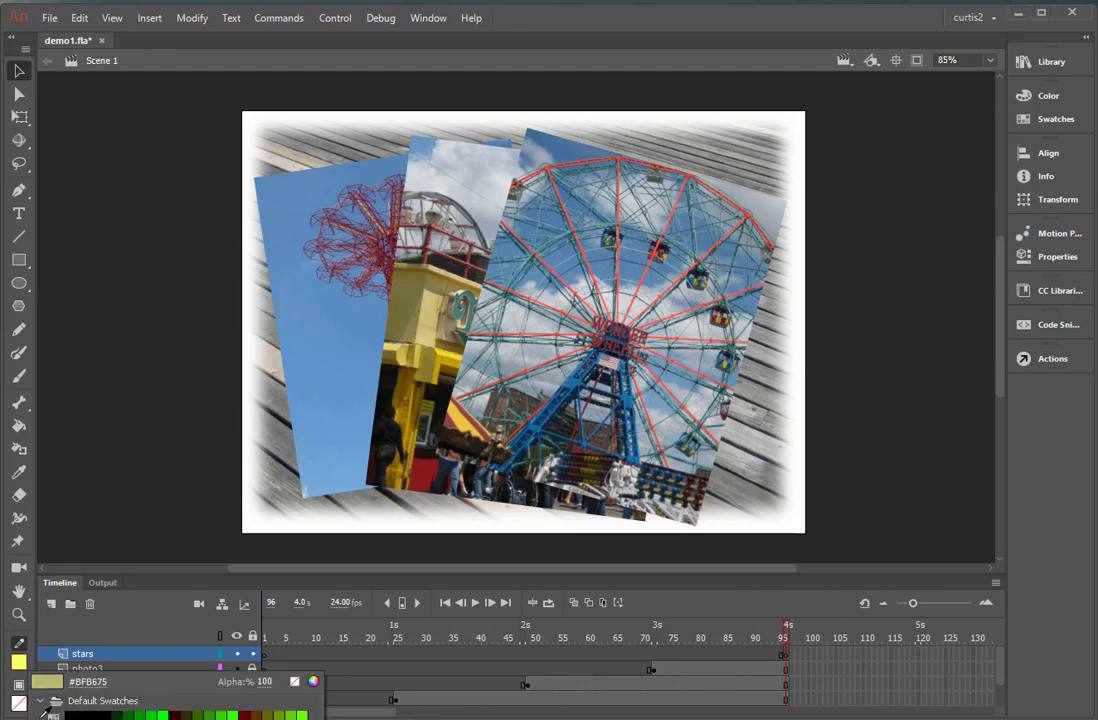
{"action": "left_click", "coordinate": [294, 681]}
{"action": "left_click", "coordinate": [18, 703]}
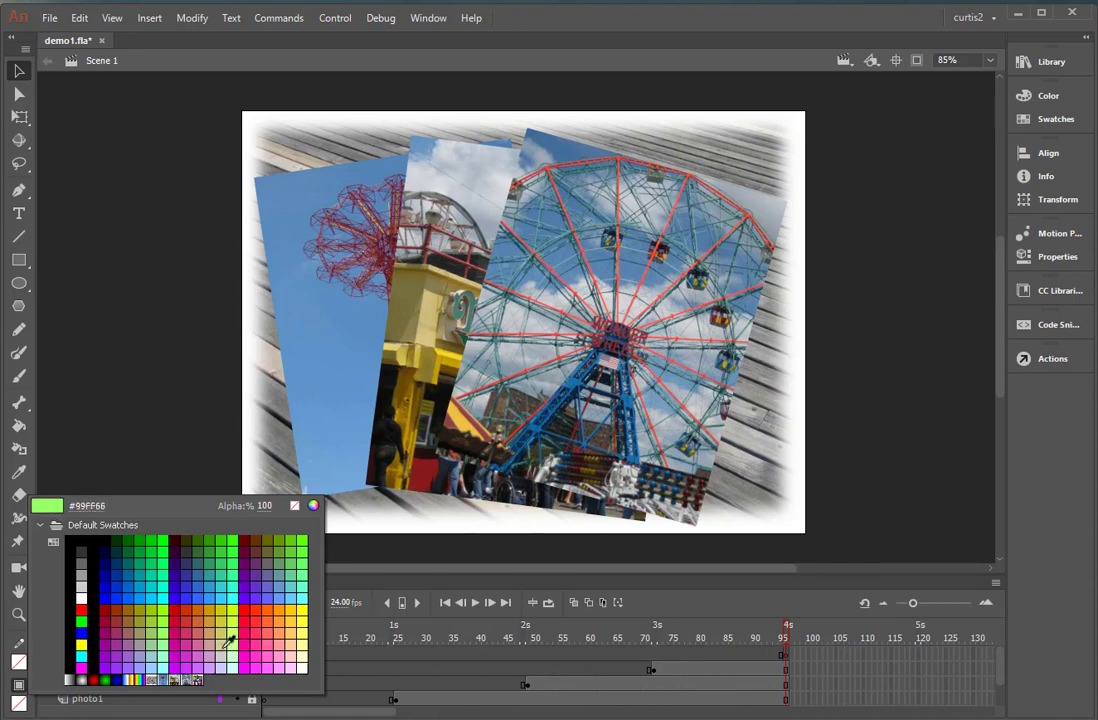
{"action": "left_click", "coordinate": [304, 625]}
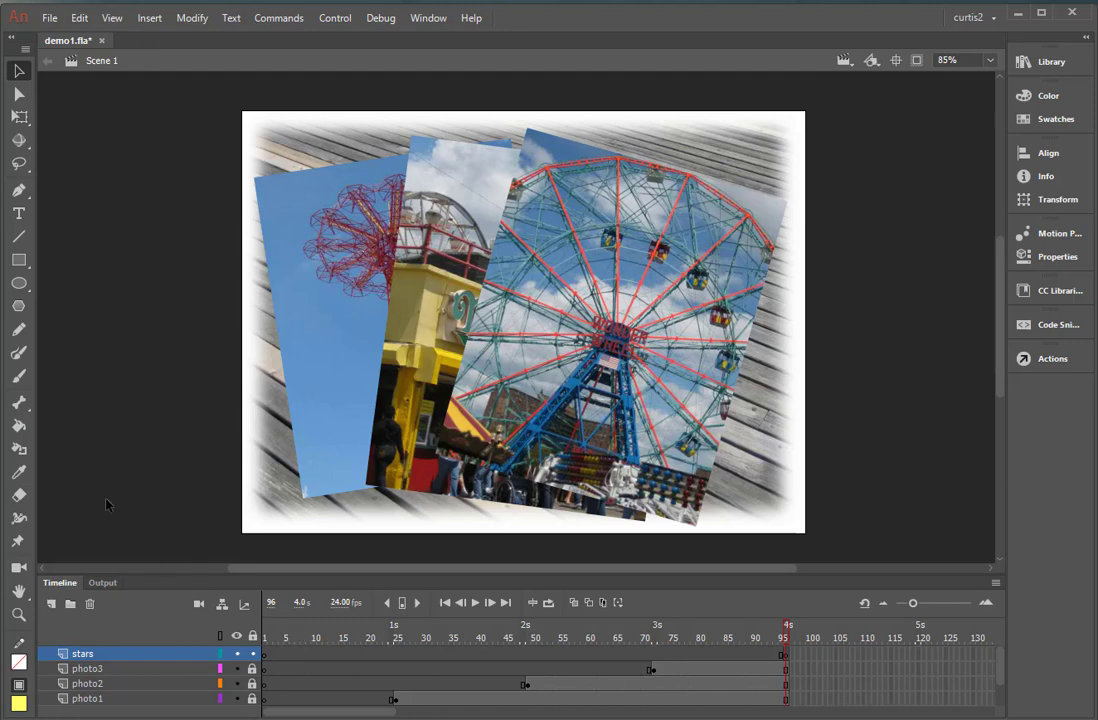
Choose the PolyStar tool and set its shape style to star.
{"action": "left_click", "coordinate": [19, 306]}
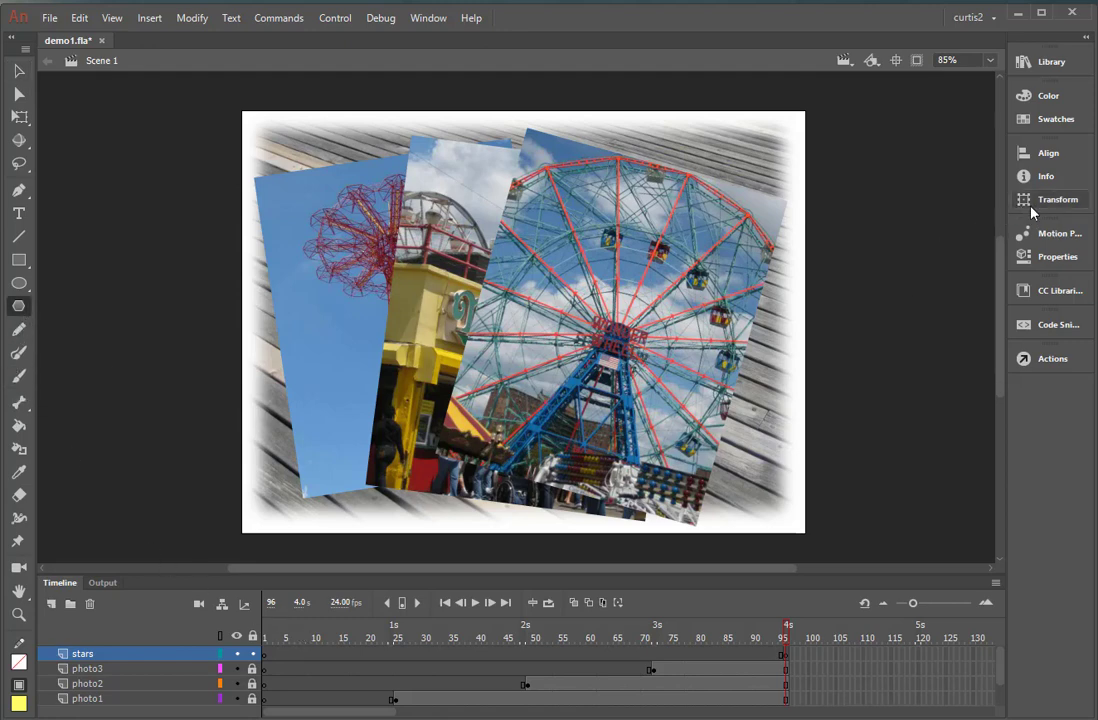
{"action": "left_click", "coordinate": [1041, 258]}
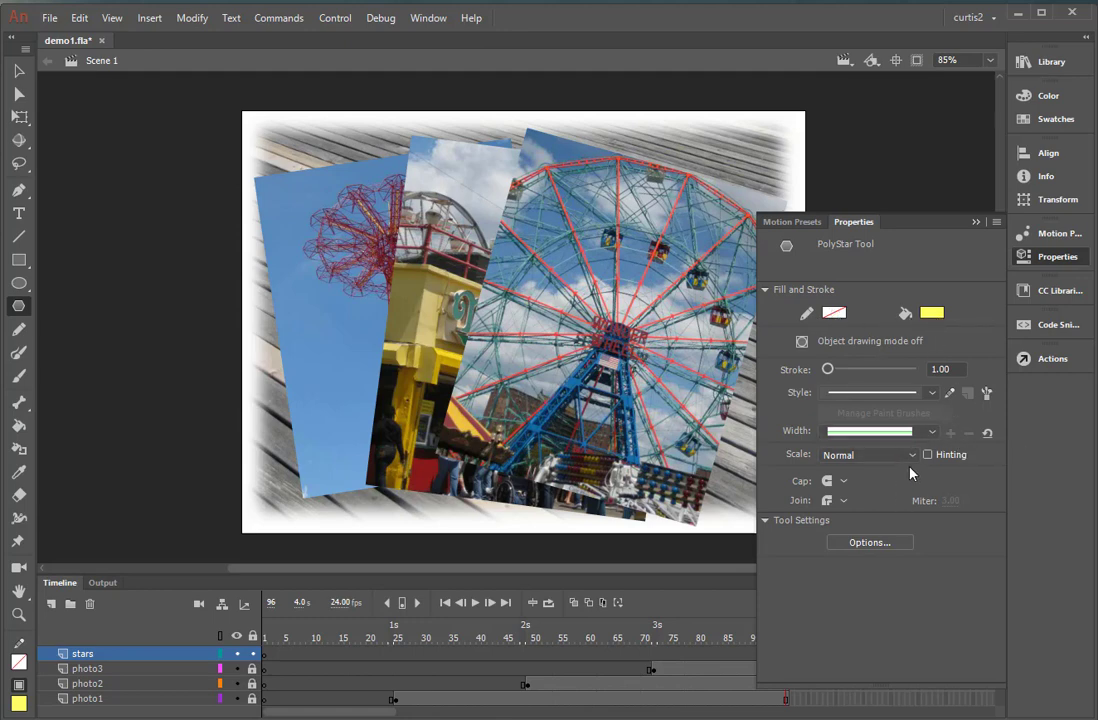
{"action": "left_click", "coordinate": [887, 546]}
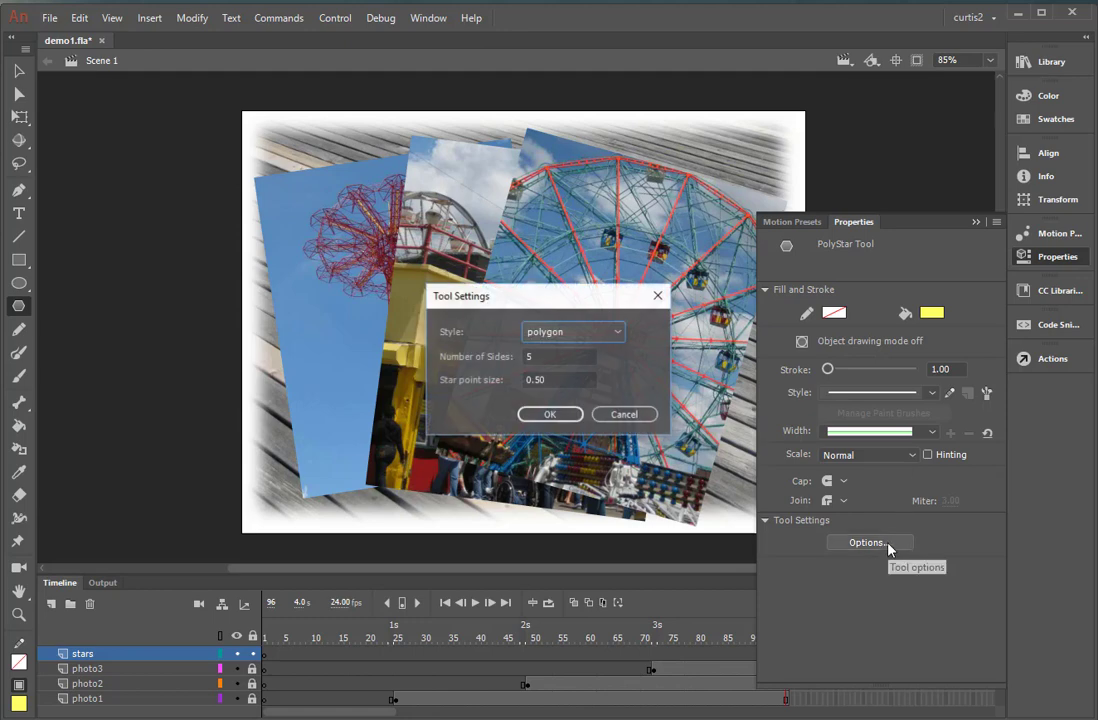
{"action": "left_click", "coordinate": [618, 333]}
{"action": "left_click", "coordinate": [589, 372]}
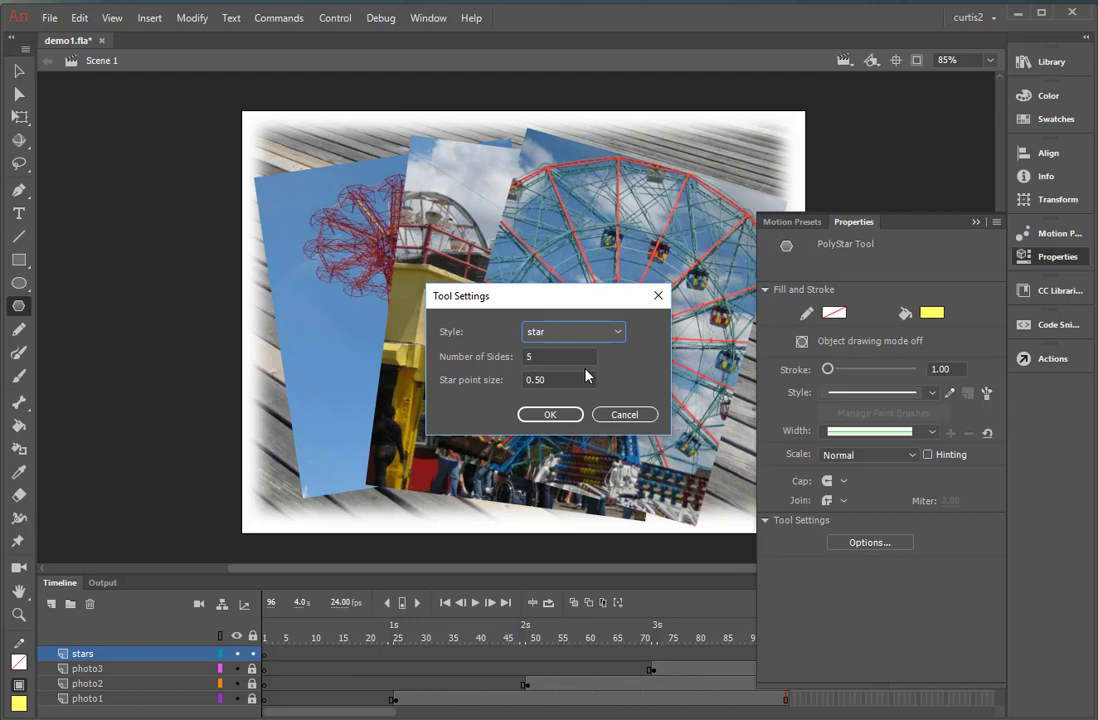
{"action": "left_click", "coordinate": [550, 415]}
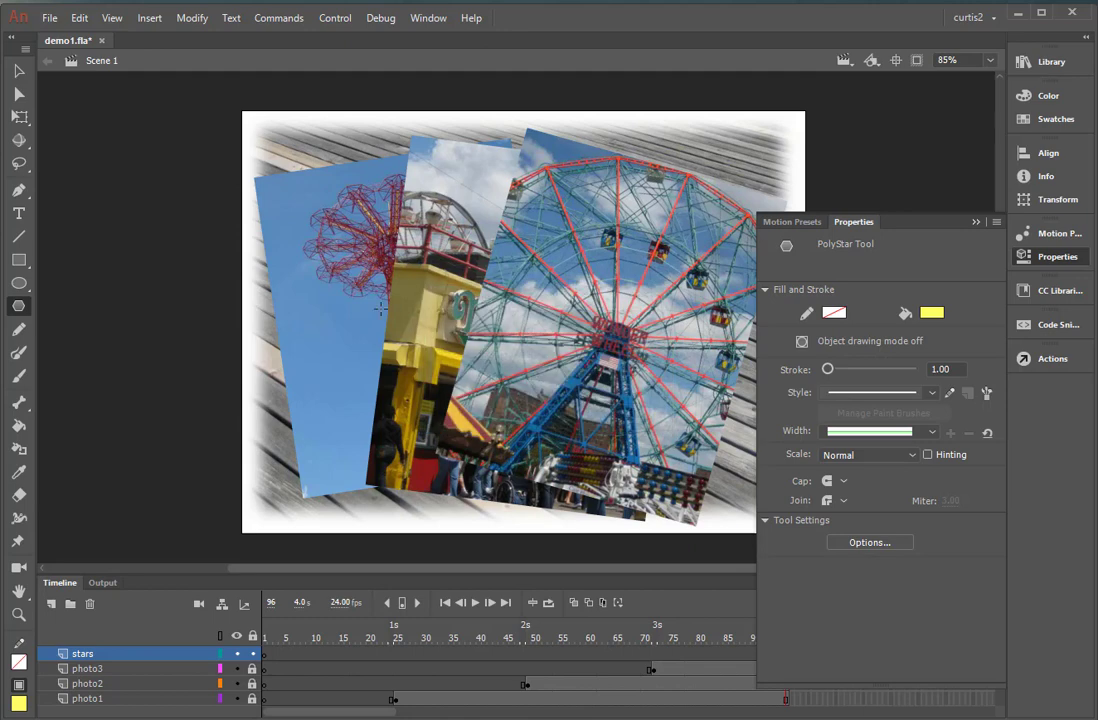
{"action": "left_click", "coordinate": [975, 223]}
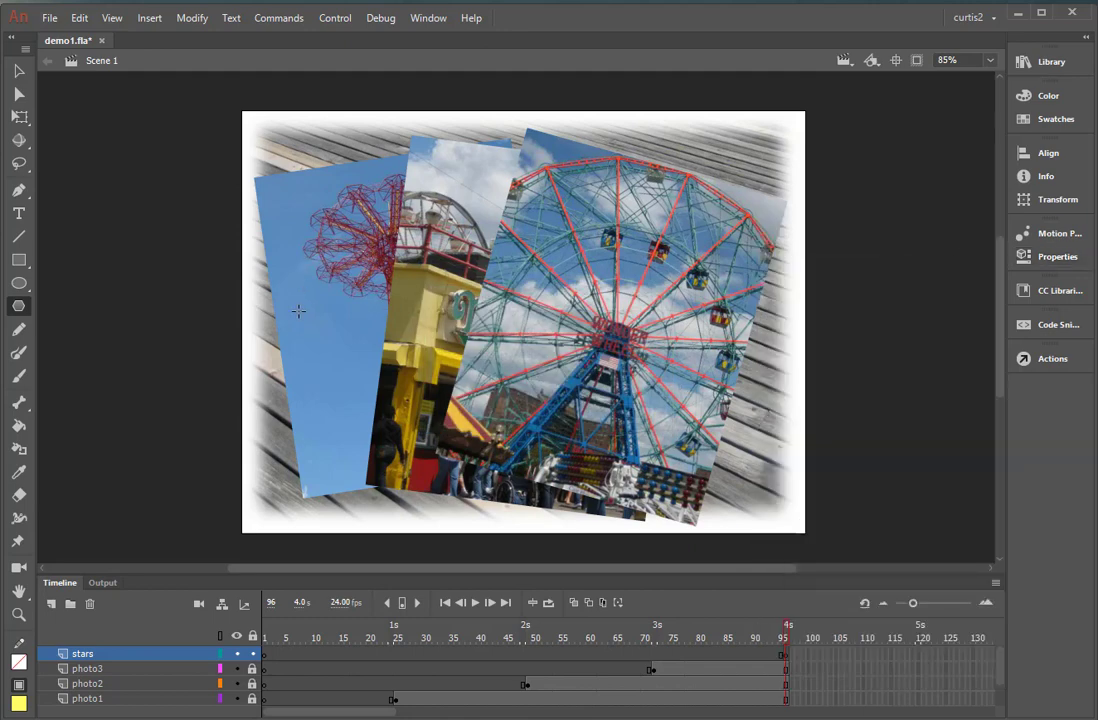
Draw a yellow star over the plain blue sky of the first photo and tilt it clockwise with Free Transform.
{"action": "mouse_move", "coordinate": [294, 312]}
{"action": "left_mouse_down"}
{"action": "mouse_move", "coordinate": [340, 356]}
{"action": "mouse_move", "coordinate": [343, 345]}
{"action": "left_mouse_up"}
{"action": "left_click", "coordinate": [19, 71]}
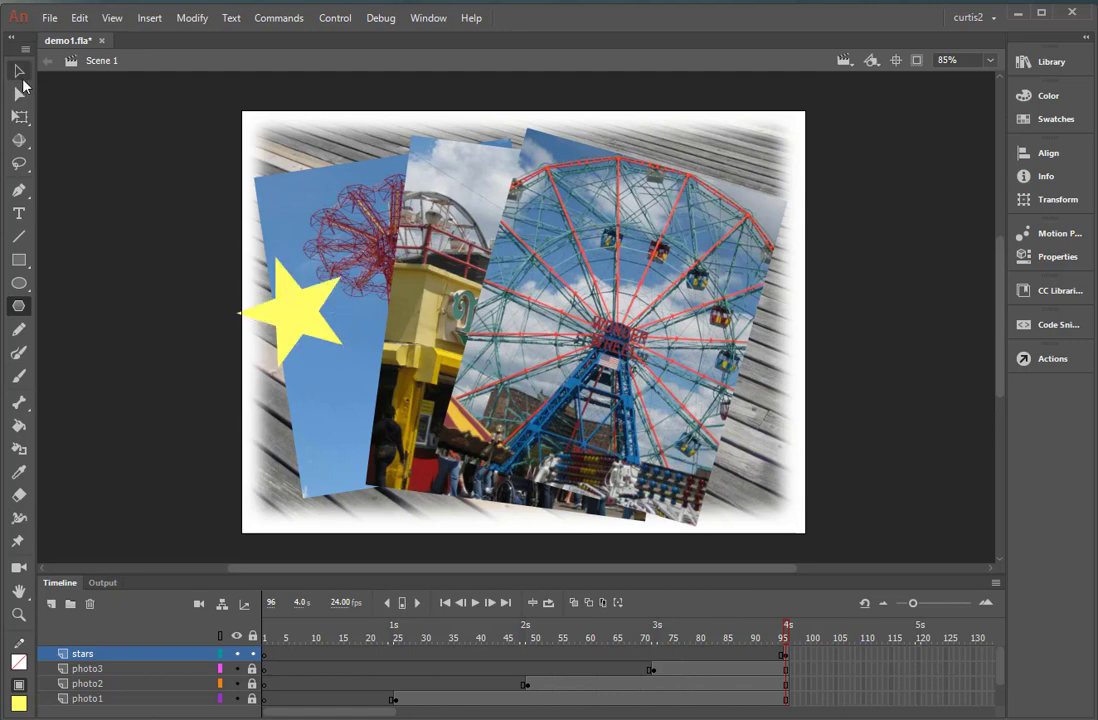
{"action": "left_click", "coordinate": [19, 116]}
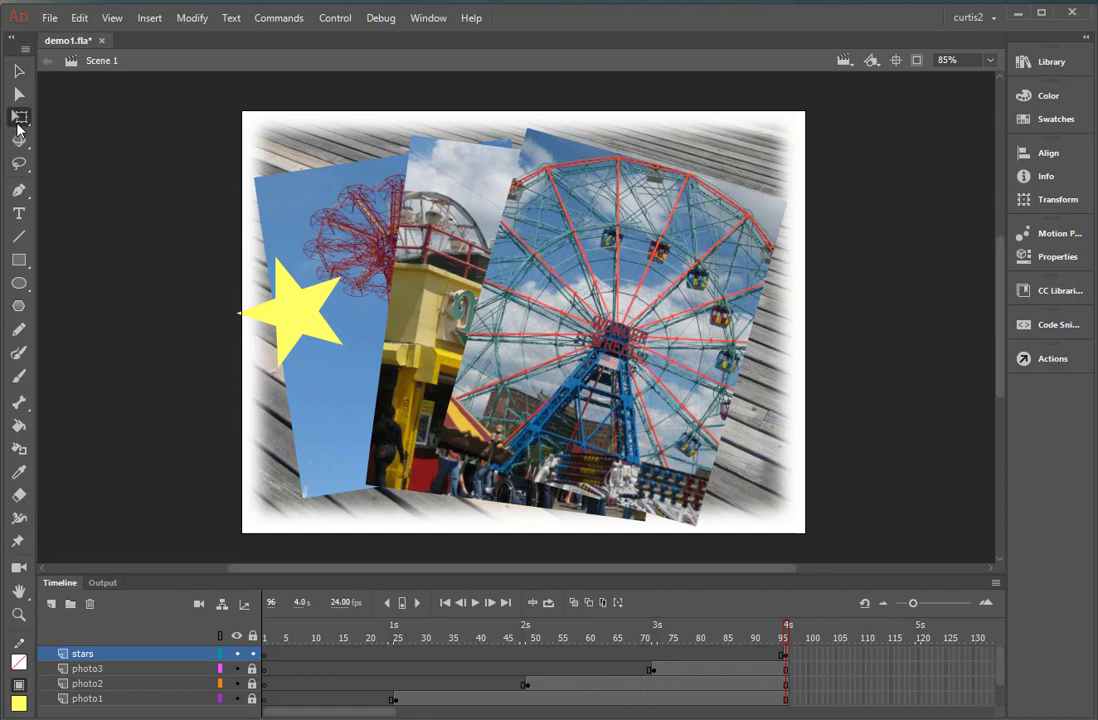
{"action": "left_click", "coordinate": [323, 328]}
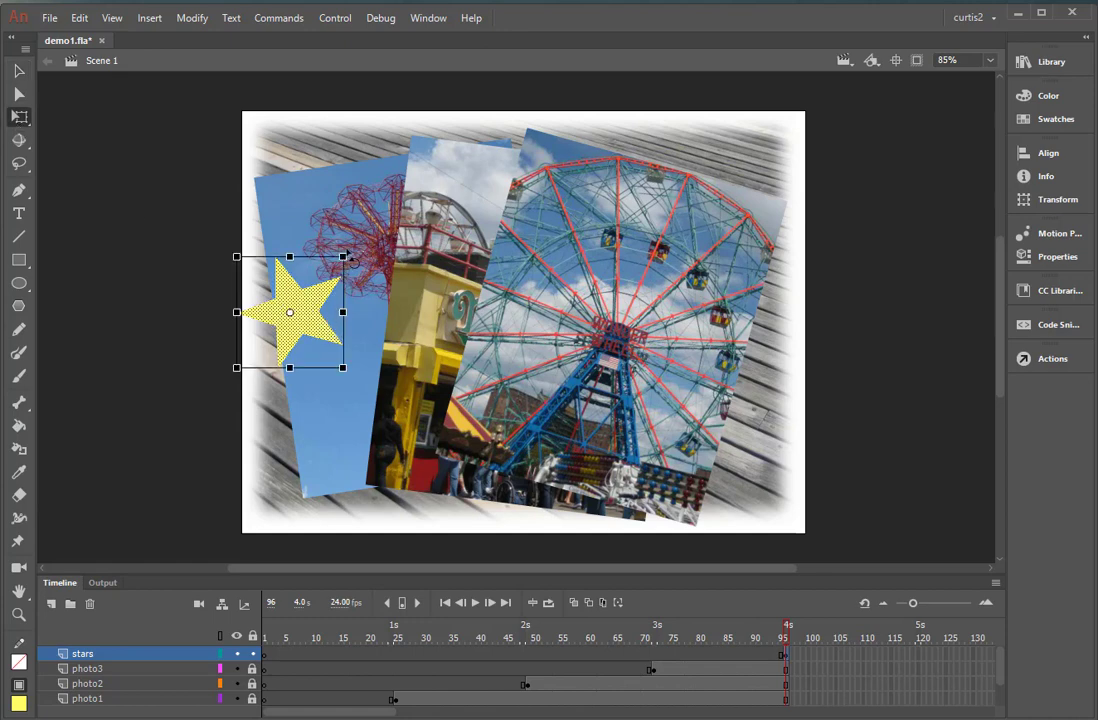
{"action": "left_click_drag", "start_coordinate": [352, 250], "coordinate": [383, 302]}
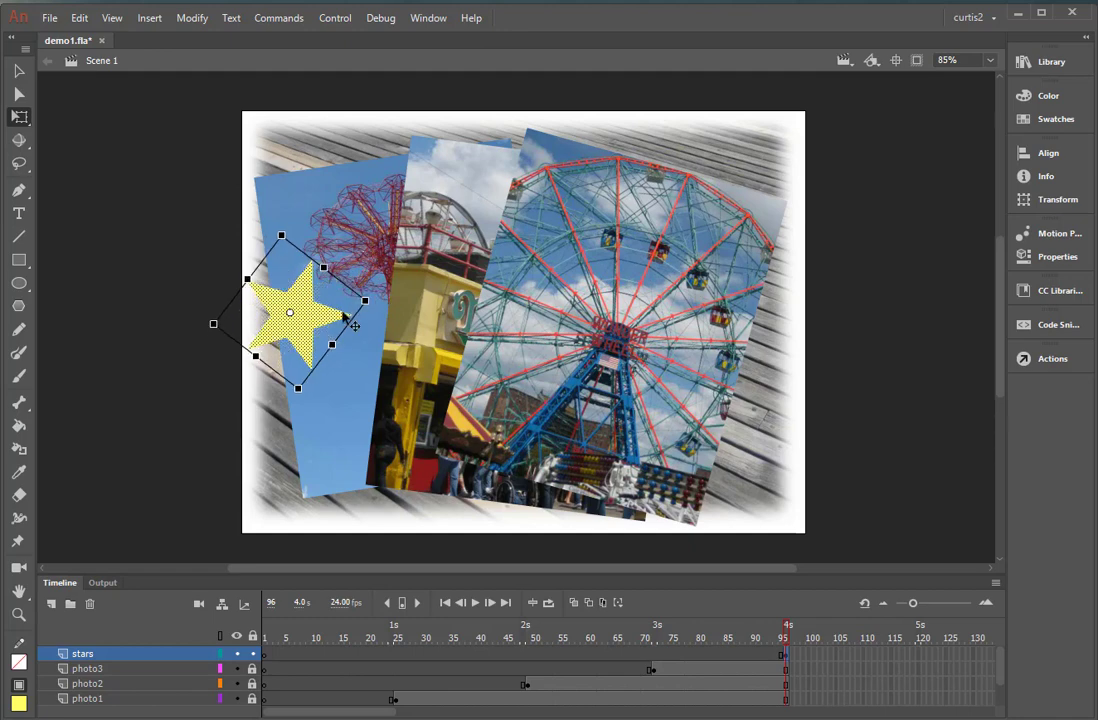
Move the star fully inside the first photo's sky and scale it down proportionally to a little over half its size.
{"action": "left_click_drag", "start_coordinate": [317, 320], "coordinate": [341, 332]}
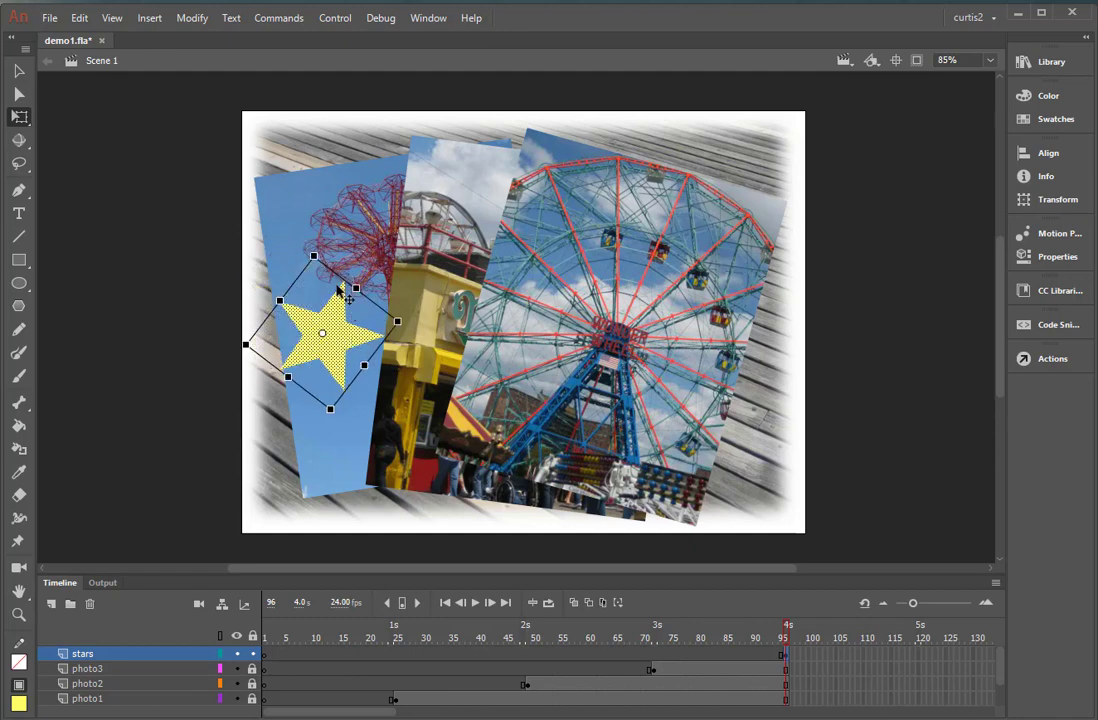
{"action": "left_click_drag", "start_coordinate": [314, 256], "coordinate": [316, 282]}
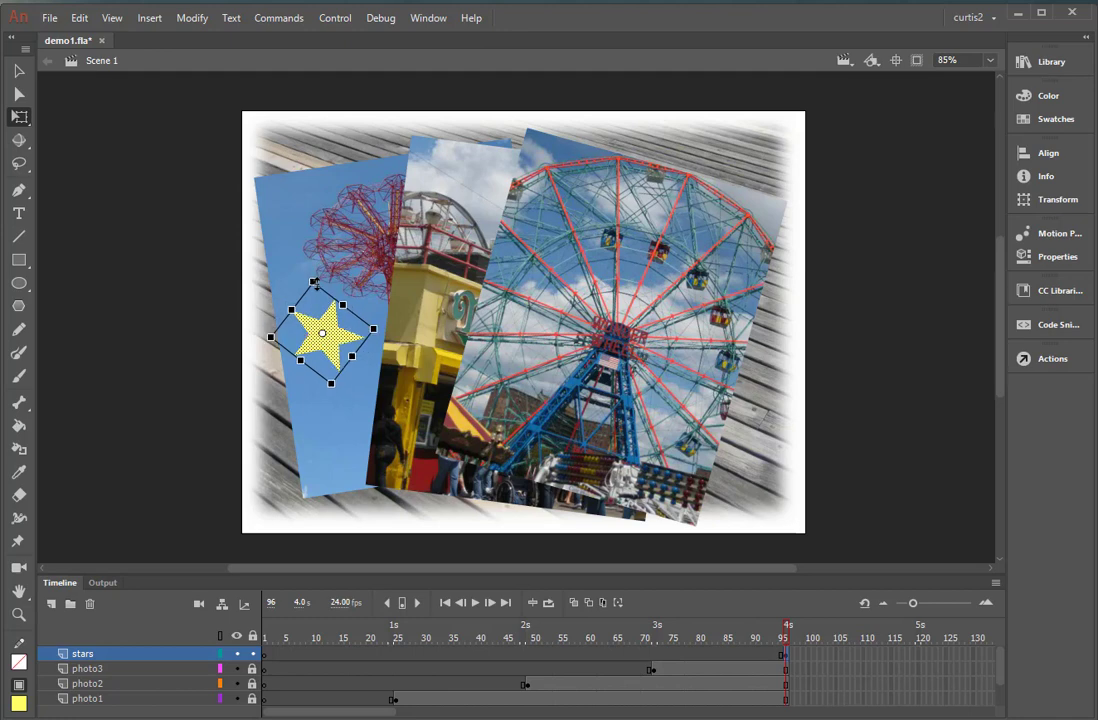
{"action": "mouse_move", "coordinate": [314, 284]}
{"action": "left_mouse_down"}
{"action": "mouse_move", "coordinate": [314, 253]}
{"action": "mouse_move", "coordinate": [317, 287]}
{"action": "left_mouse_up"}
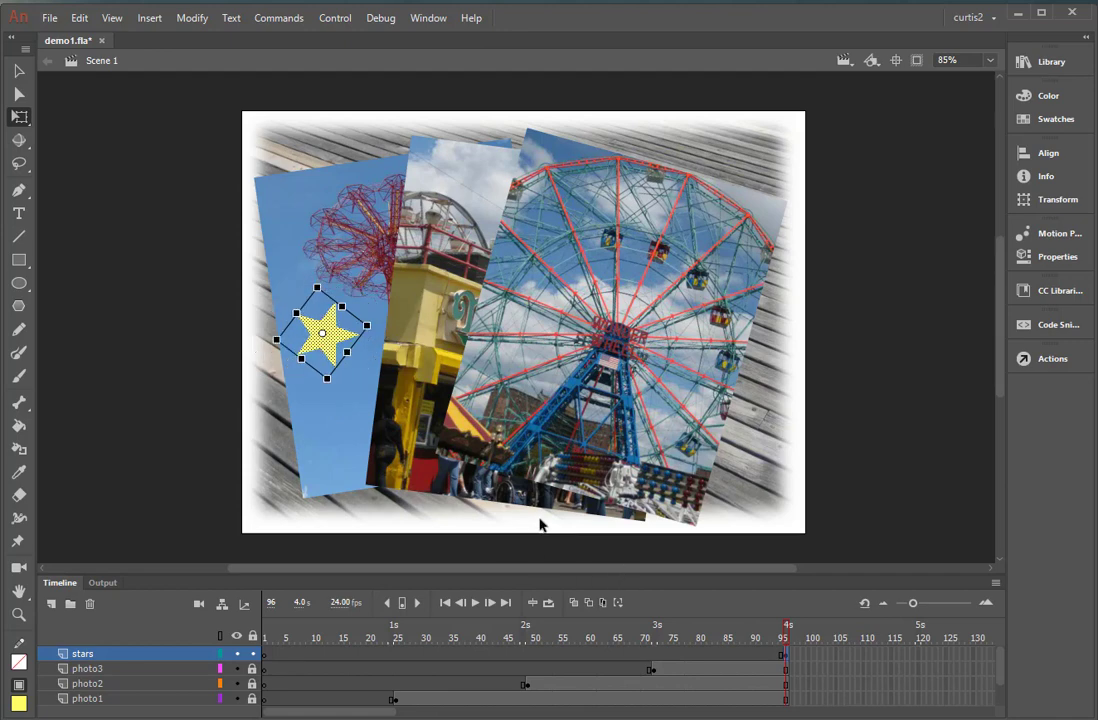
{"action": "left_click", "coordinate": [461, 522]}
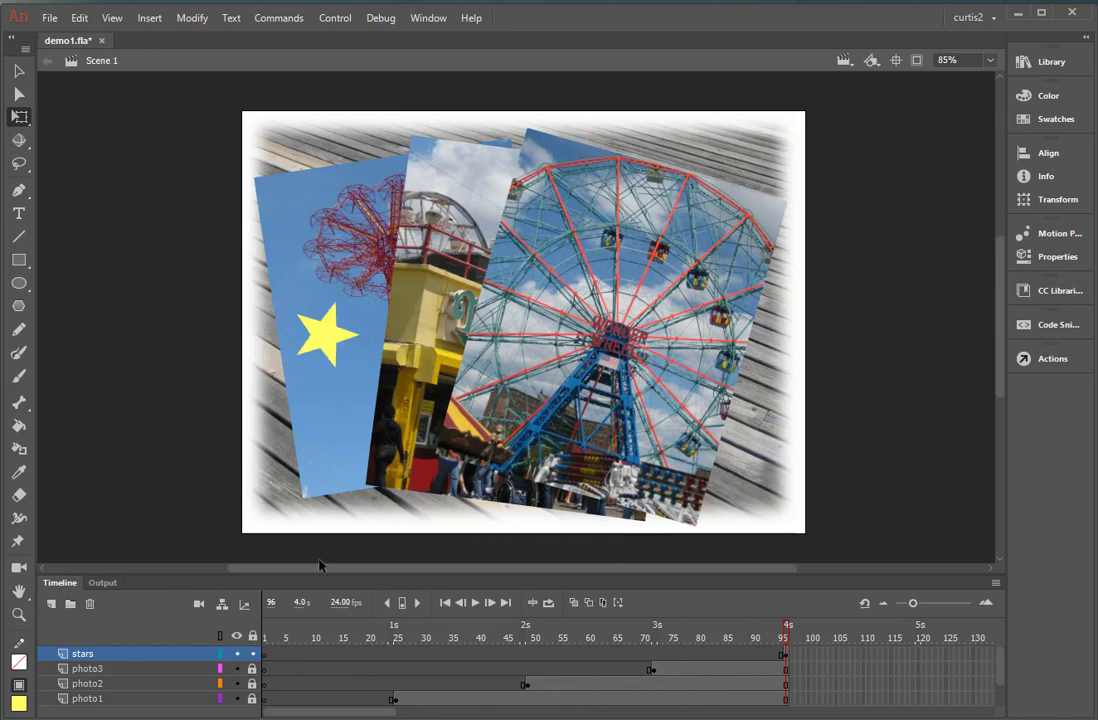
Draw a larger star over the middle photo and move it to the lower right part of the Ferris wheel photo.
{"action": "left_click", "coordinate": [19, 306]}
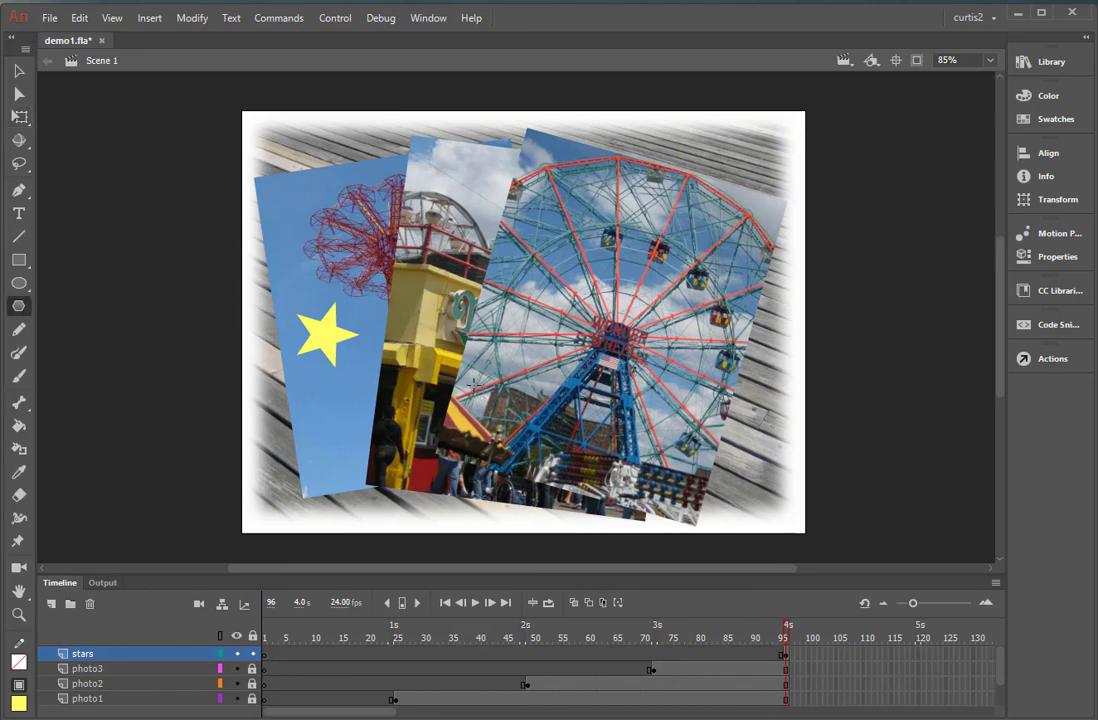
{"action": "left_click_drag", "start_coordinate": [400, 263], "coordinate": [458, 318]}
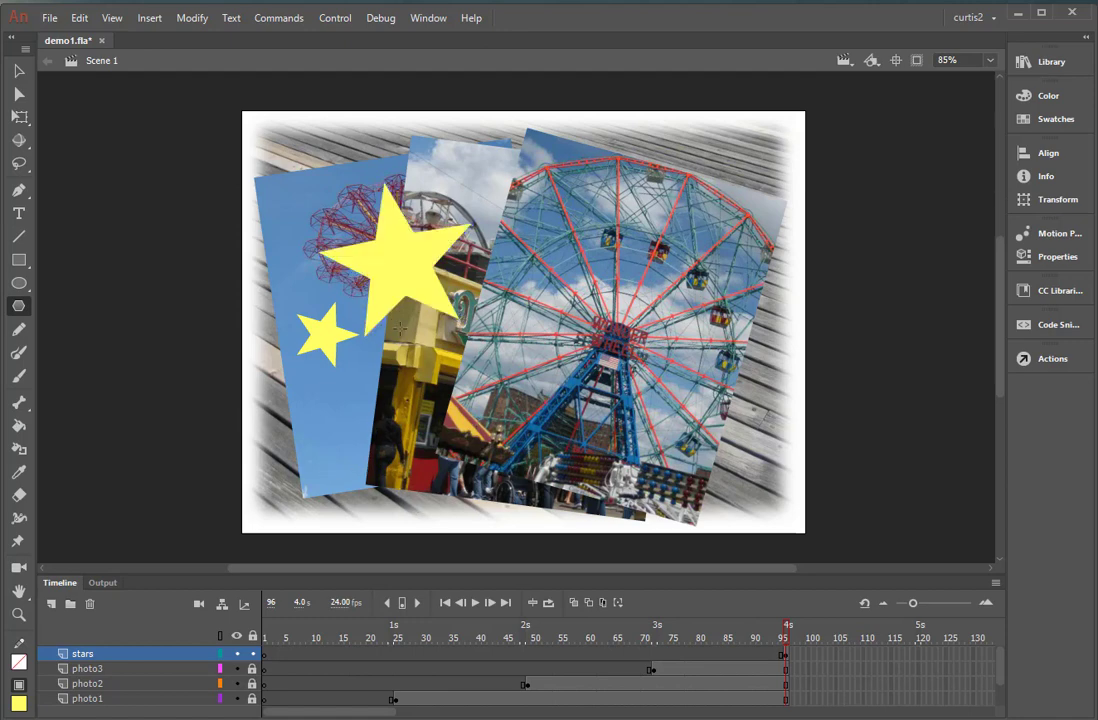
{"action": "left_click", "coordinate": [18, 70]}
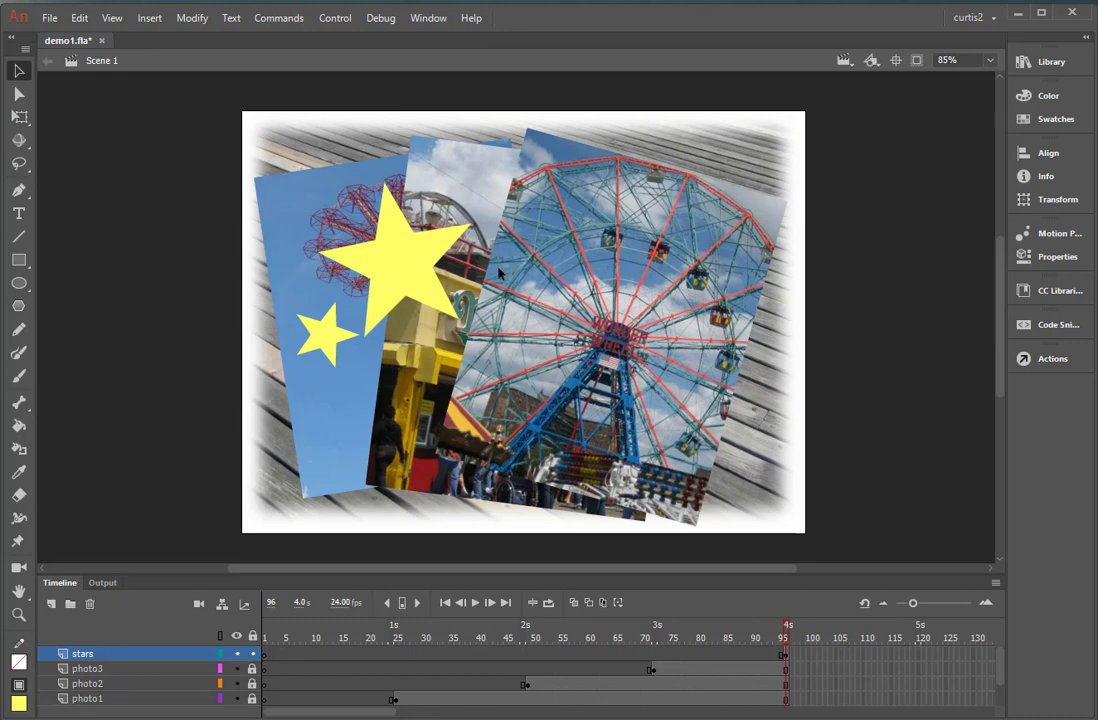
{"action": "left_click_drag", "start_coordinate": [424, 303], "coordinate": [686, 490]}
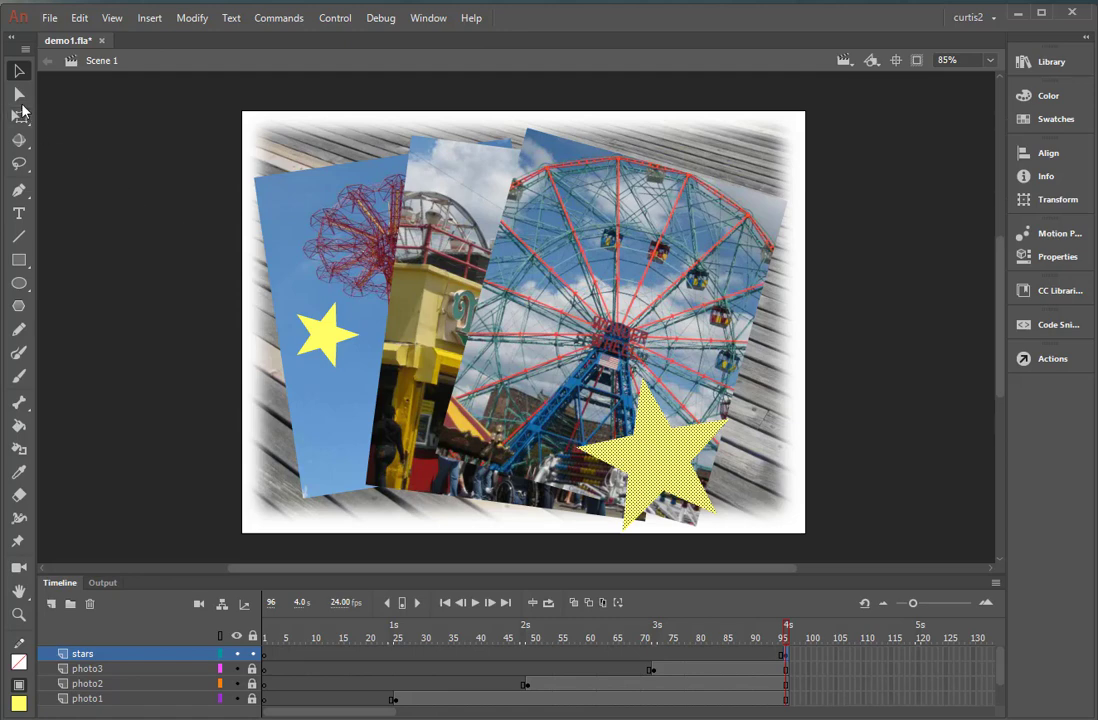
Draw two medium stars, one over the red tower in the first photo and one at the Ferris wheel photo's upper edge.
{"action": "left_click", "coordinate": [19, 305]}
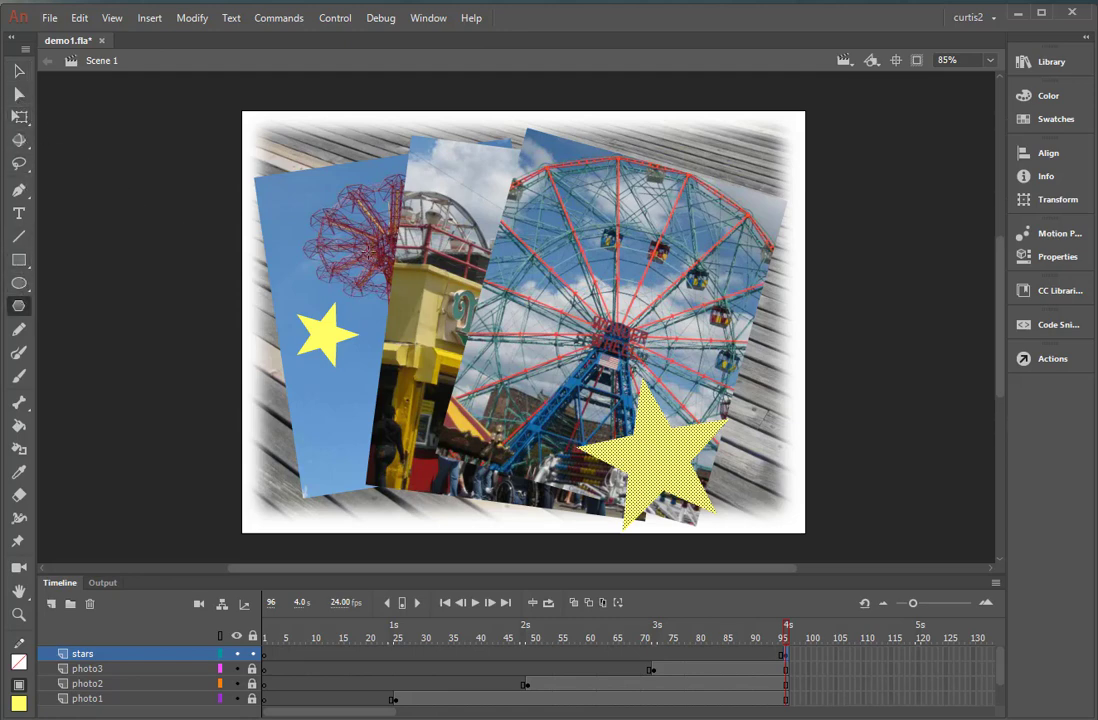
{"action": "left_click_drag", "start_coordinate": [365, 240], "coordinate": [402, 262]}
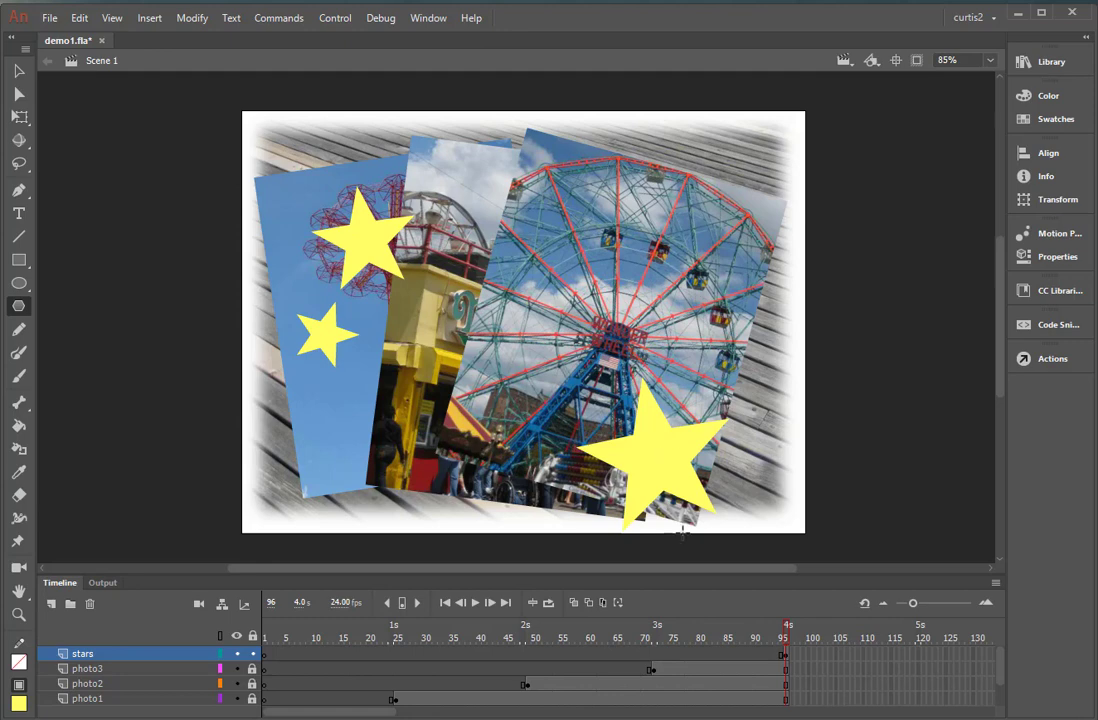
{"action": "left_click", "coordinate": [686, 634]}
{"action": "left_click_drag", "start_coordinate": [686, 634], "coordinate": [825, 643]}
{"action": "left_click_drag", "start_coordinate": [650, 160], "coordinate": [684, 196]}
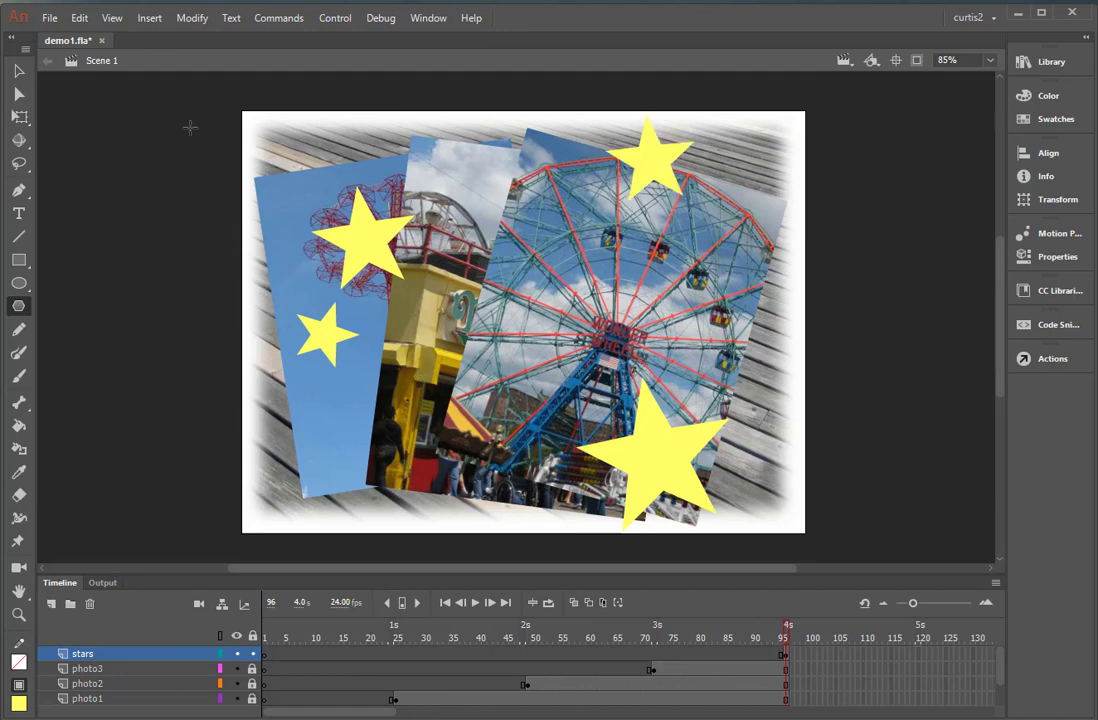
Rotate the star at the top of the Ferris wheel slightly clockwise and move it down a little.
{"action": "left_click", "coordinate": [19, 117]}
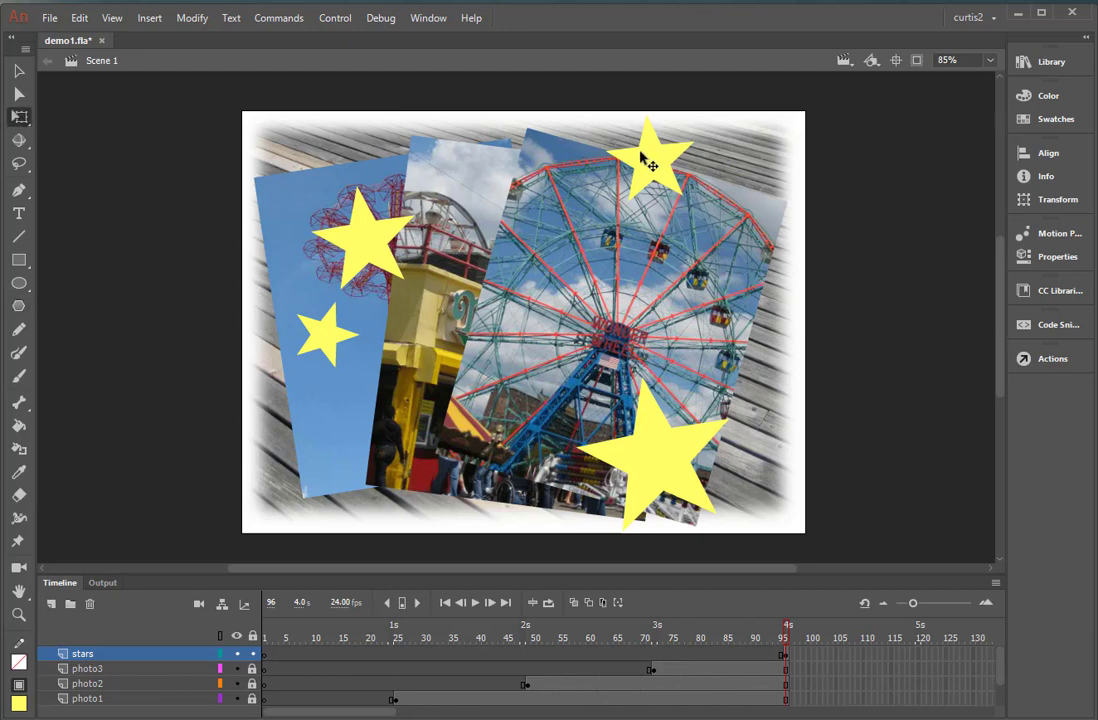
{"action": "left_click", "coordinate": [650, 164]}
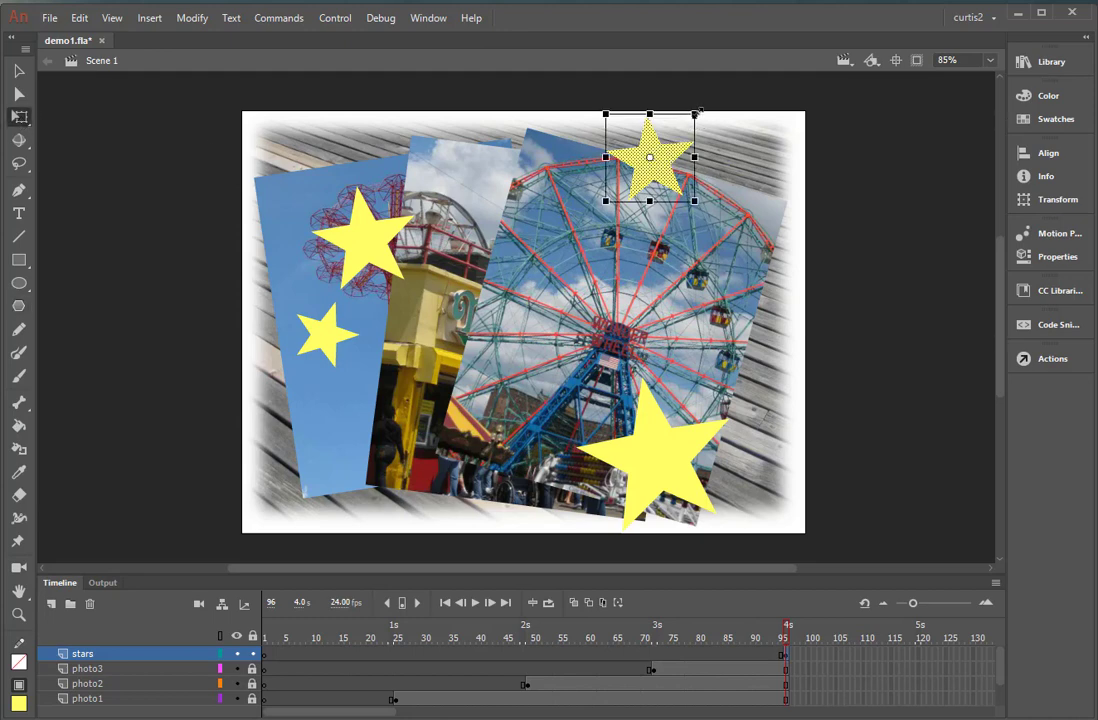
{"action": "left_click_drag", "start_coordinate": [709, 124], "coordinate": [714, 150]}
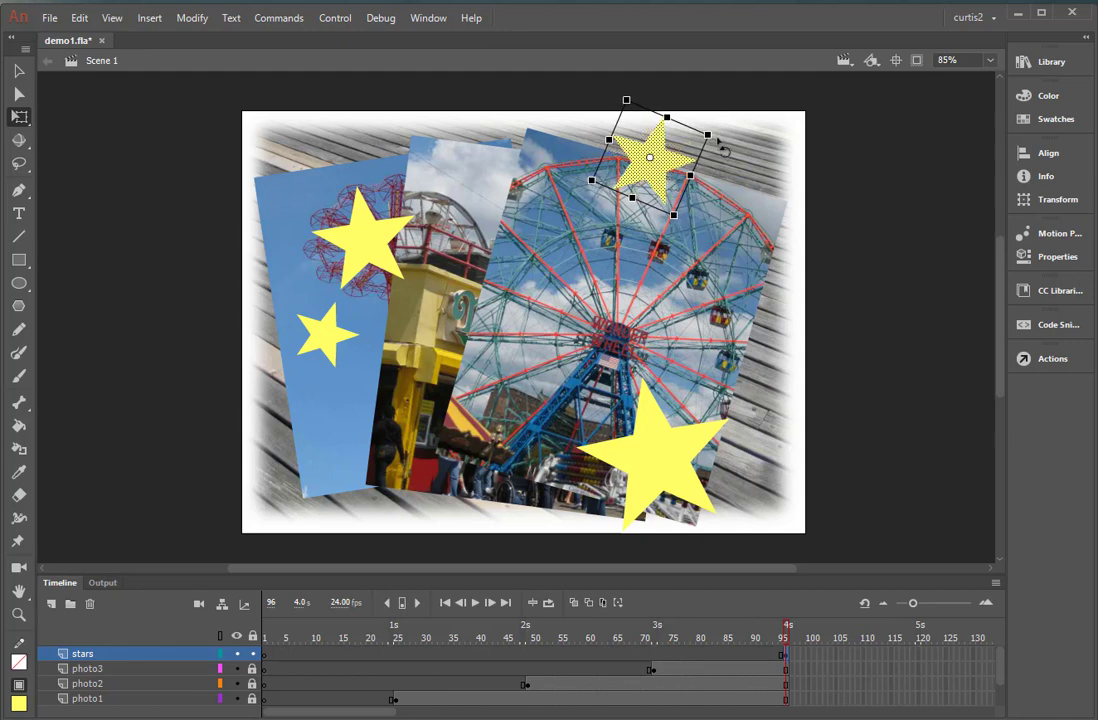
{"action": "left_click_drag", "start_coordinate": [658, 188], "coordinate": [658, 194]}
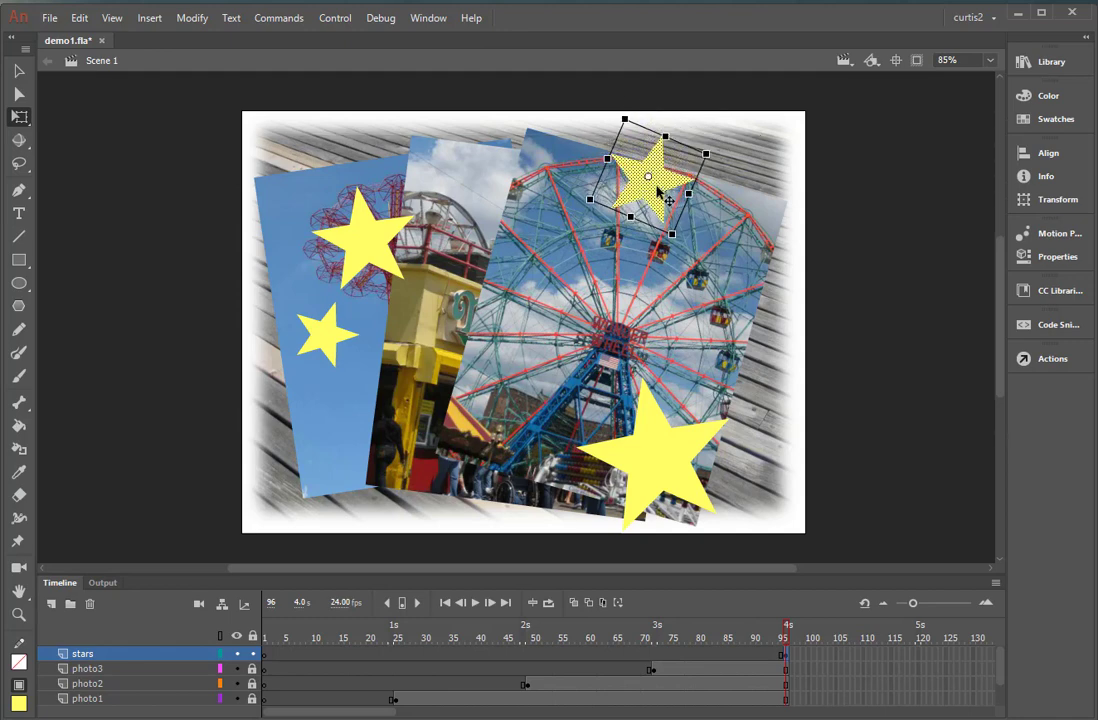